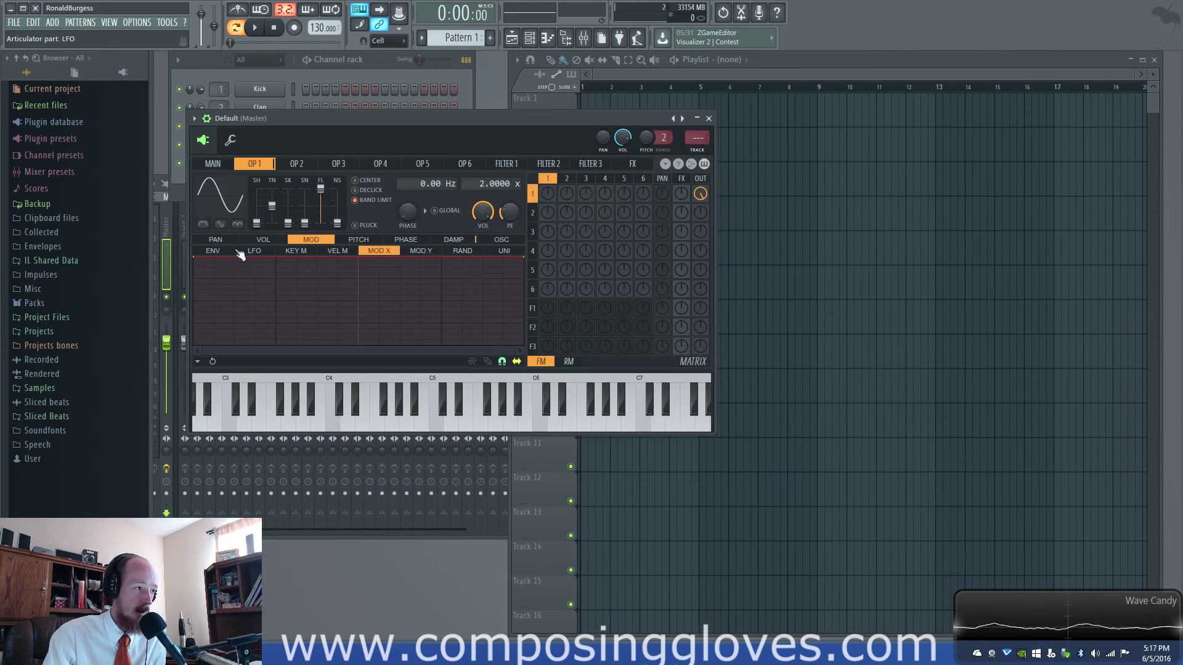
Look through operator 1's articulation targets and display the keyboard mapping for its pitch.
{"action": "left_click_drag", "start_coordinate": [213, 242], "coordinate": [425, 249]}
{"action": "left_click", "coordinate": [358, 239]}
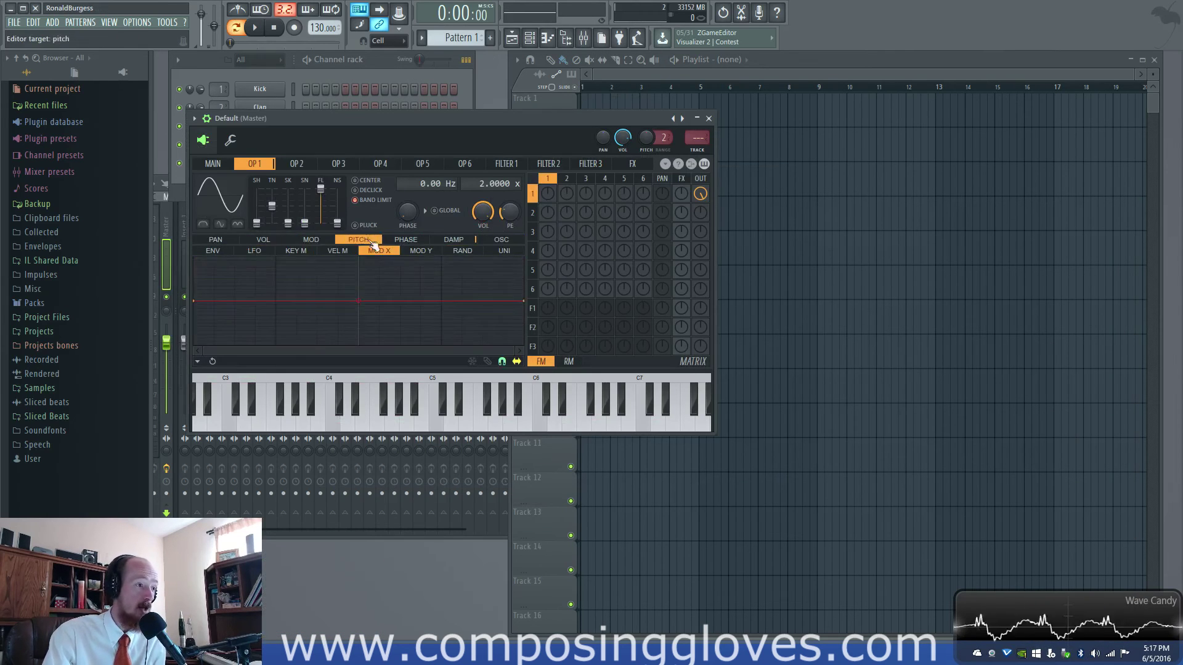
{"action": "left_click", "coordinate": [332, 251]}
{"action": "left_click_drag", "start_coordinate": [330, 248], "coordinate": [285, 282]}
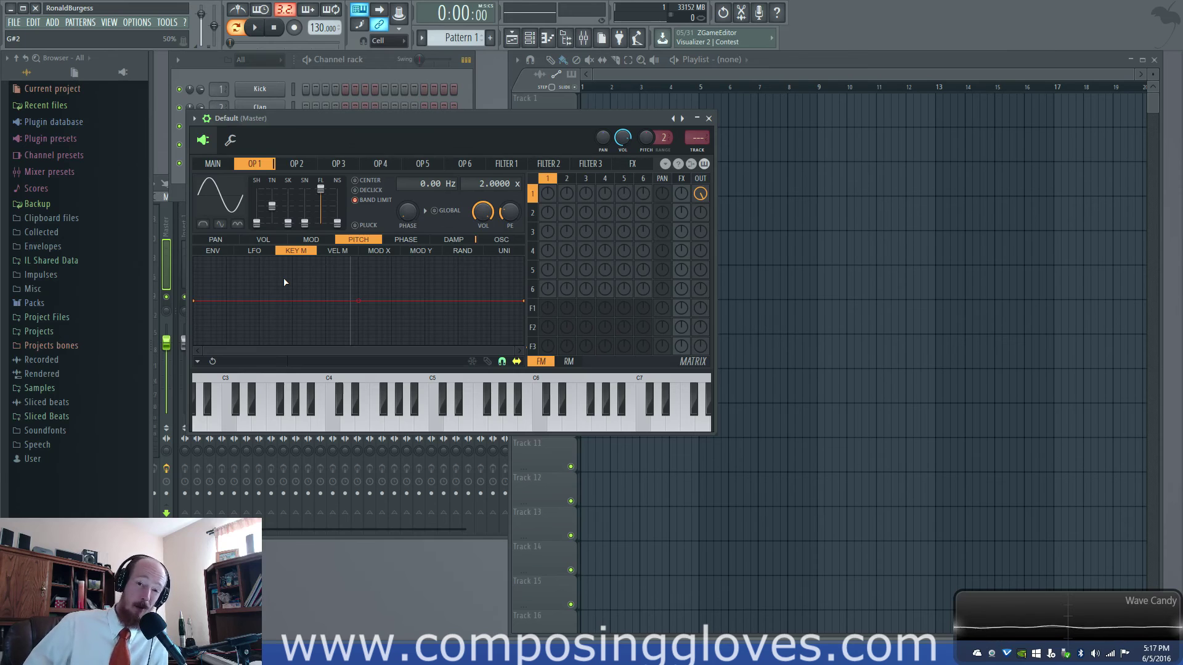
Display operator 1's panning envelope and enable it.
{"action": "left_click", "coordinate": [226, 242]}
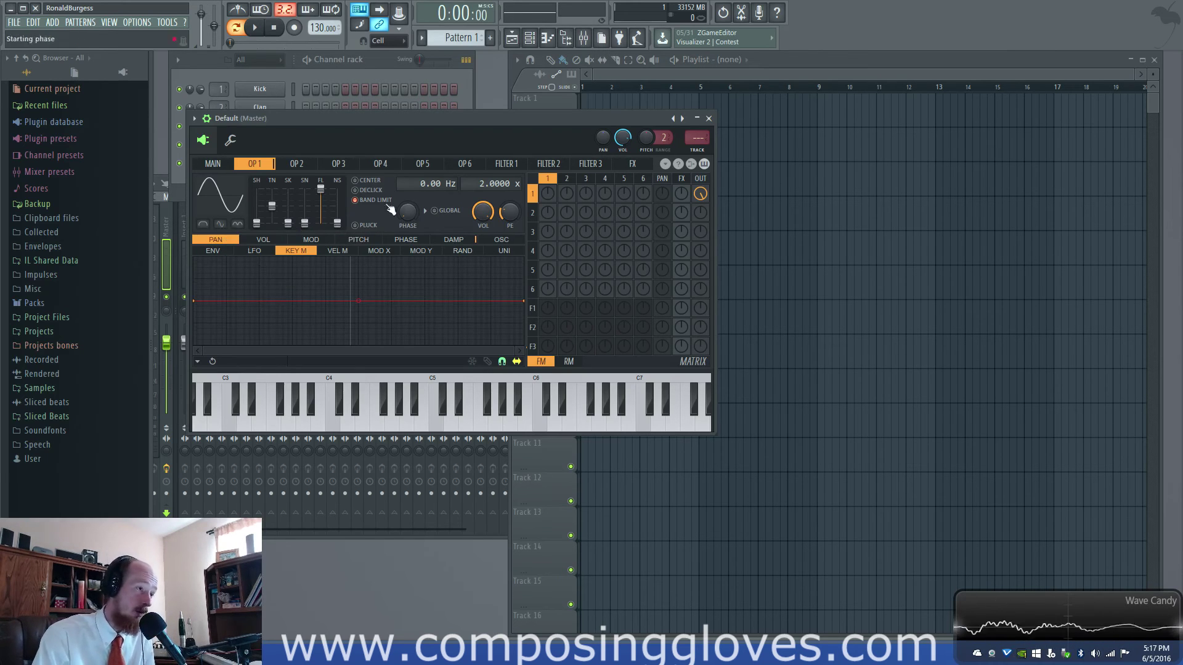
{"action": "mouse_move", "coordinate": [286, 166]}
{"action": "left_mouse_down"}
{"action": "mouse_move", "coordinate": [409, 164]}
{"action": "mouse_move", "coordinate": [269, 169]}
{"action": "left_mouse_up"}
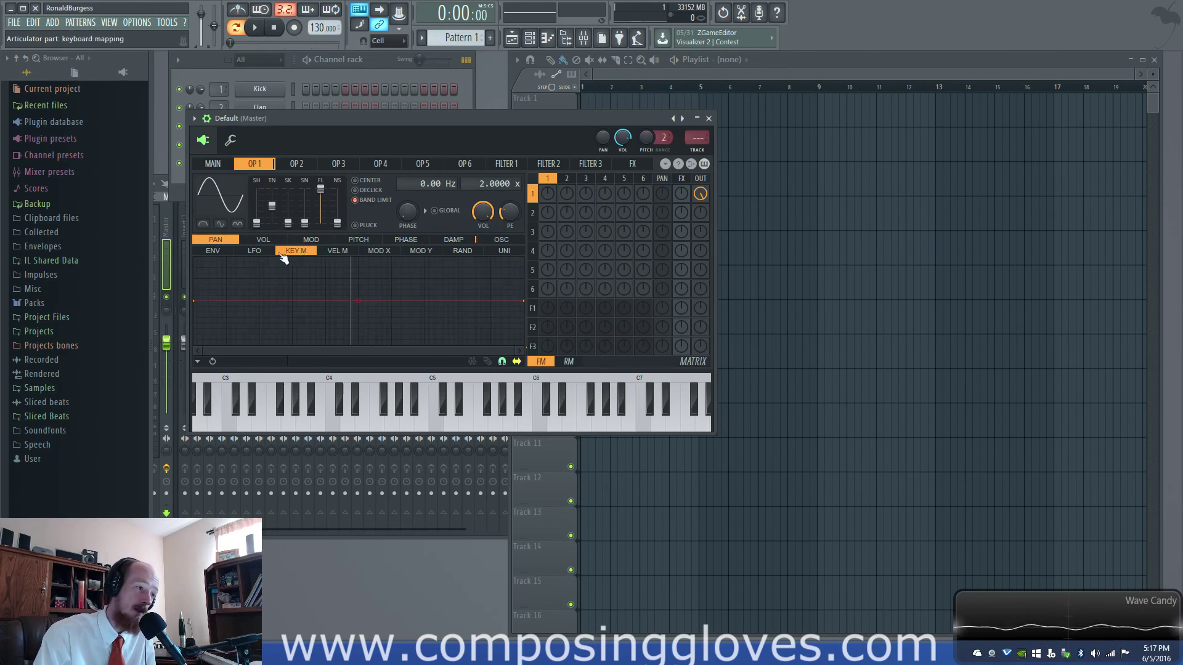
{"action": "left_click", "coordinate": [223, 254]}
{"action": "mouse_move", "coordinate": [223, 254]}
{"action": "left_mouse_down"}
{"action": "mouse_move", "coordinate": [282, 252]}
{"action": "mouse_move", "coordinate": [205, 252]}
{"action": "left_mouse_up"}
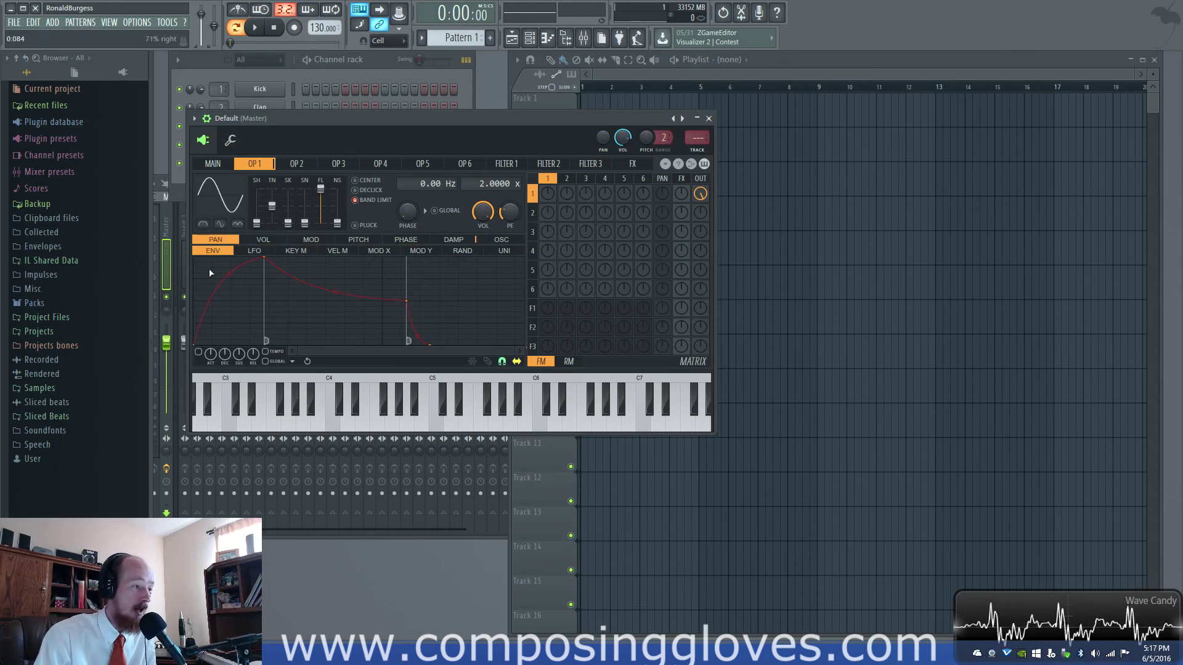
{"action": "left_click", "coordinate": [199, 352]}
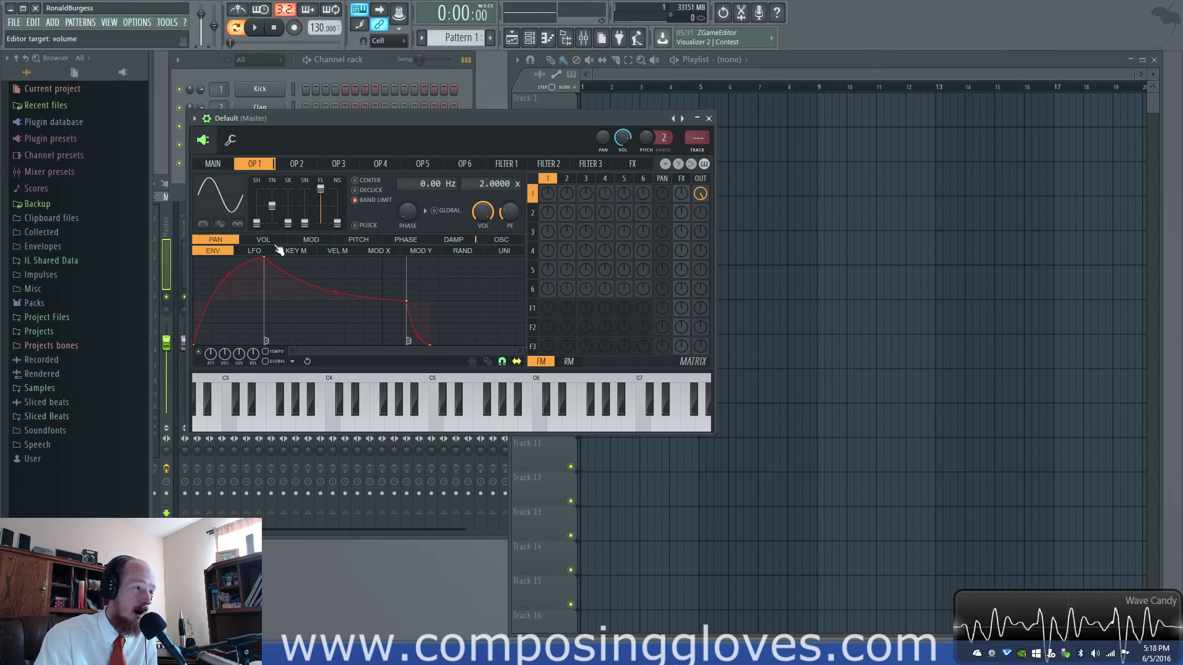
Compare operator 1's panning LFO and envelope, and try switching its volume envelope on and off.
{"action": "left_click", "coordinate": [254, 251]}
{"action": "left_click", "coordinate": [213, 251]}
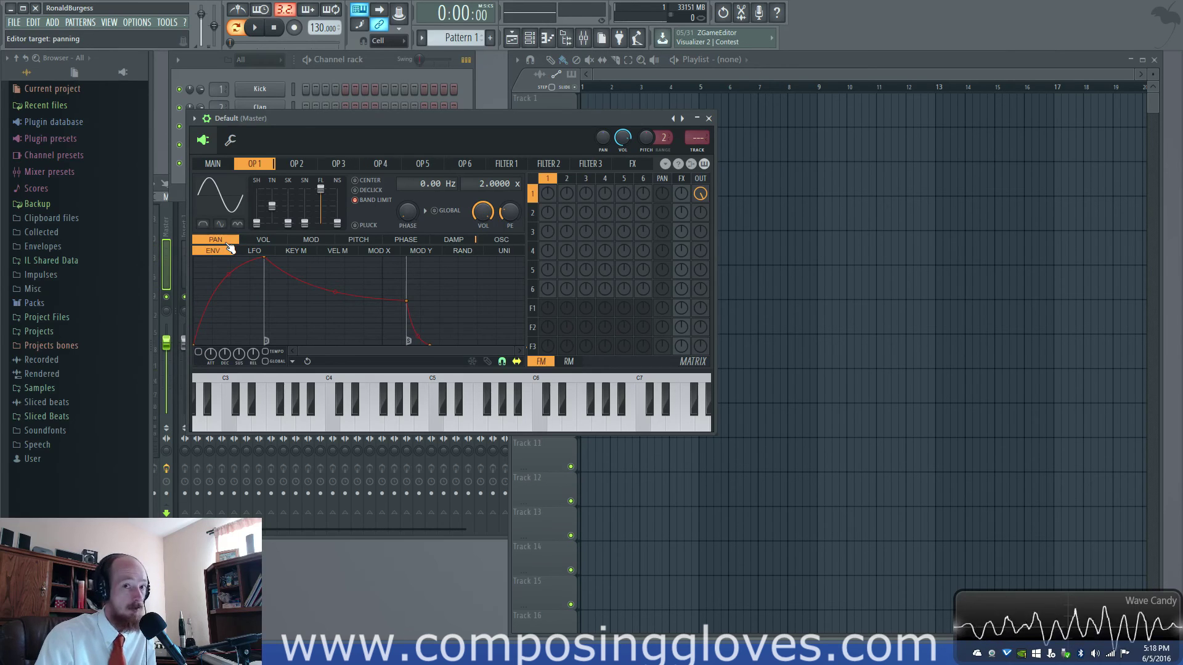
{"action": "left_click", "coordinate": [265, 241]}
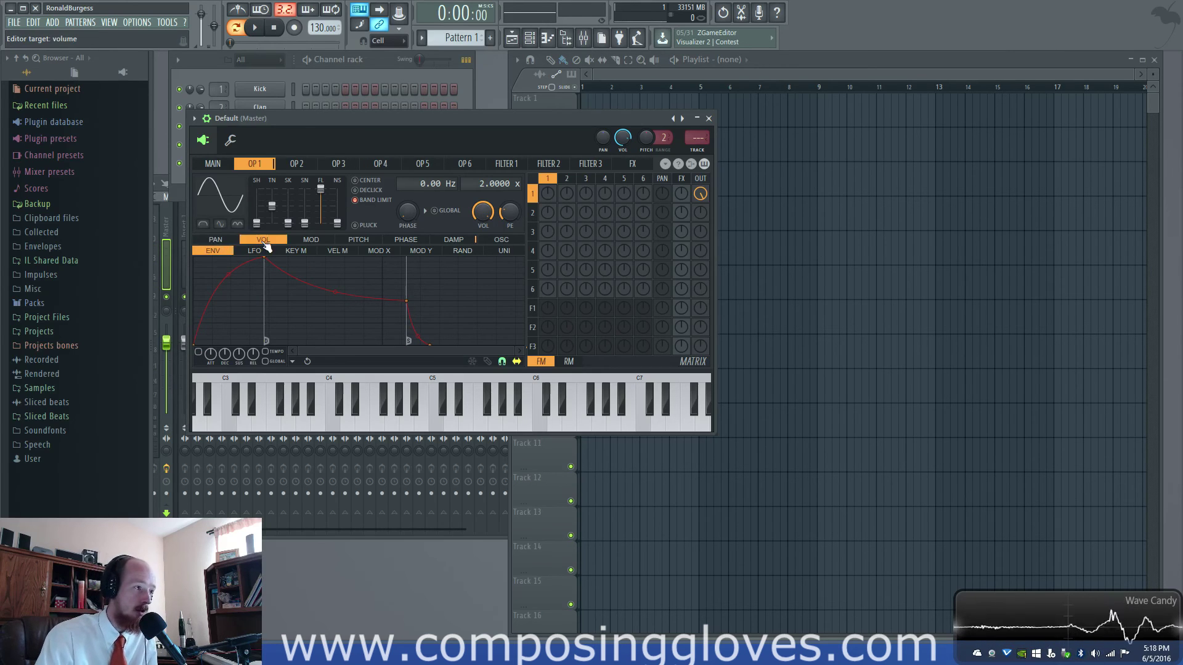
{"action": "left_click", "coordinate": [198, 352]}
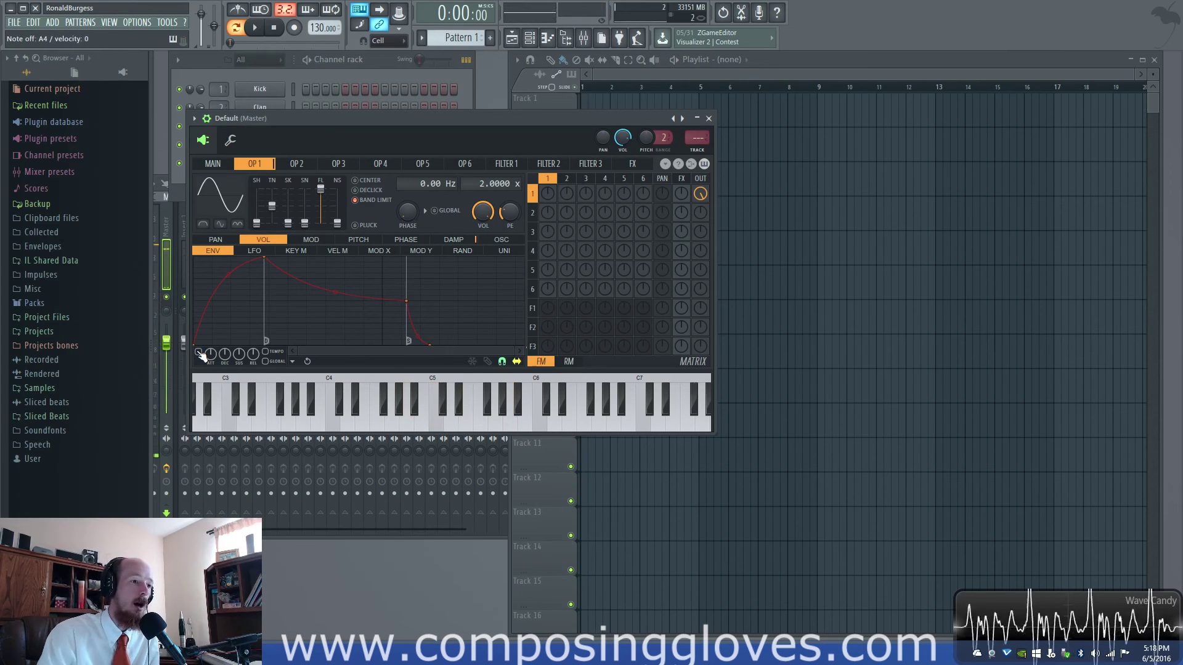
Return to operator 1's enabled panning envelope, raise its panning amount in the matrix, and play test notes.
{"action": "left_click", "coordinate": [217, 241]}
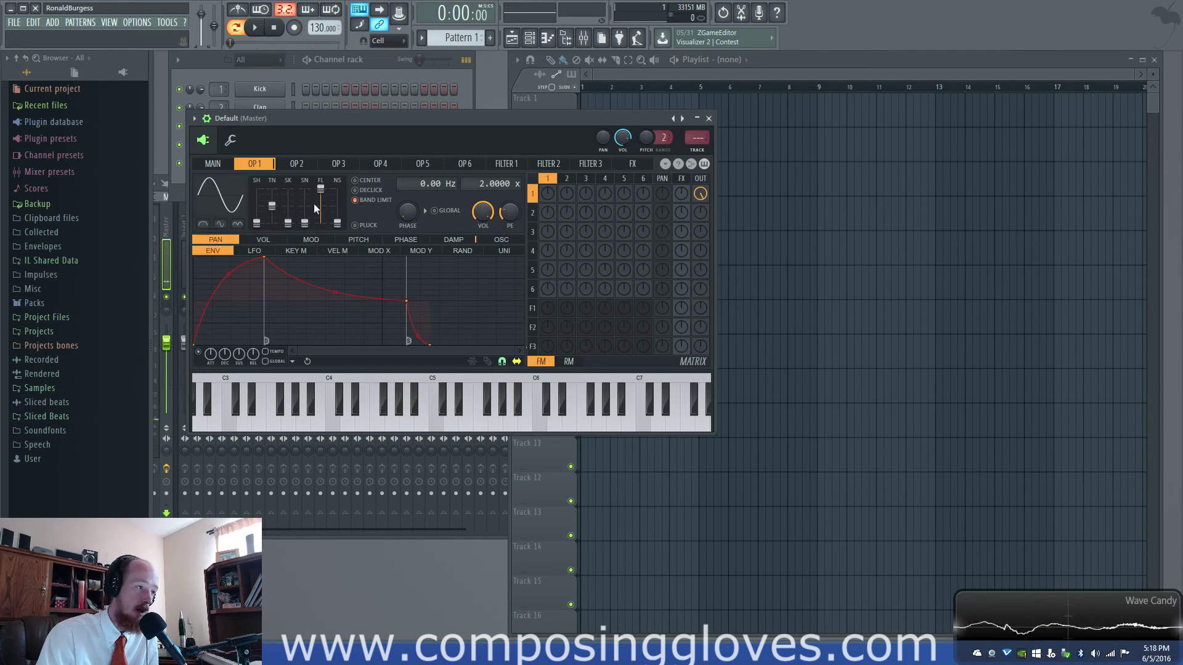
{"action": "left_click_drag", "start_coordinate": [662, 196], "coordinate": [662, 145]}
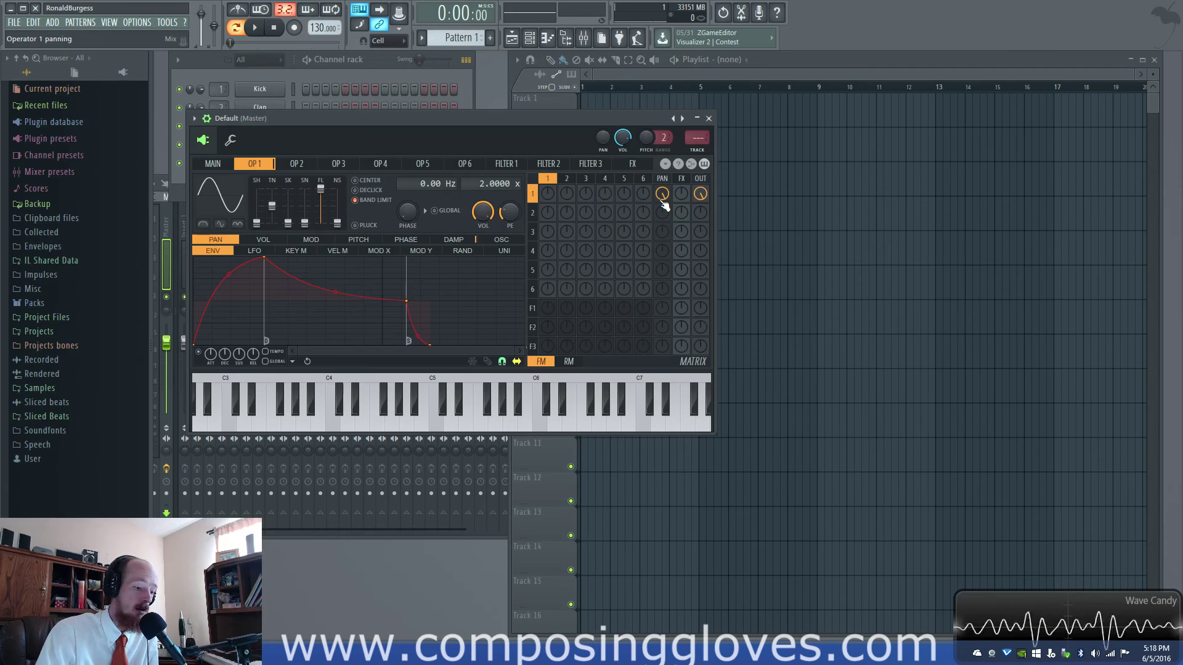
{"action": "key", "text": "n"}
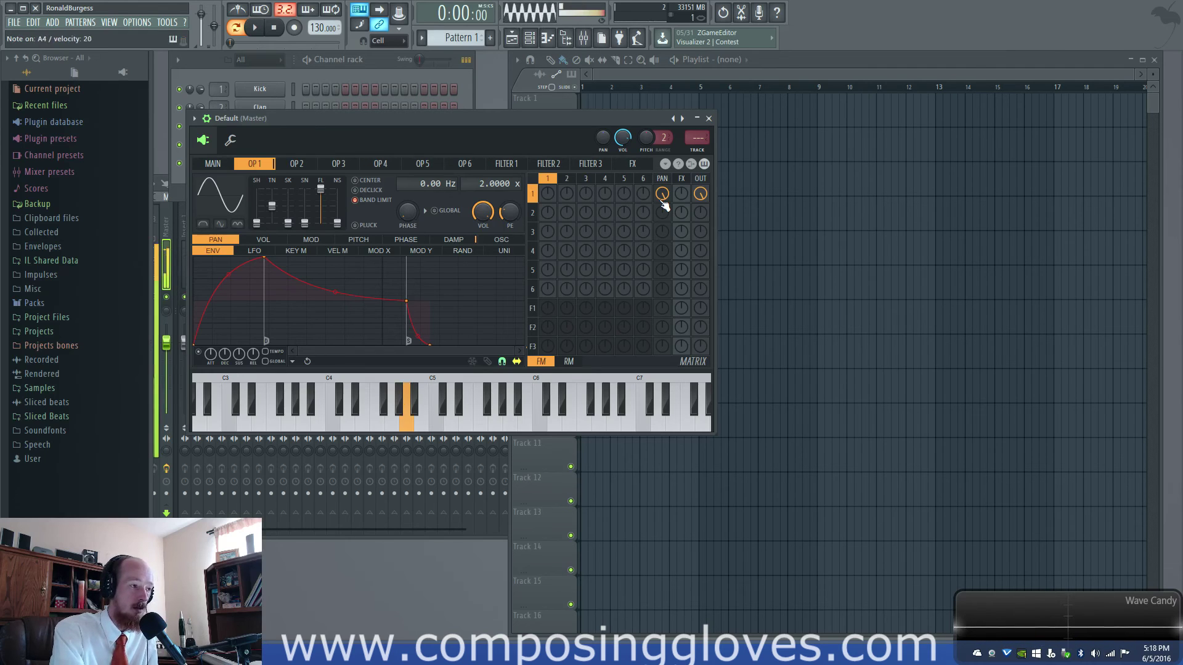
{"action": "key", "text": "n"}
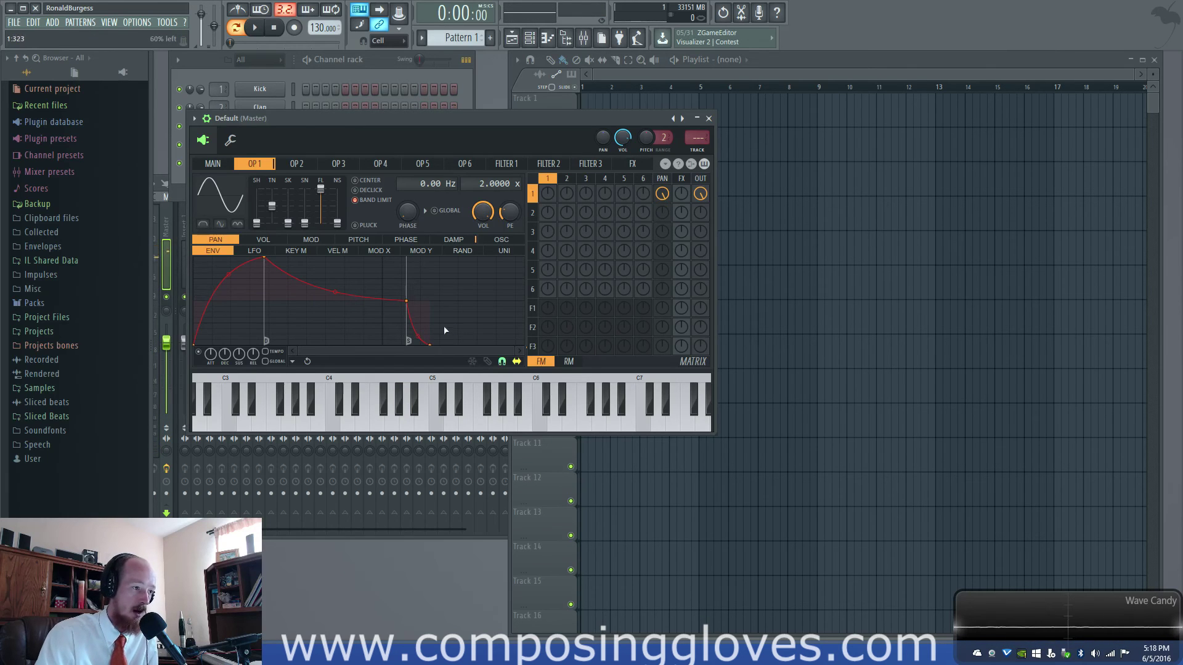
Add two points at the end of the panning envelope, forming a peak and a drop, and play a test note.
{"action": "right_click", "coordinate": [459, 318]}
{"action": "left_click_drag", "start_coordinate": [458, 318], "coordinate": [457, 257]}
{"action": "right_click", "coordinate": [478, 300]}
{"action": "left_click_drag", "start_coordinate": [477, 300], "coordinate": [478, 335]}
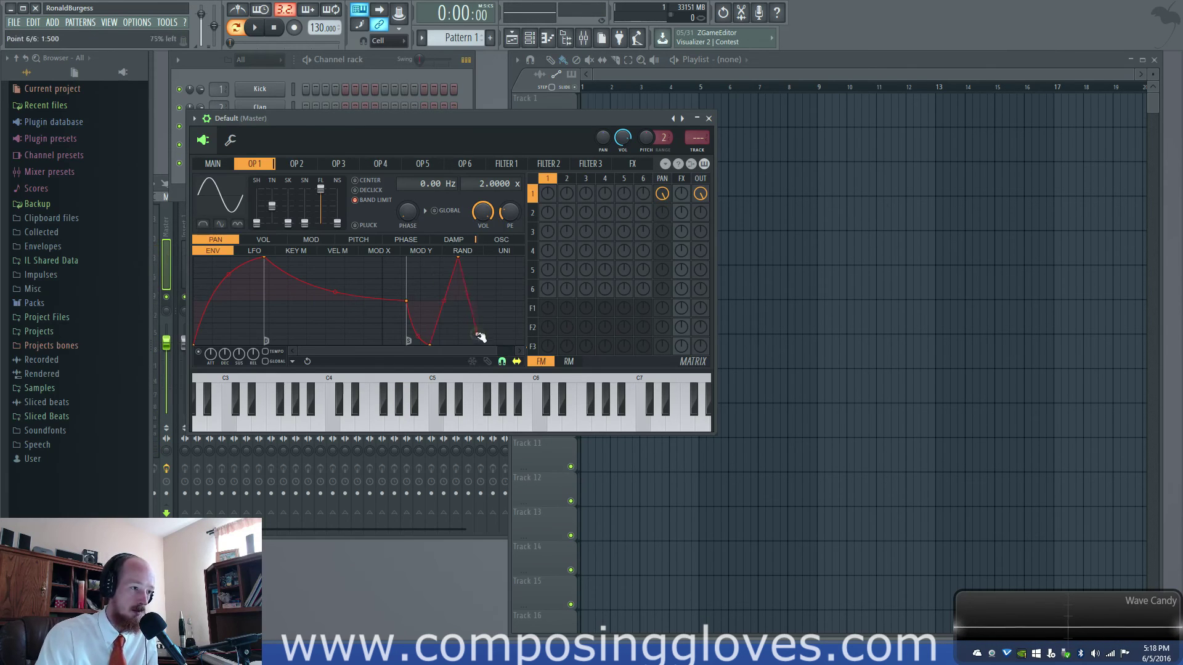
{"action": "key", "text": "n"}
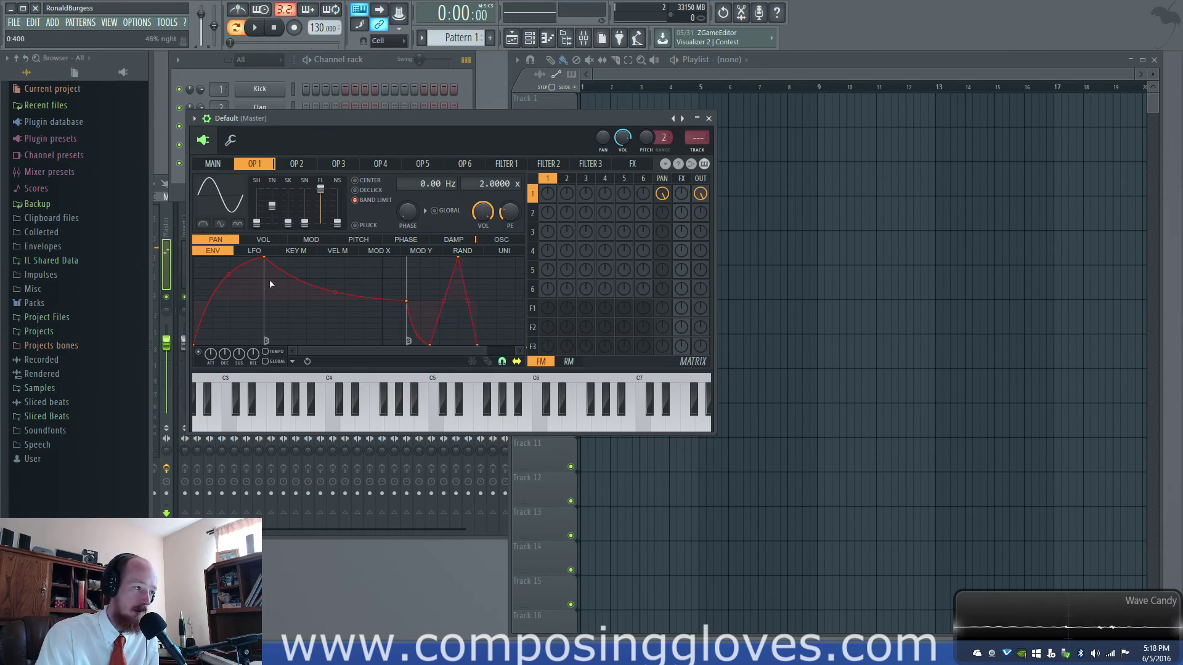
Center operator 1's panning in the matrix, delete the panning envelope's release points, and disable that envelope before showing the volume target.
{"action": "left_click_drag", "start_coordinate": [666, 196], "coordinate": [667, 247]}
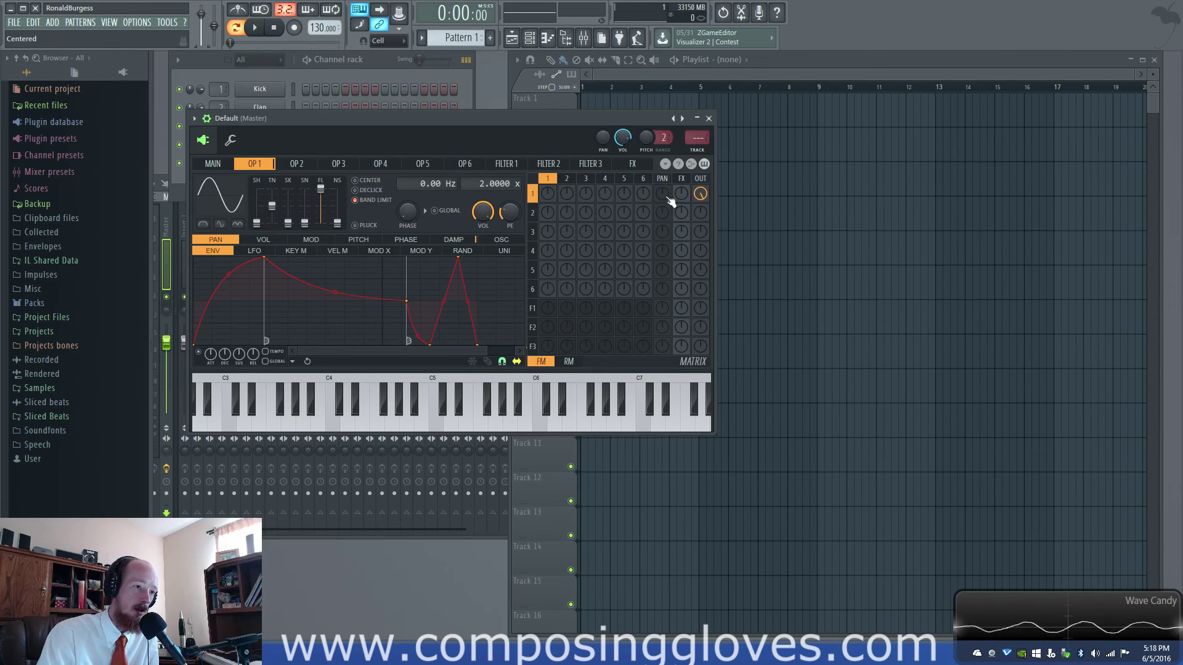
{"action": "right_click", "coordinate": [478, 343]}
{"action": "right_click", "coordinate": [433, 337]}
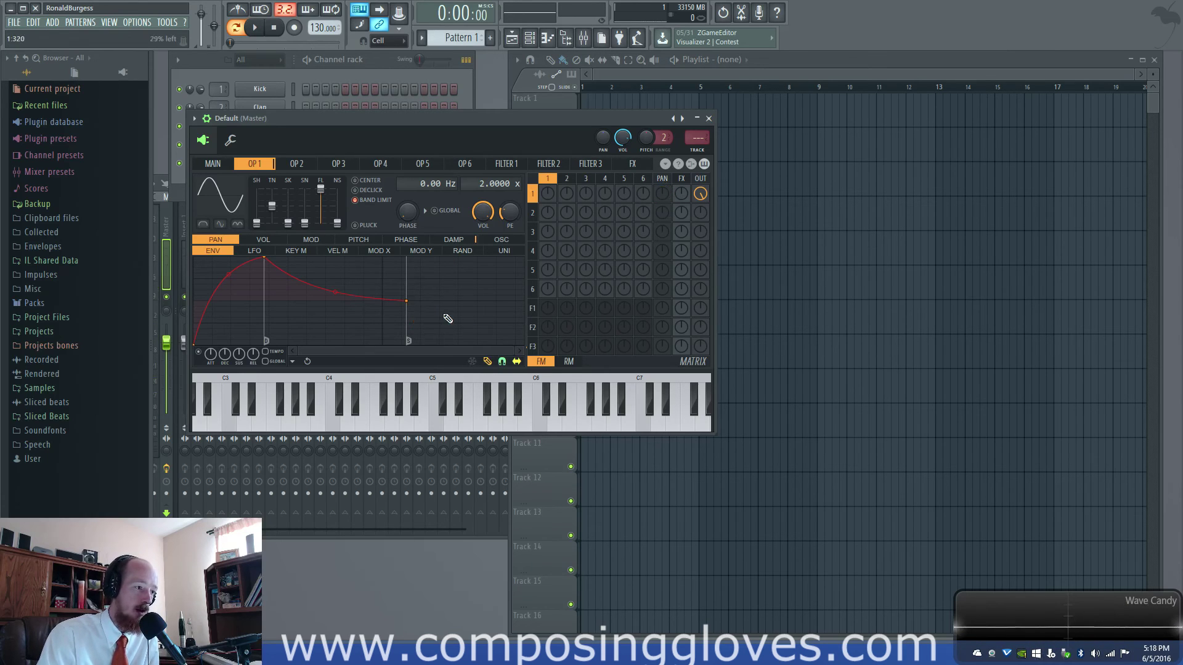
{"action": "left_click", "coordinate": [199, 352]}
{"action": "left_click", "coordinate": [263, 239]}
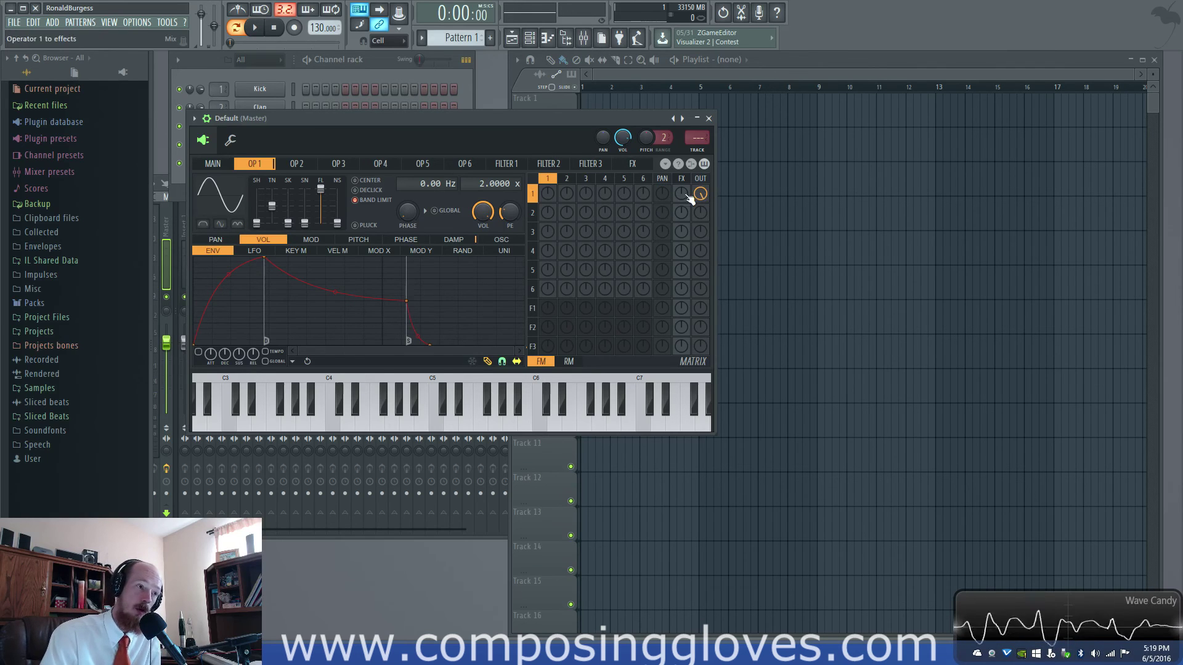
Try different frequency modulation feedback amounts on operator 1 and turn the feedback back to zero.
{"action": "left_click_drag", "start_coordinate": [550, 196], "coordinate": [550, 133]}
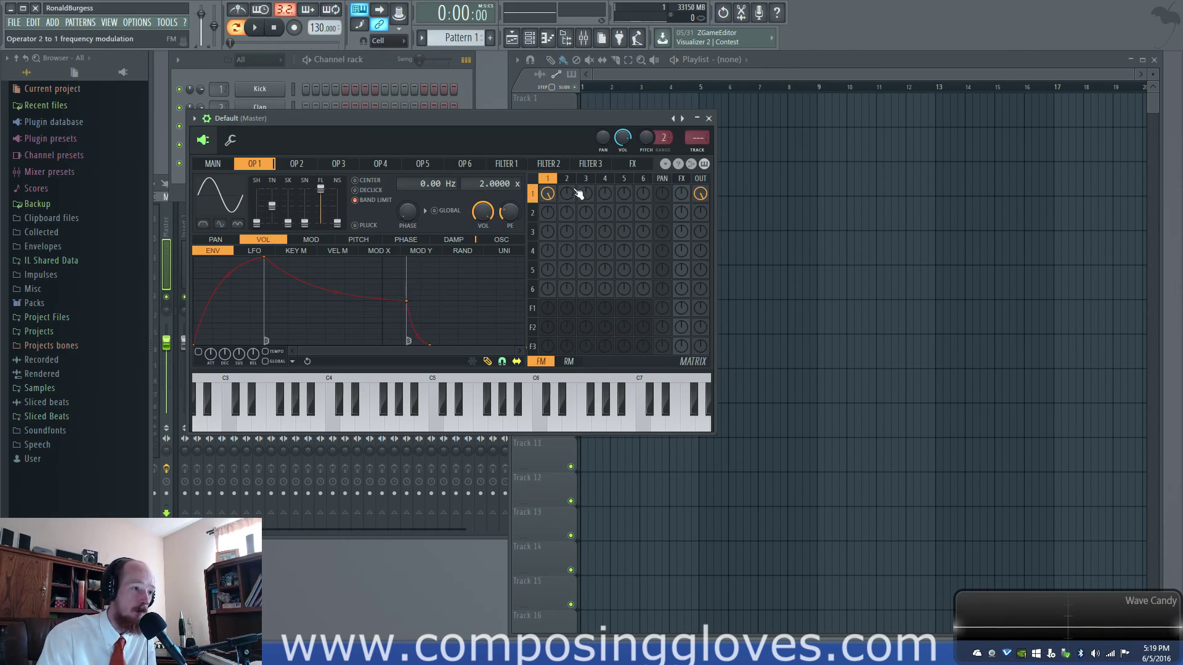
{"action": "left_click", "coordinate": [548, 197]}
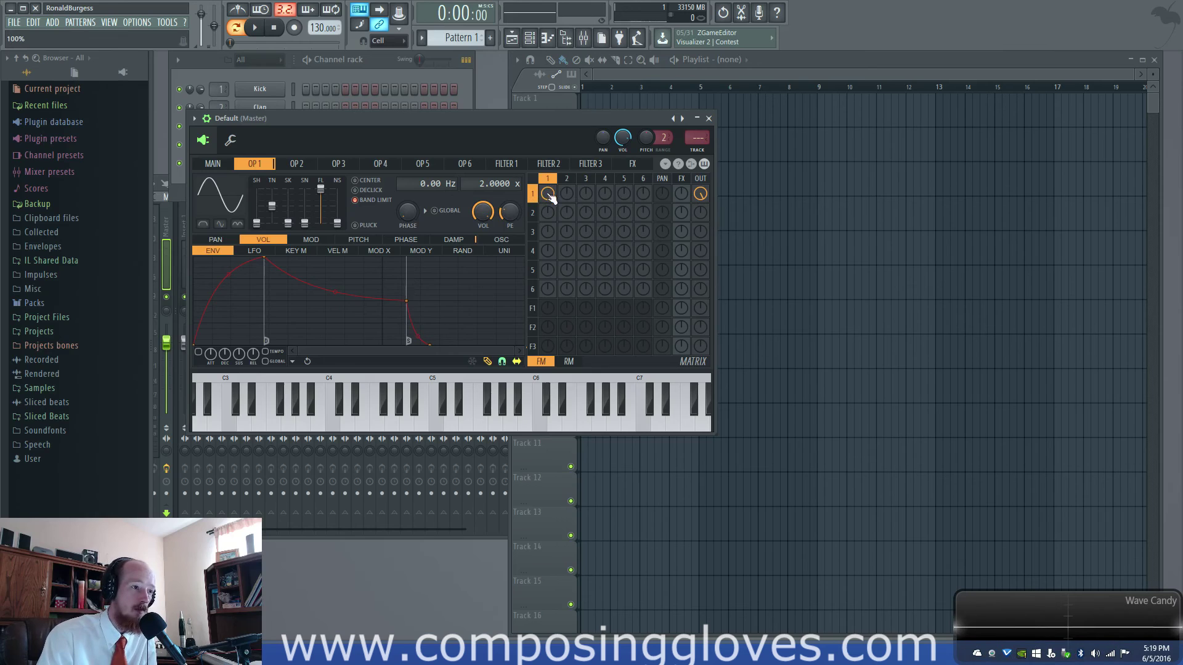
{"action": "scroll", "coordinate": [548, 195], "scroll_direction": "down", "scroll_amount": 3}
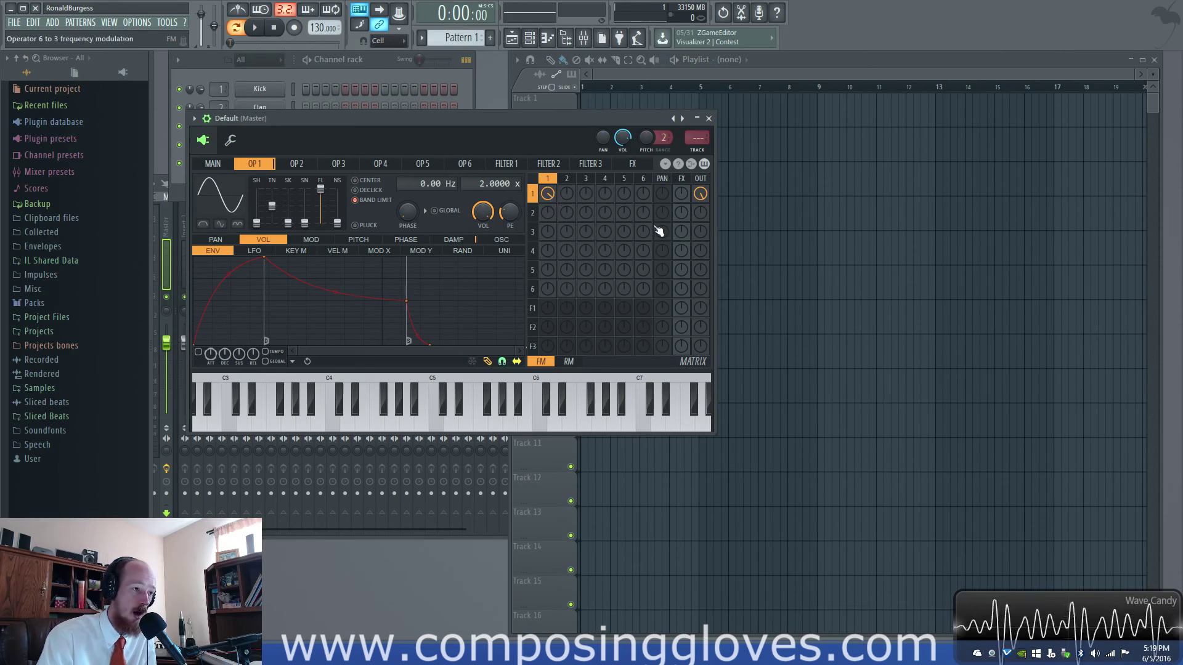
{"action": "left_click_drag", "start_coordinate": [554, 194], "coordinate": [547, 200]}
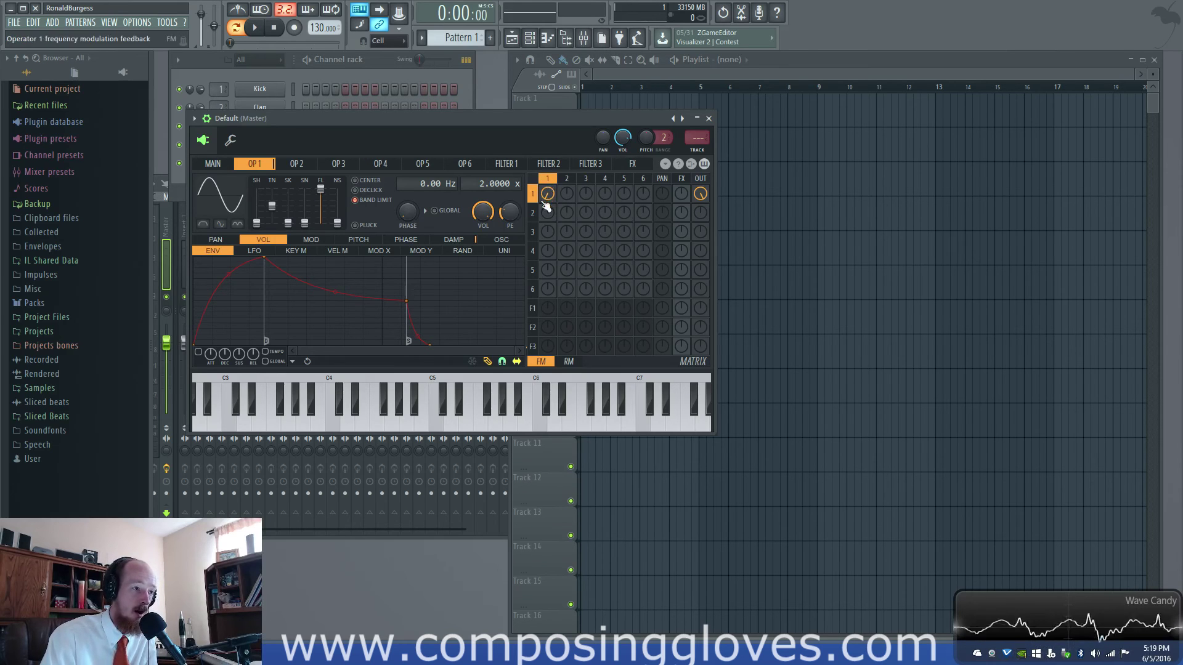
{"action": "left_click_drag", "start_coordinate": [548, 192], "coordinate": [549, 179]}
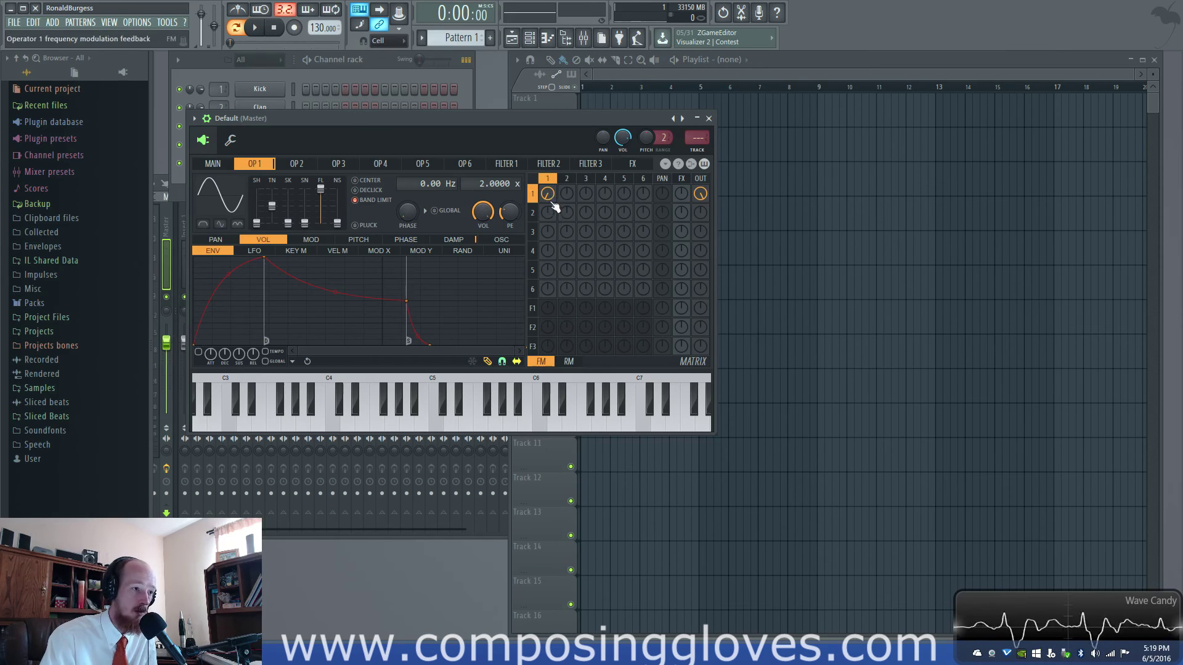
{"action": "mouse_move", "coordinate": [550, 197]}
{"action": "left_mouse_down"}
{"action": "mouse_move", "coordinate": [551, 222]}
{"action": "mouse_move", "coordinate": [551, 172]}
{"action": "mouse_move", "coordinate": [547, 215]}
{"action": "left_mouse_up"}
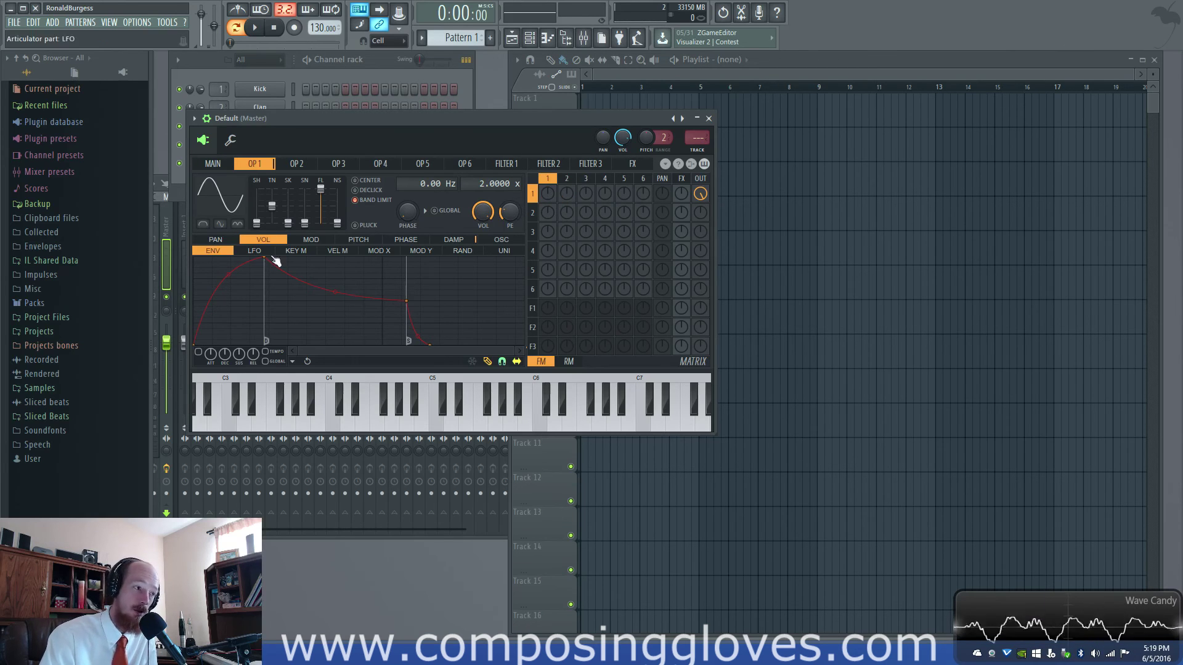
Show operator 1's modulation target and try small changes to its frequency modulation feedback and output level.
{"action": "left_click", "coordinate": [311, 239]}
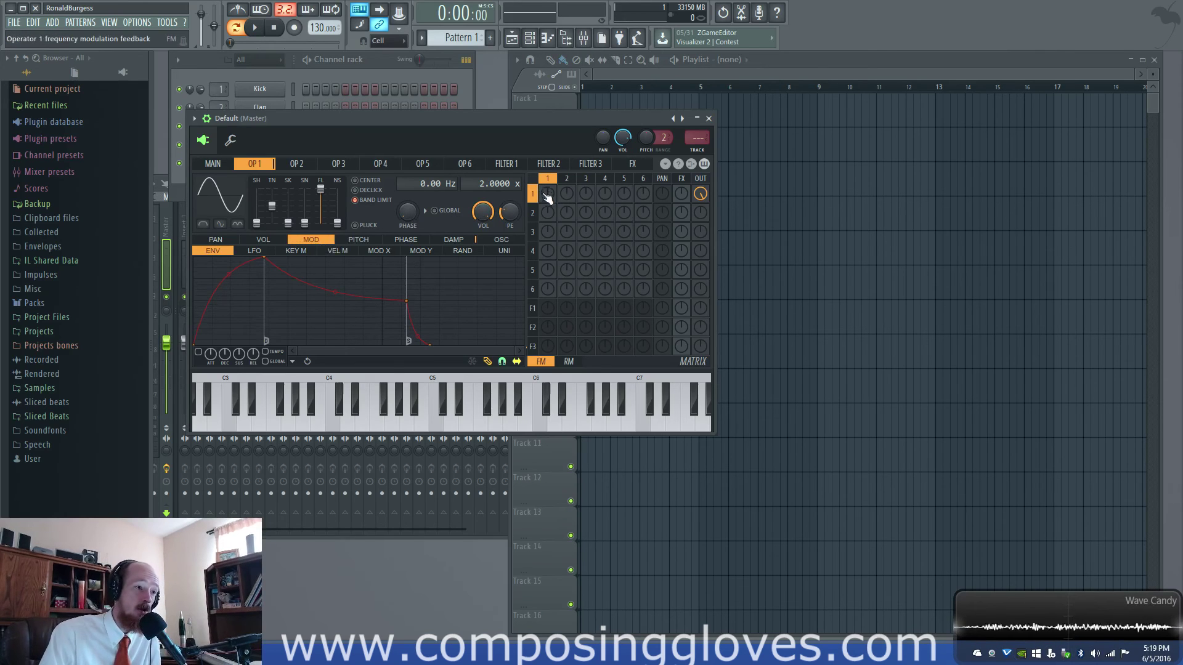
{"action": "left_click_drag", "start_coordinate": [545, 195], "coordinate": [545, 201]}
{"action": "left_click", "coordinate": [703, 196]}
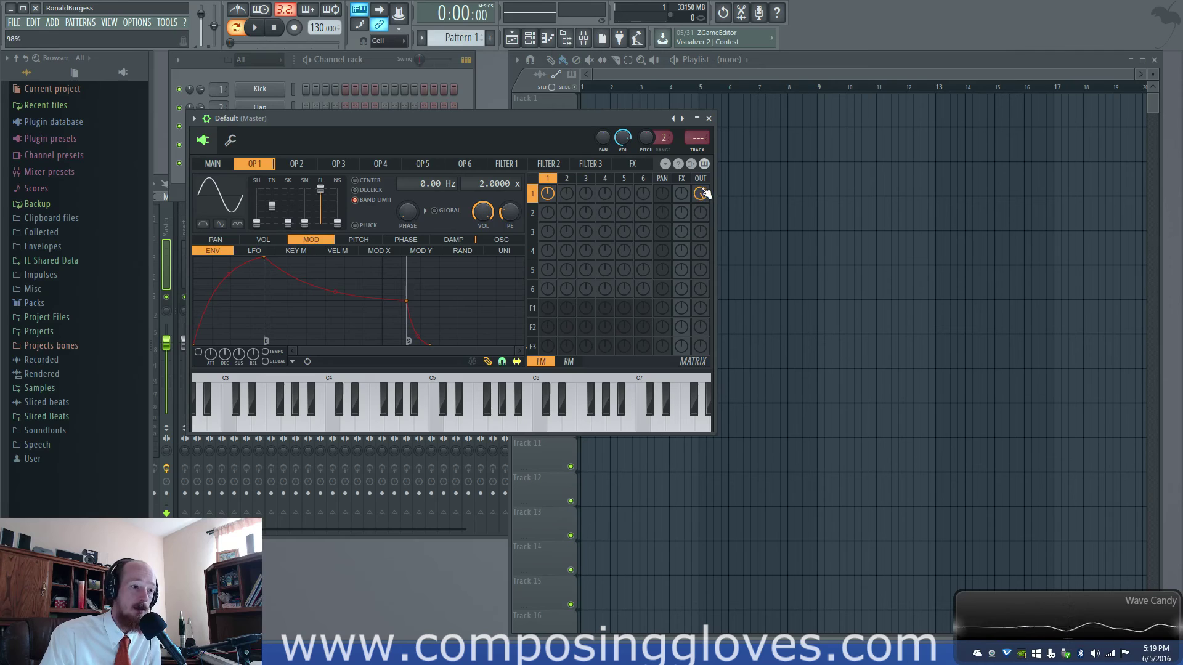
{"action": "left_click", "coordinate": [262, 241]}
{"action": "left_click", "coordinate": [311, 240]}
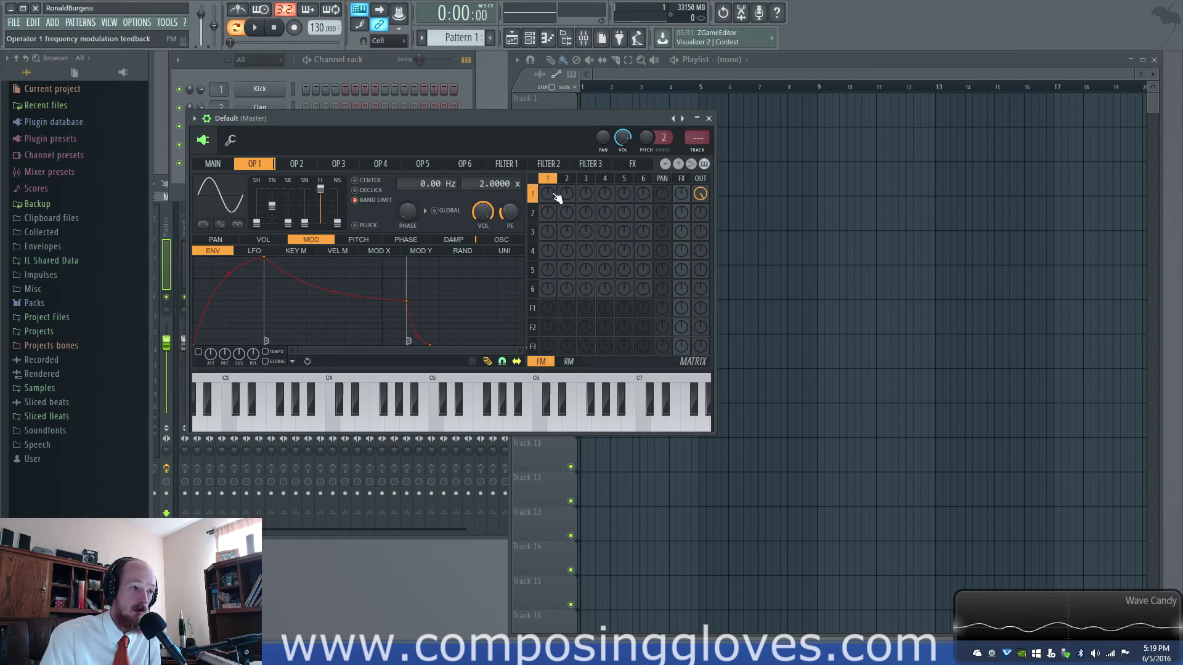
{"action": "left_click_drag", "start_coordinate": [547, 194], "coordinate": [548, 201]}
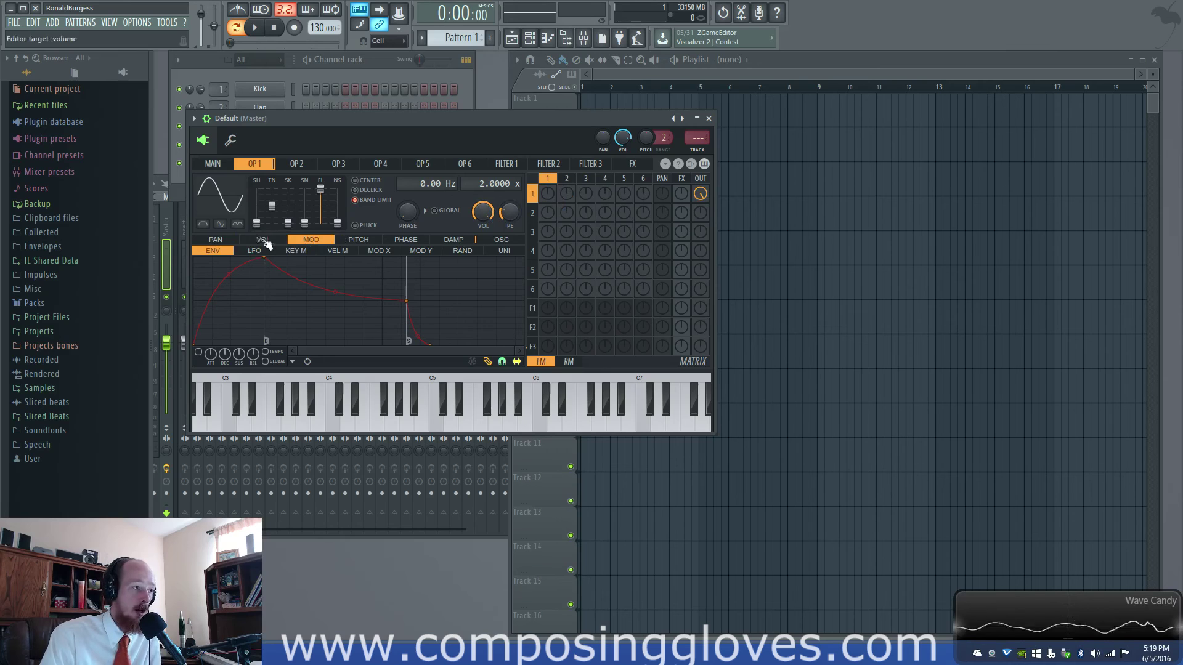
With the volume target shown, raise operator 1's frequency modulation into operators 1 to 4 and the output levels of operators 2 to 5.
{"action": "left_click", "coordinate": [267, 241]}
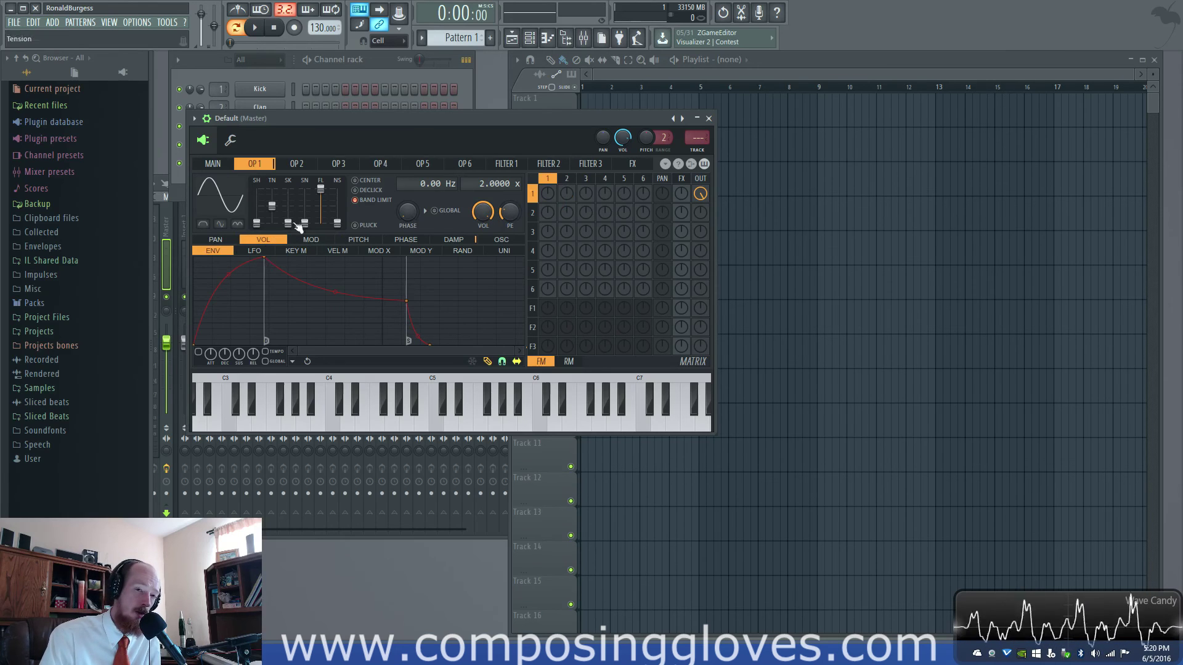
{"action": "left_click_drag", "start_coordinate": [550, 196], "coordinate": [550, 248]}
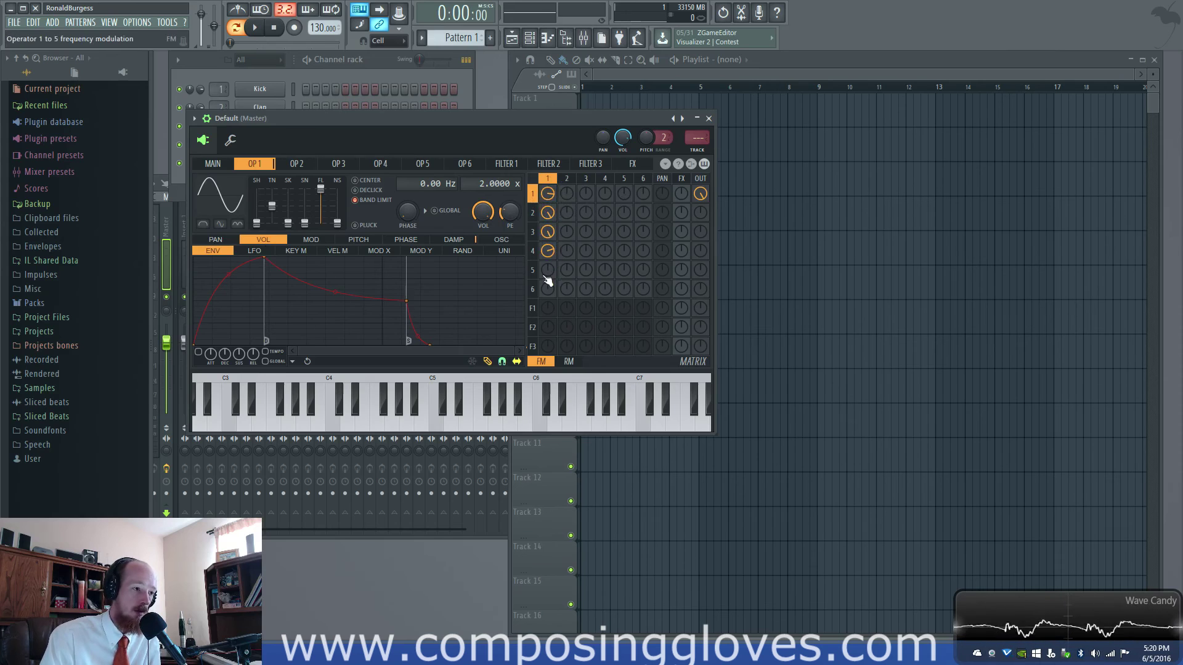
{"action": "left_click_drag", "start_coordinate": [702, 217], "coordinate": [702, 211]}
{"action": "left_click_drag", "start_coordinate": [700, 236], "coordinate": [700, 267]}
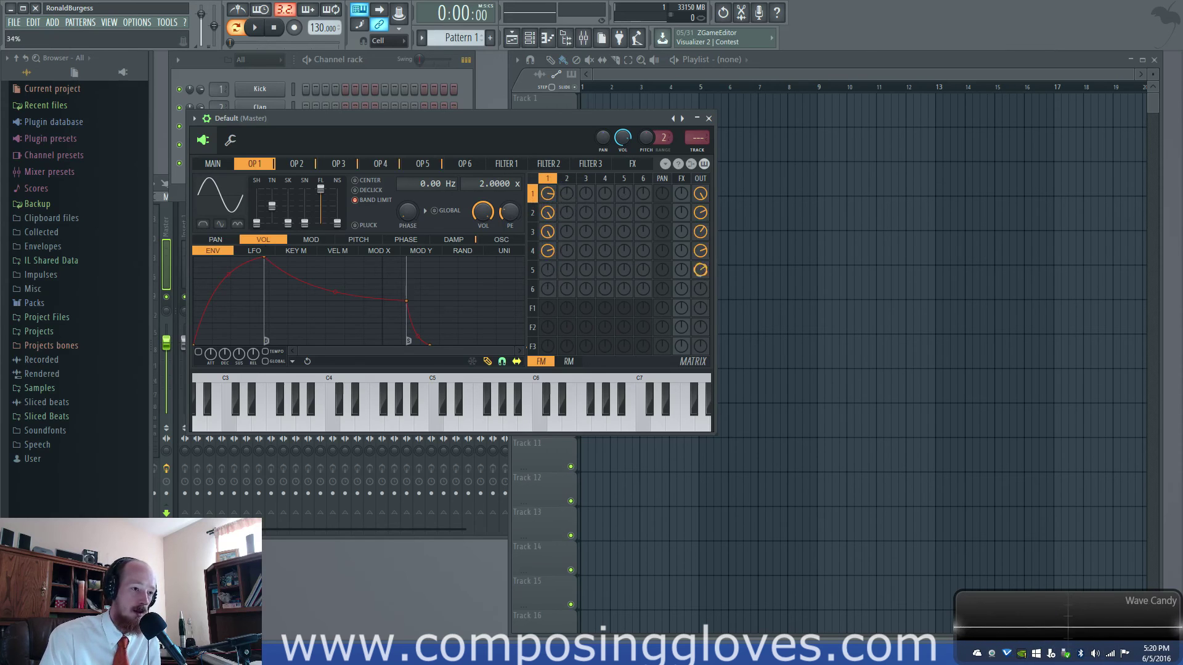
{"action": "key", "text": "n"}
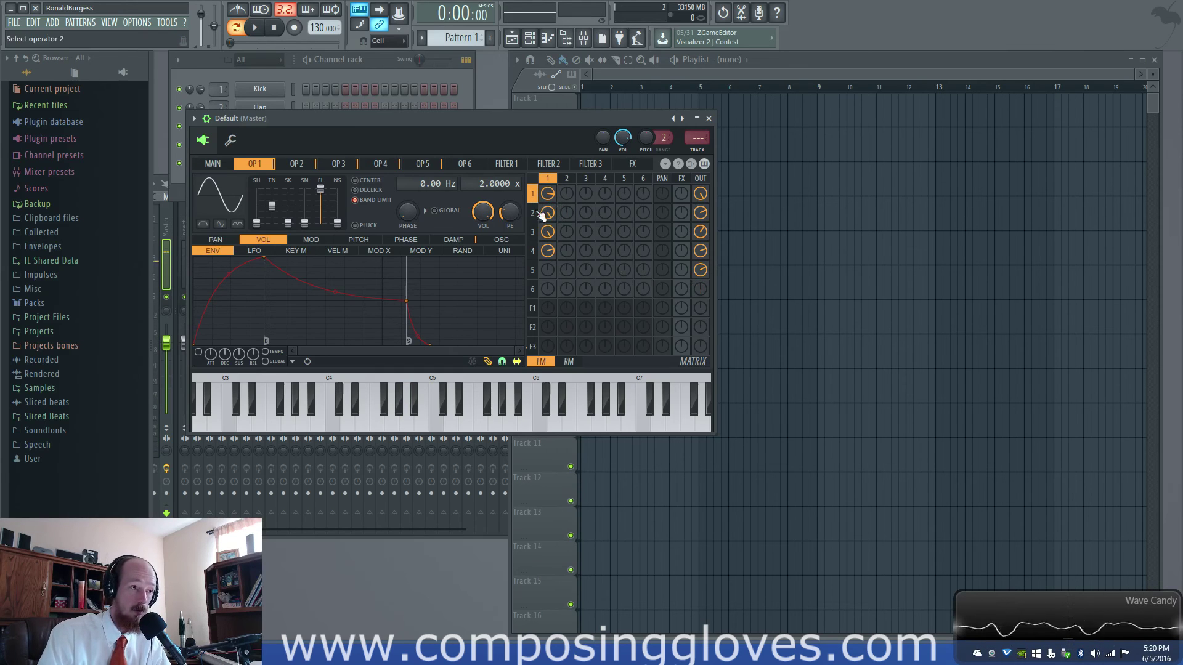
{"action": "key", "text": "n"}
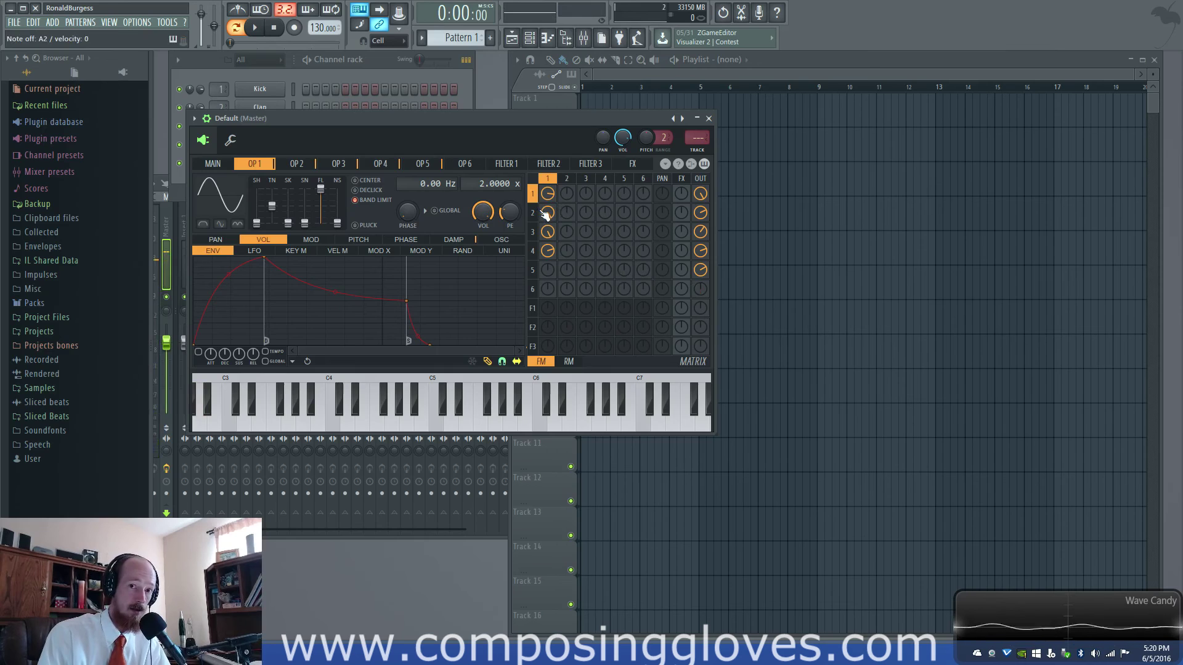
Select operators 2 and 3 in turn to examine their settings and modulation by operator 1.
{"action": "left_click", "coordinate": [541, 216]}
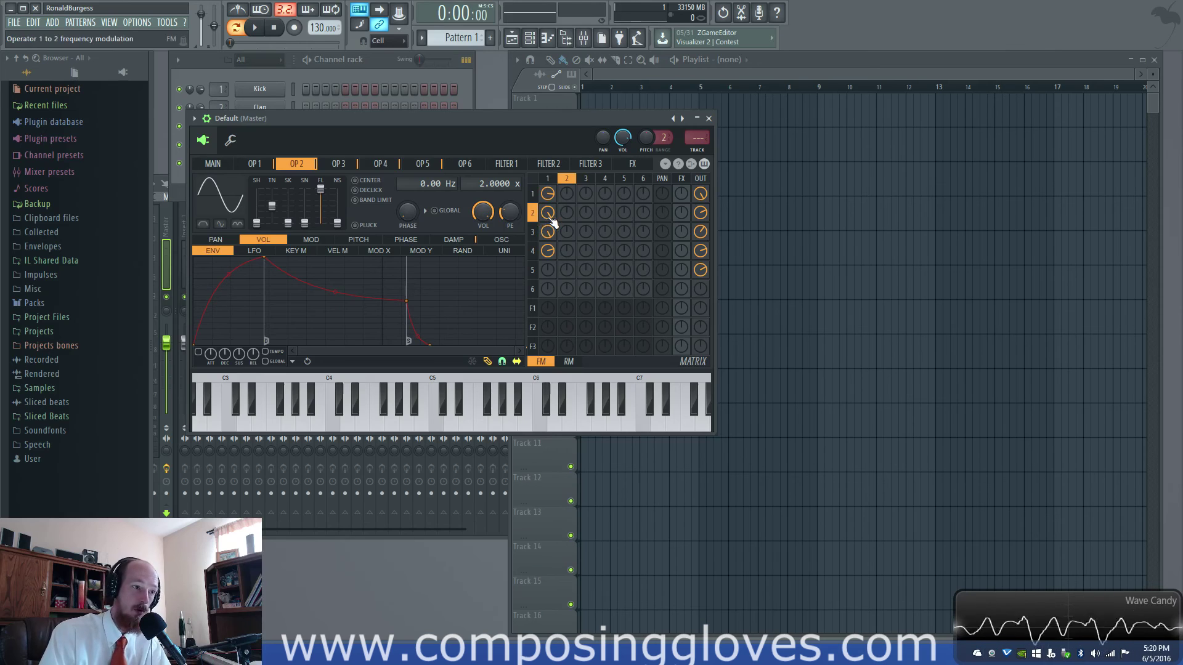
{"action": "left_click", "coordinate": [537, 234]}
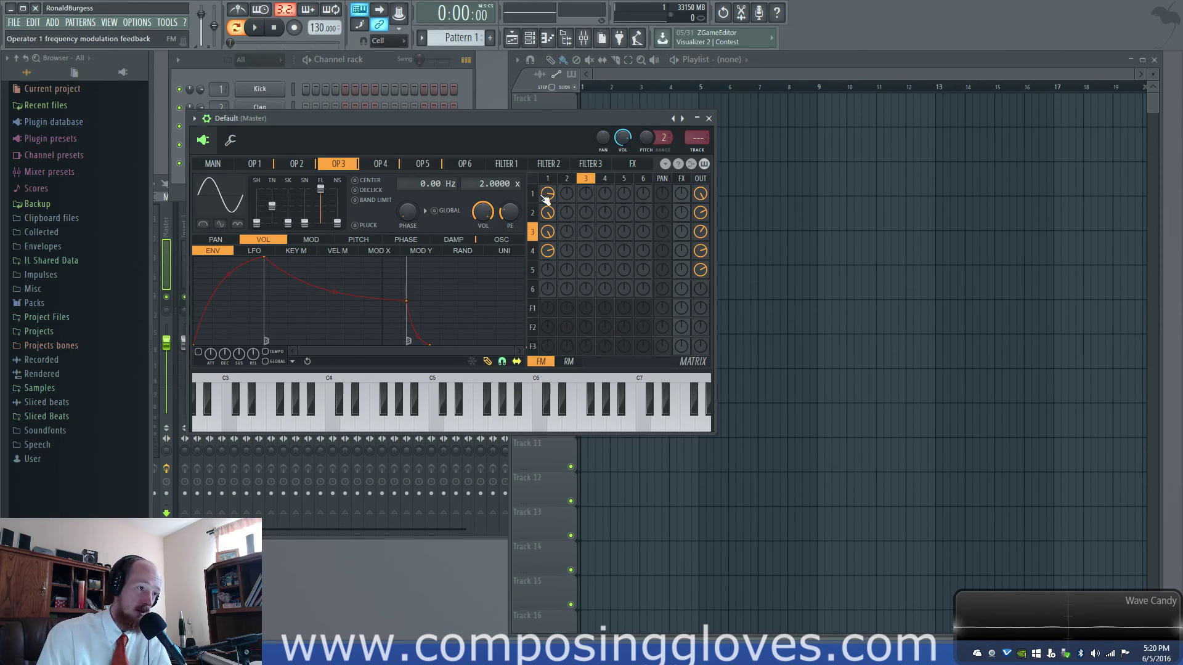
Compare operator 3's volume target with its modulation target and inspect the same modulation target on operator 2.
{"action": "left_click_drag", "start_coordinate": [480, 213], "coordinate": [483, 212]}
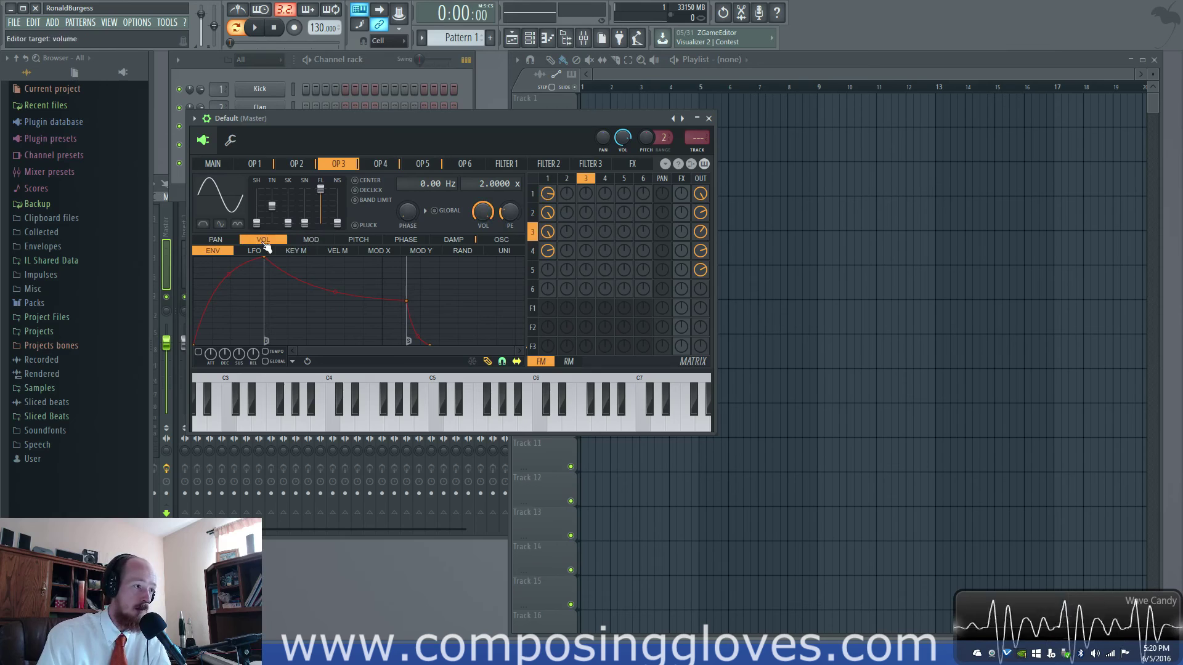
{"action": "left_click", "coordinate": [303, 242]}
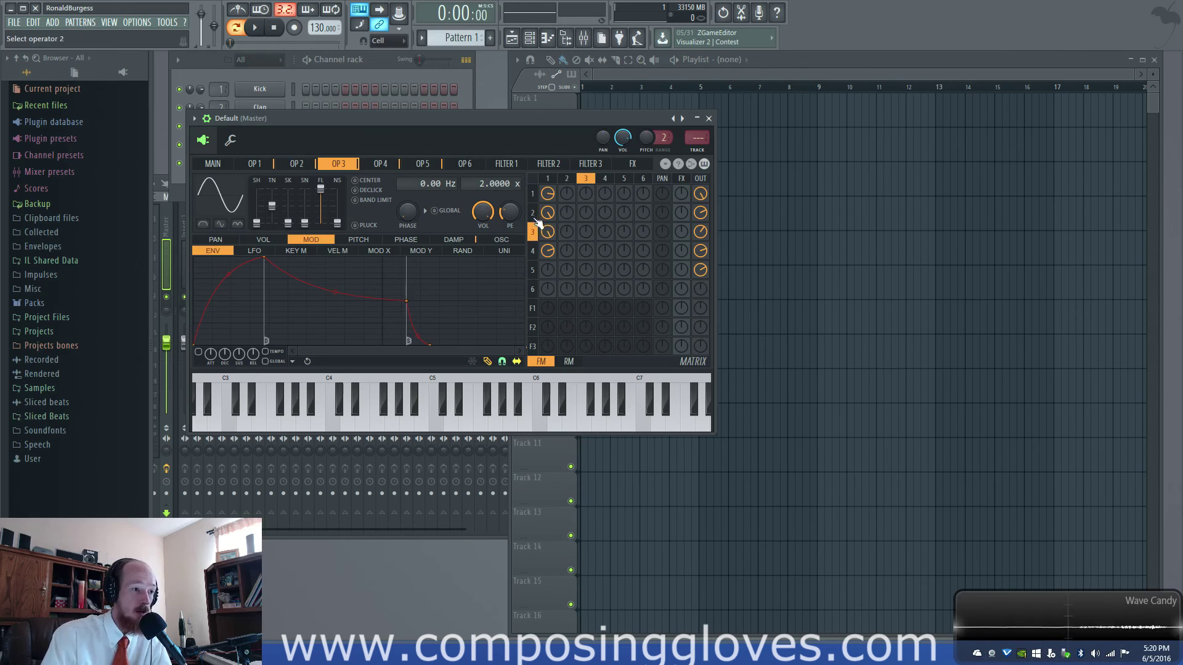
{"action": "left_click", "coordinate": [297, 165]}
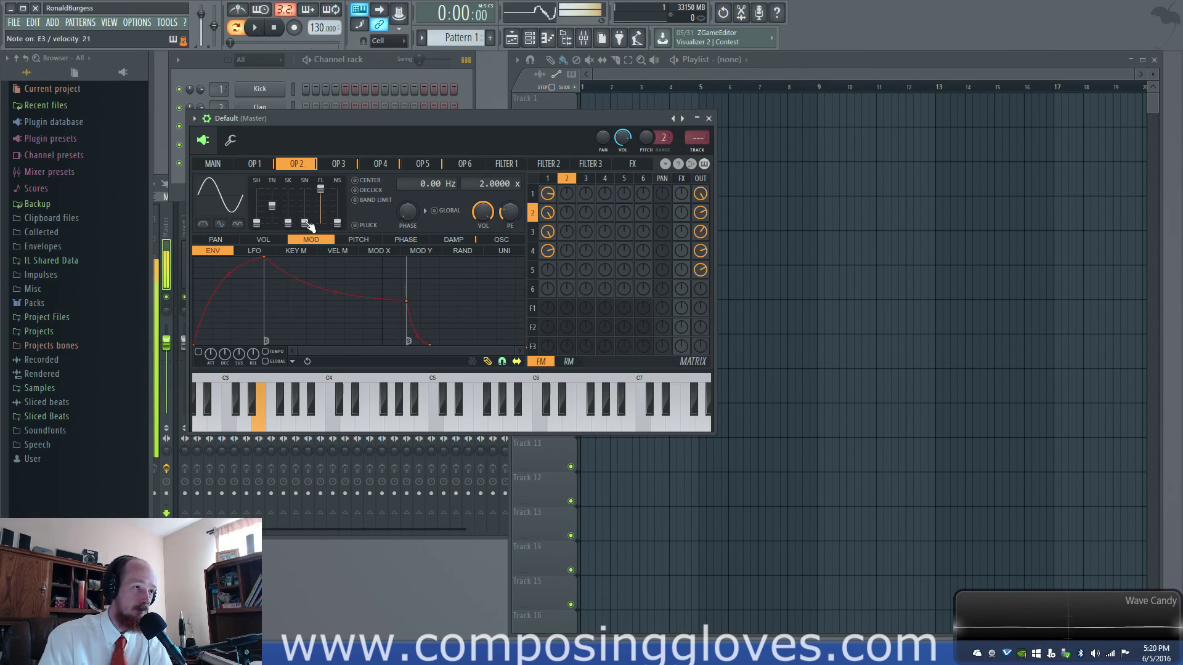
On operator 1, clear its frequency modulation into operators 2 to 4 and raise its own feedback to maximum.
{"action": "left_click", "coordinate": [253, 164]}
{"action": "left_click_drag", "start_coordinate": [547, 213], "coordinate": [548, 277]}
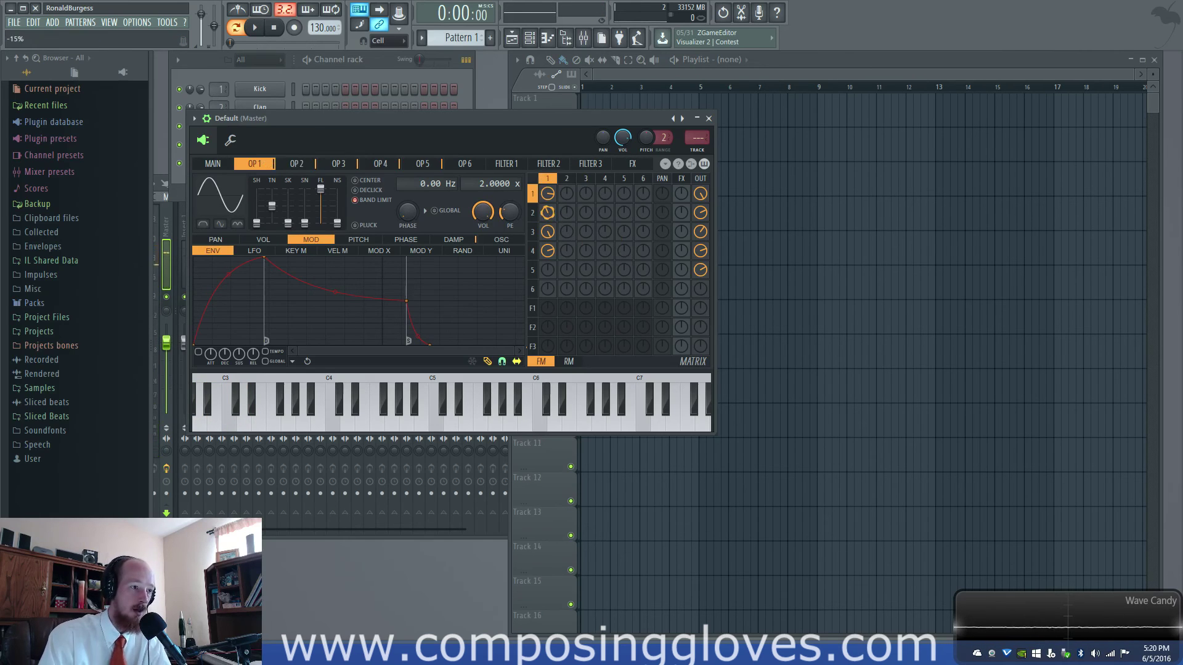
{"action": "left_click_drag", "start_coordinate": [547, 231], "coordinate": [550, 291]}
{"action": "left_click_drag", "start_coordinate": [550, 193], "coordinate": [550, 194]}
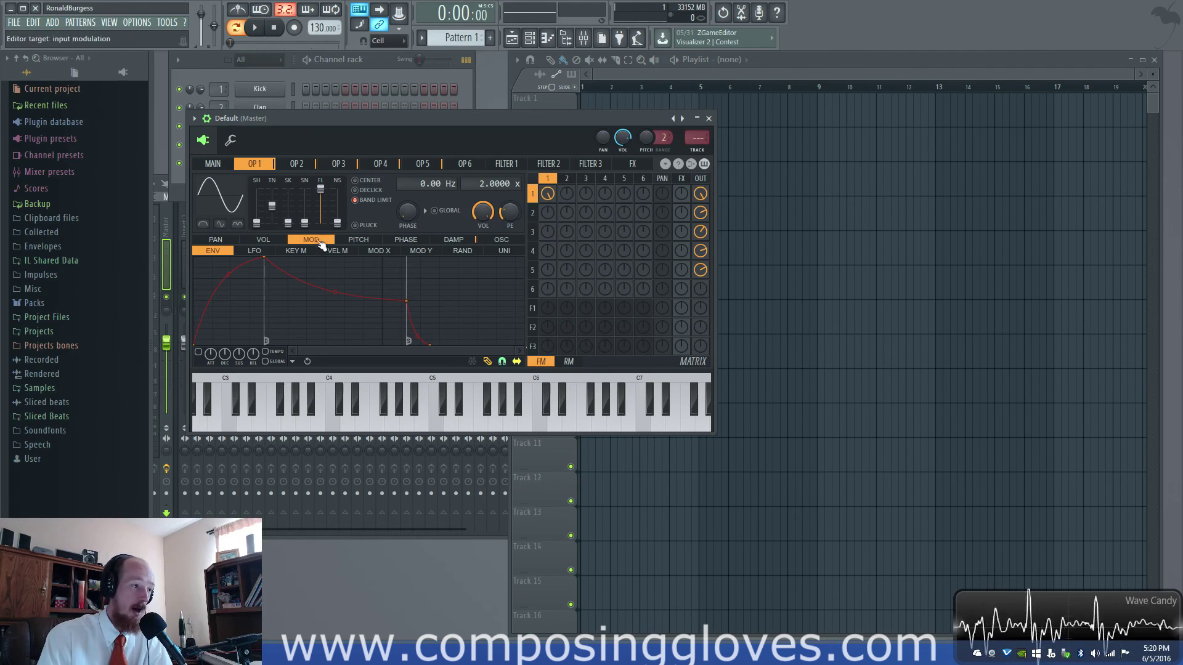
Mute the outputs of operators 2 to 5 in the modulation matrix so only operator 1 is heard.
{"action": "left_click_drag", "start_coordinate": [701, 209], "coordinate": [709, 216]}
{"action": "right_click", "coordinate": [704, 232]}
{"action": "right_click", "coordinate": [703, 250]}
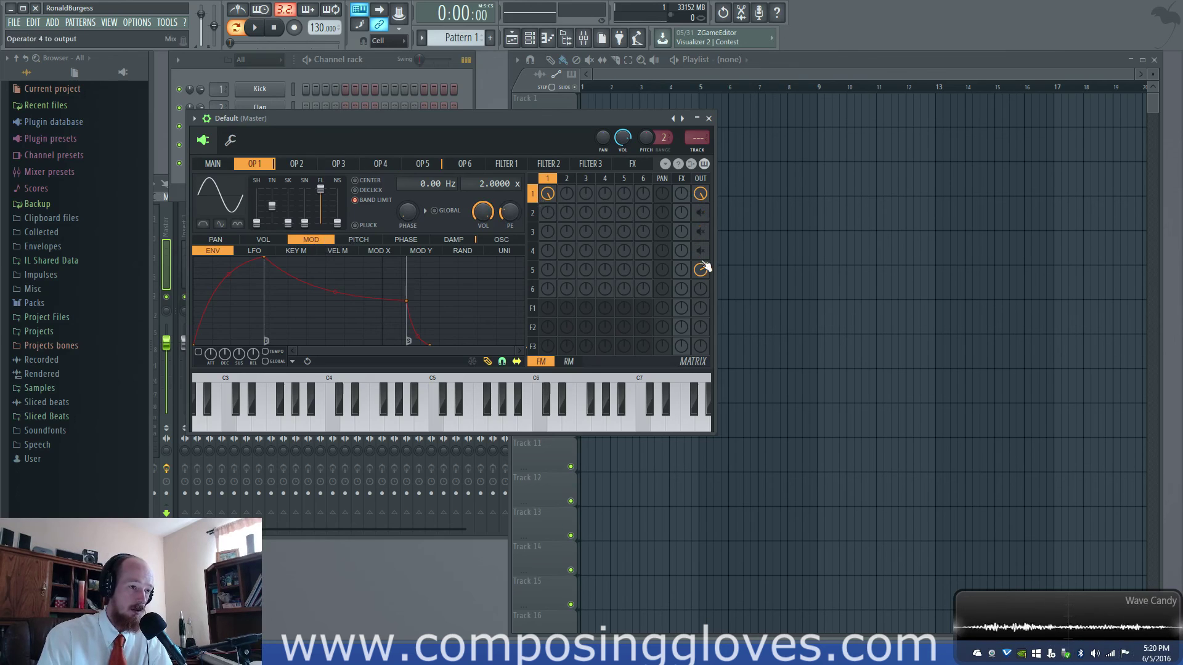
{"action": "right_click", "coordinate": [703, 269]}
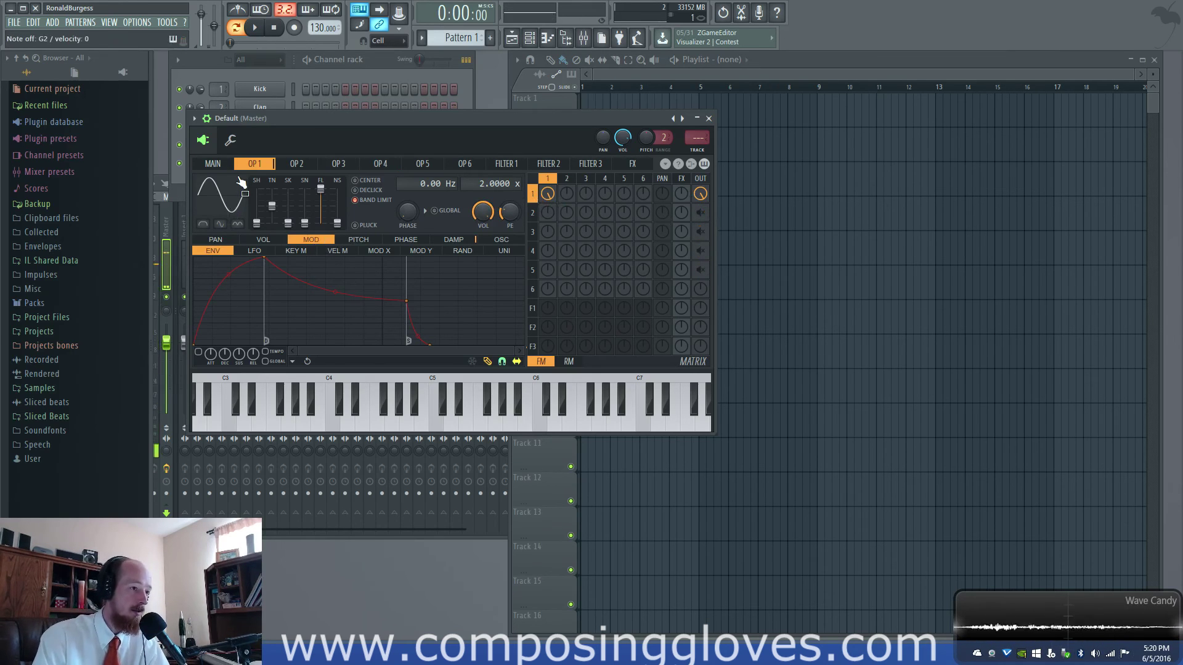
Ramp the Mod X curve of operator 1's volume target from 0% up to full level.
{"action": "left_click", "coordinate": [263, 239]}
{"action": "left_click", "coordinate": [379, 251]}
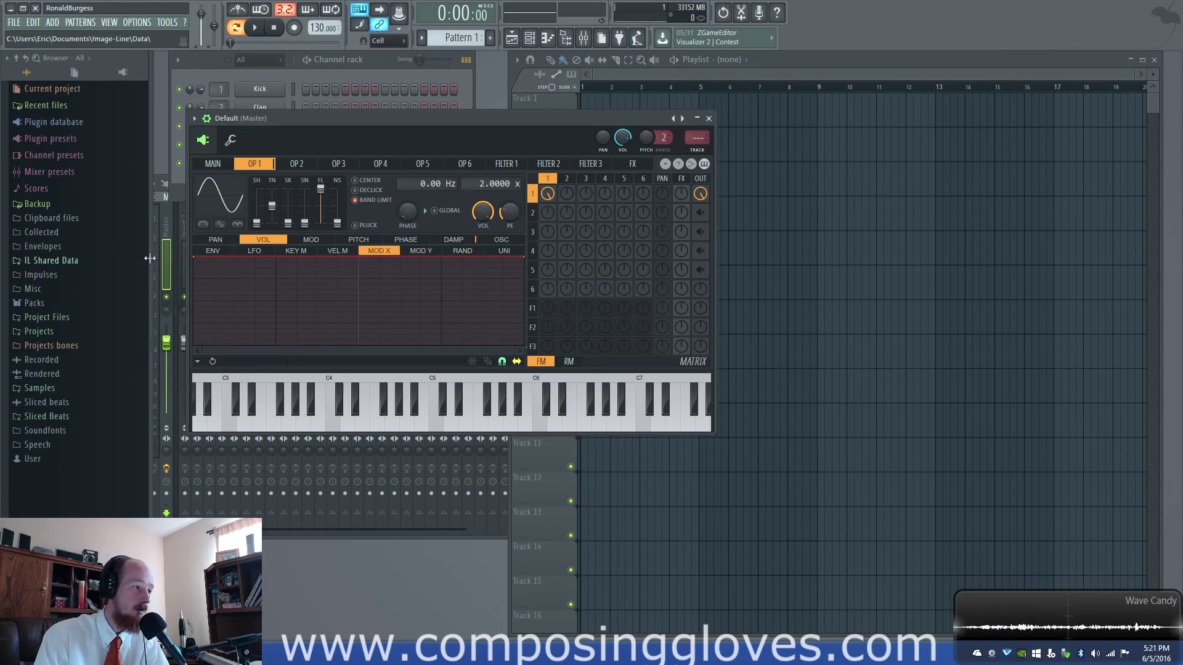
{"action": "left_click_drag", "start_coordinate": [197, 261], "coordinate": [225, 319]}
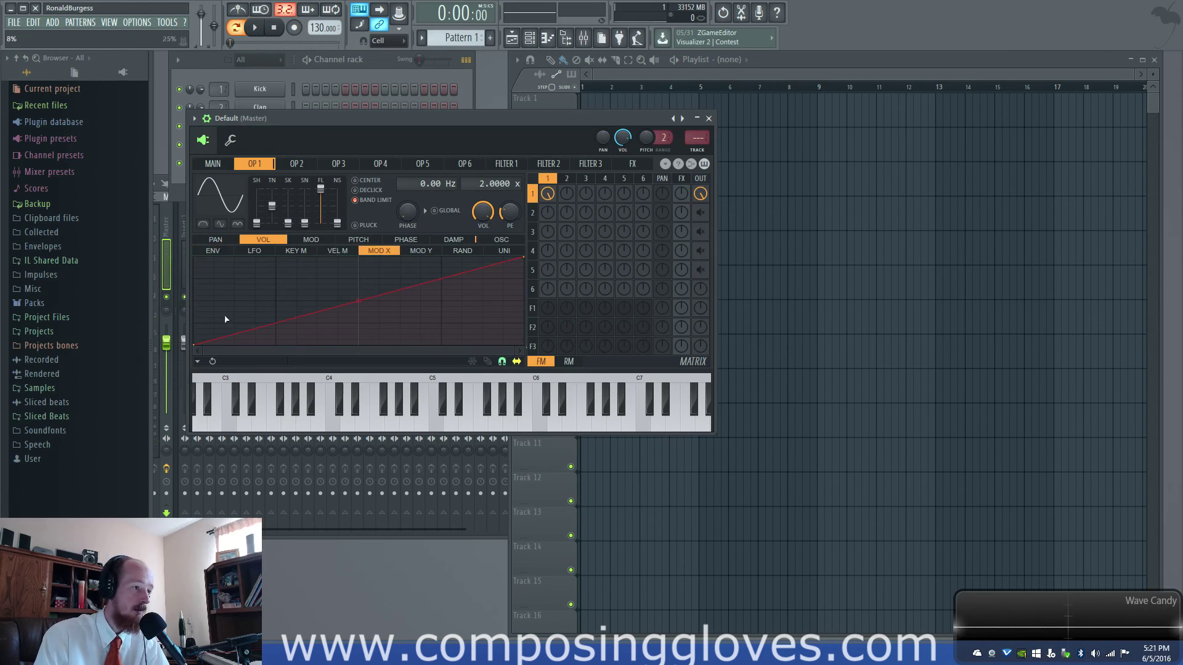
Play a test note on the main page, lower X modulation to its minimum and try operator 1's feedback.
{"action": "left_click", "coordinate": [216, 164]}
{"action": "left_click", "coordinate": [214, 409]}
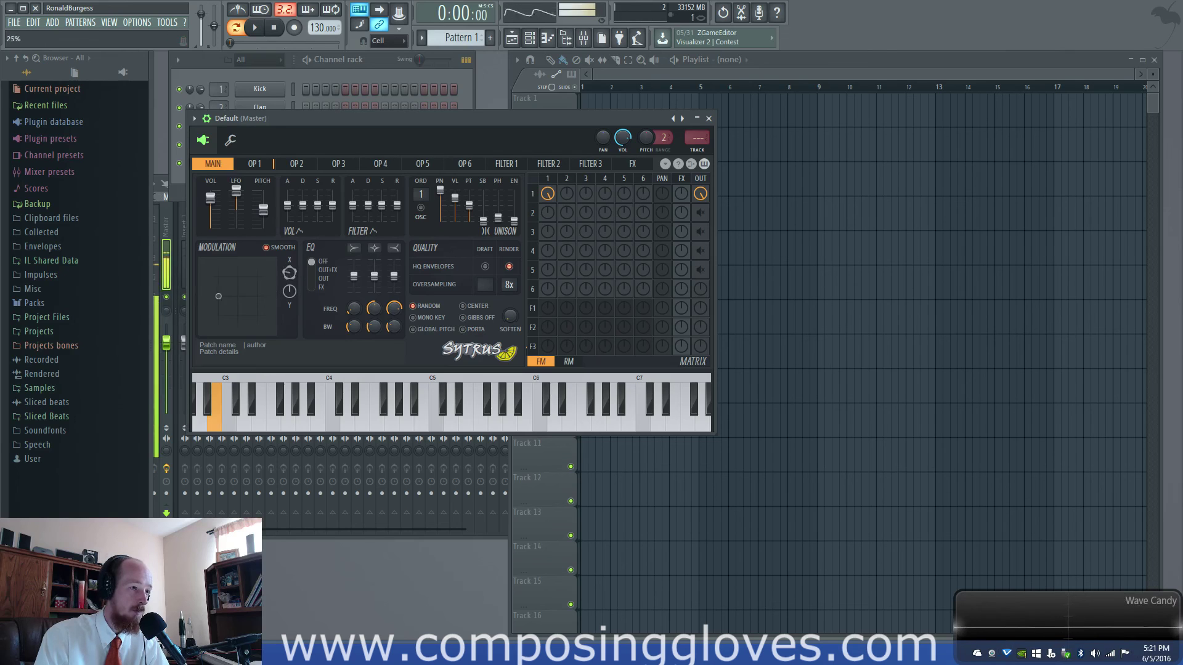
{"action": "left_click_drag", "start_coordinate": [290, 273], "coordinate": [290, 333]}
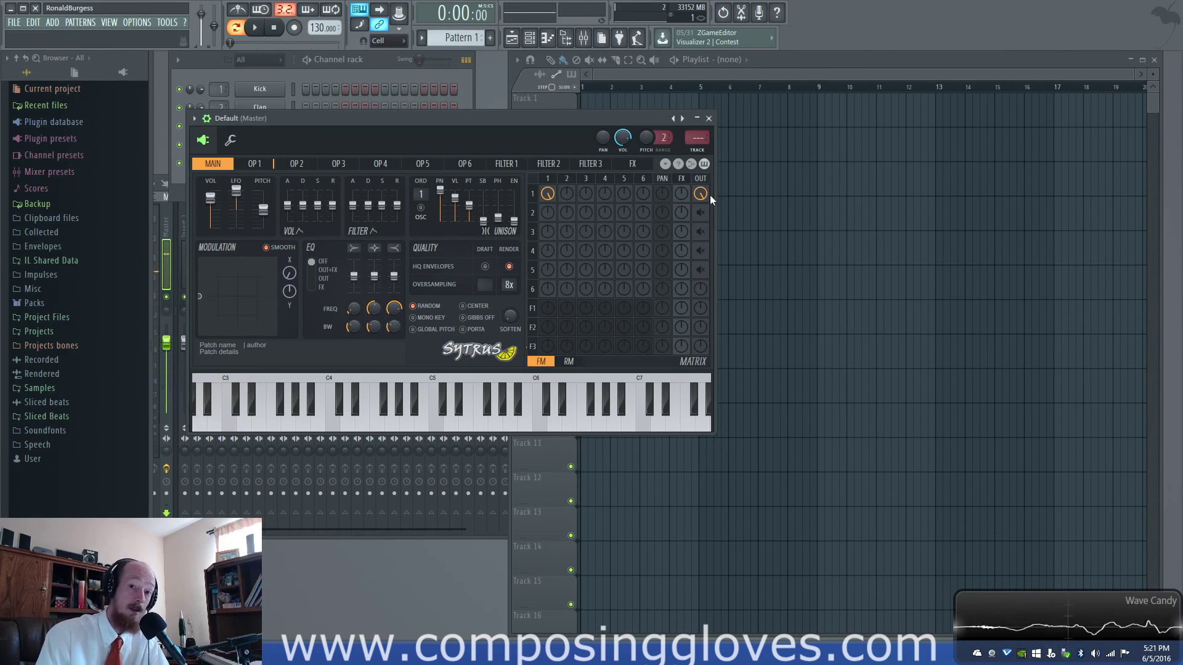
{"action": "left_click_drag", "start_coordinate": [552, 191], "coordinate": [551, 237]}
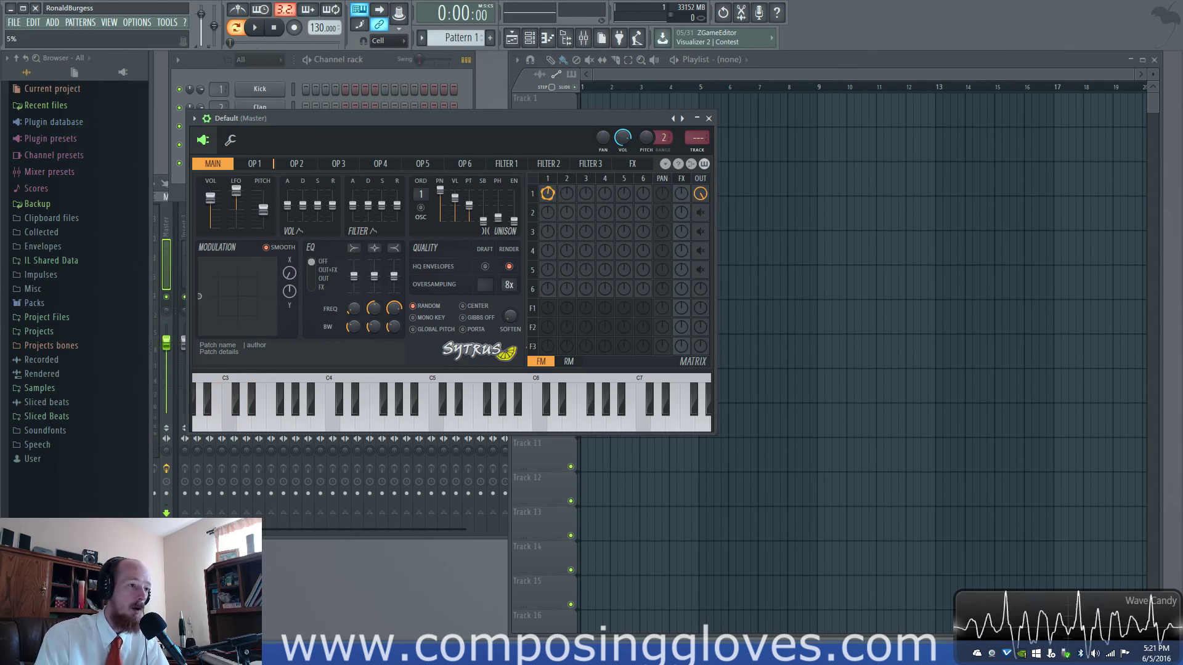
Ramp the Mod X curve of operator 1's modulation target from 0%, and flatten its volume target's Mod X curve at 100%.
{"action": "left_click", "coordinate": [252, 164]}
{"action": "left_click", "coordinate": [311, 240]}
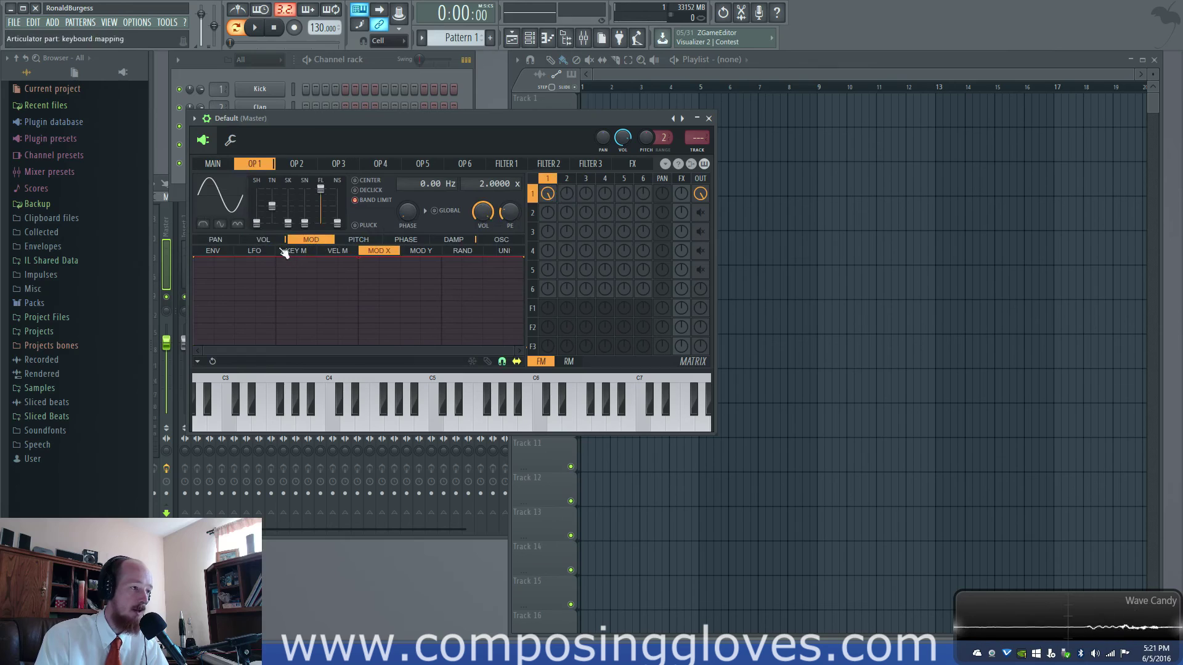
{"action": "left_click_drag", "start_coordinate": [193, 256], "coordinate": [191, 358]}
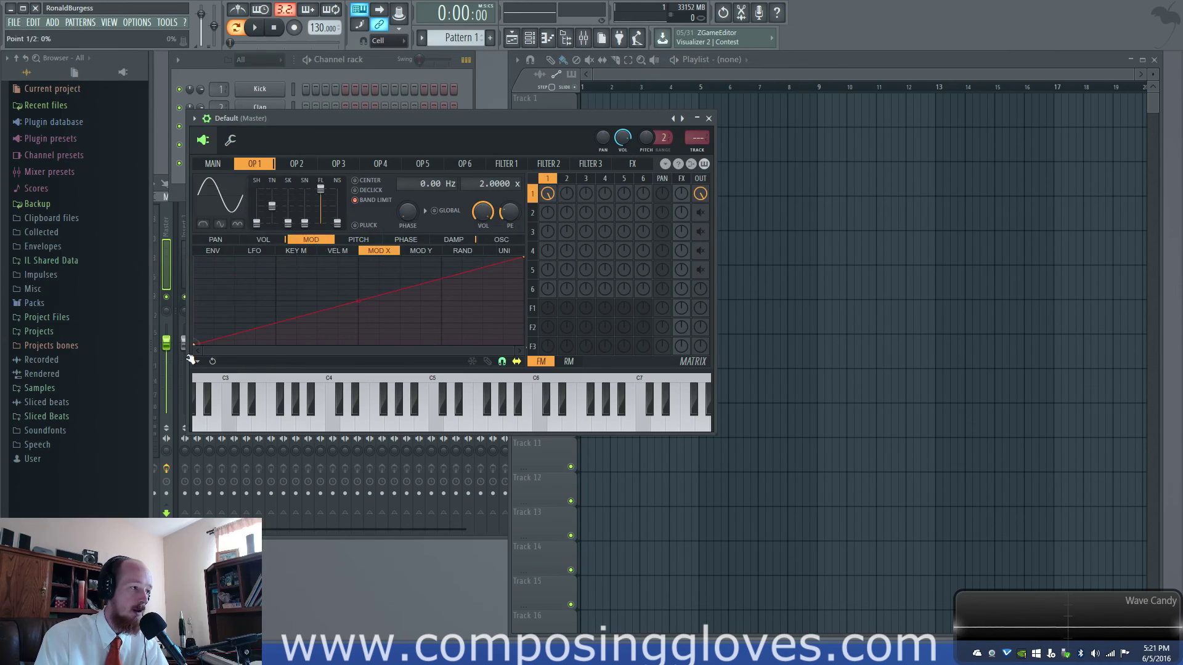
{"action": "left_click", "coordinate": [278, 241]}
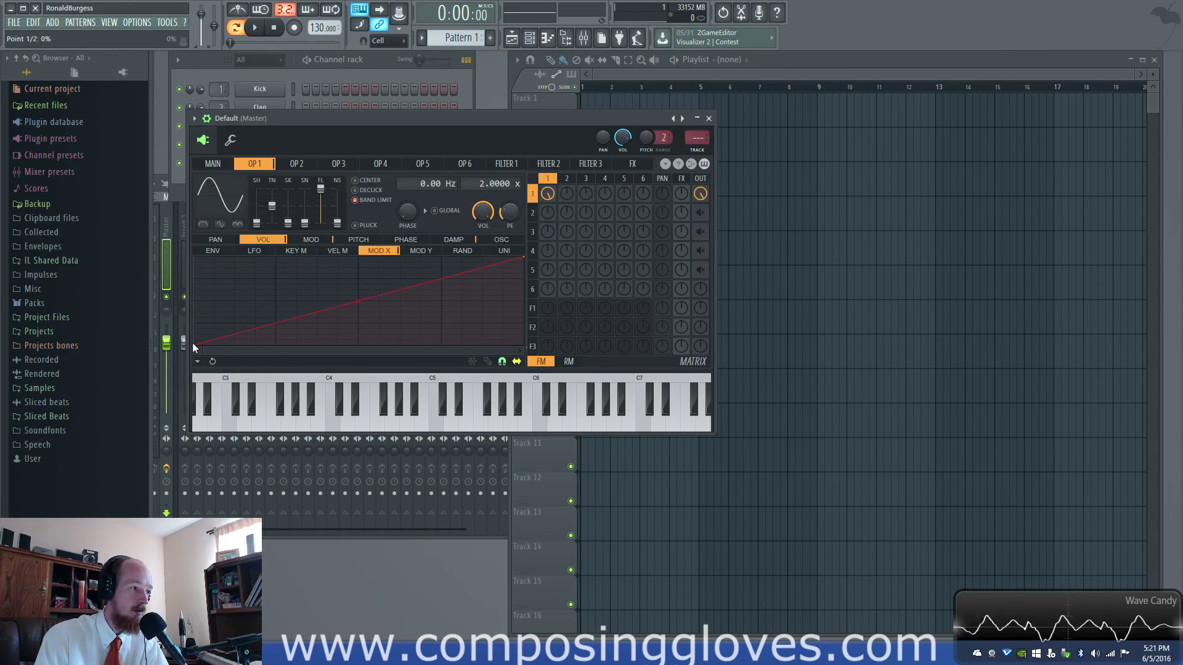
{"action": "left_click_drag", "start_coordinate": [196, 347], "coordinate": [197, 215]}
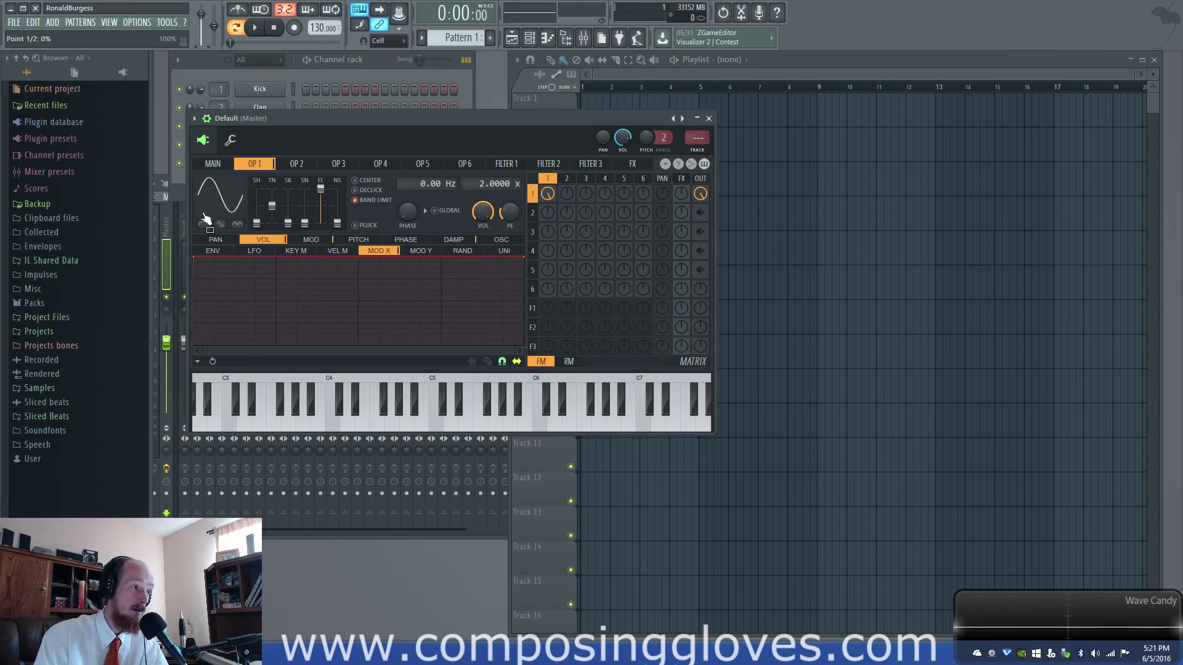
Test X modulation on the main page and turn operator 1's frequency modulation feedback down to zero.
{"action": "left_click", "coordinate": [226, 165]}
{"action": "left_click_drag", "start_coordinate": [291, 272], "coordinate": [291, 272]}
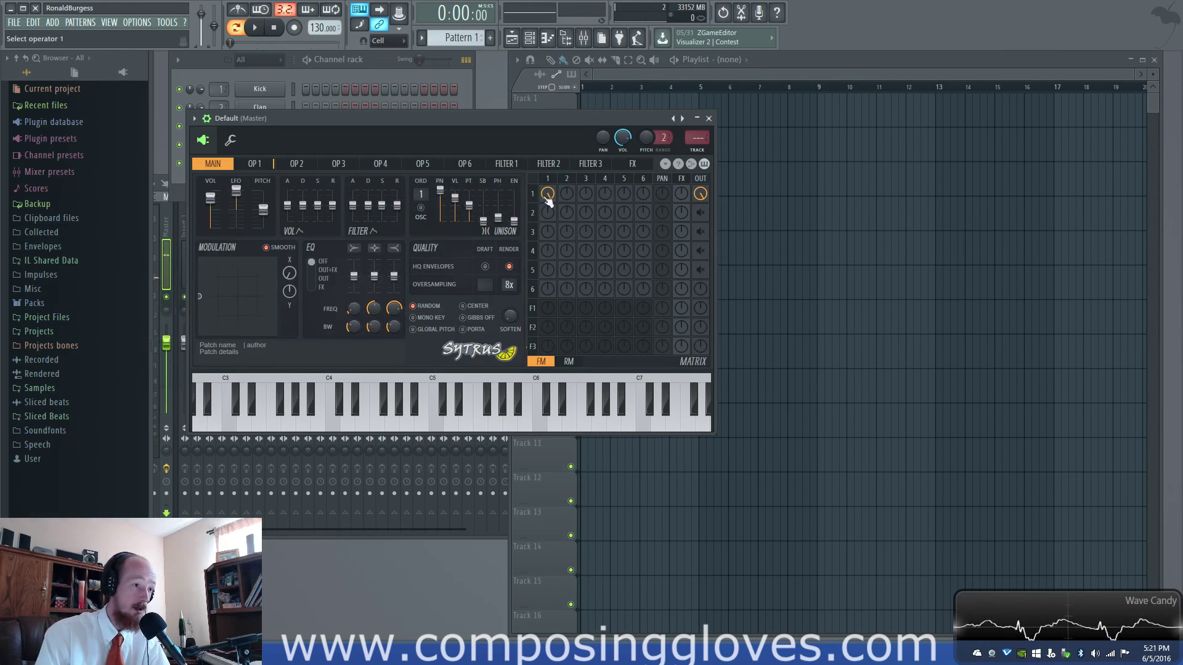
{"action": "left_click_drag", "start_coordinate": [547, 195], "coordinate": [547, 246]}
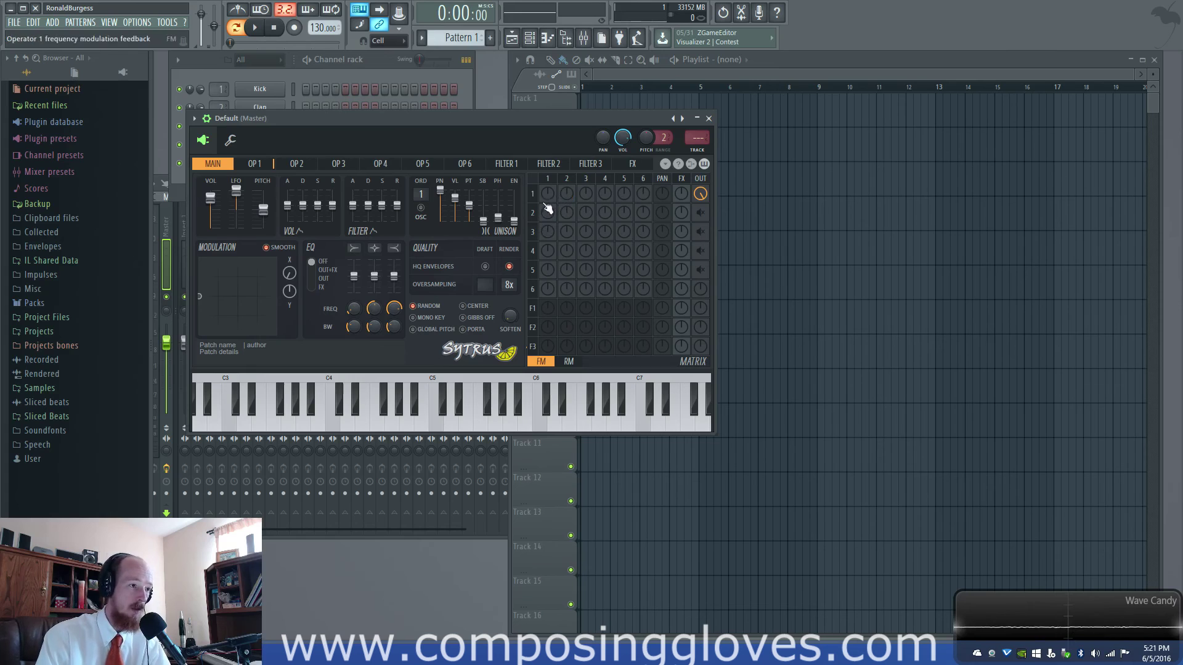
With operator 2 selected, raise operator 1's feedback, its frequency modulation into operator 2 and operator 2's output level.
{"action": "left_click", "coordinate": [280, 167]}
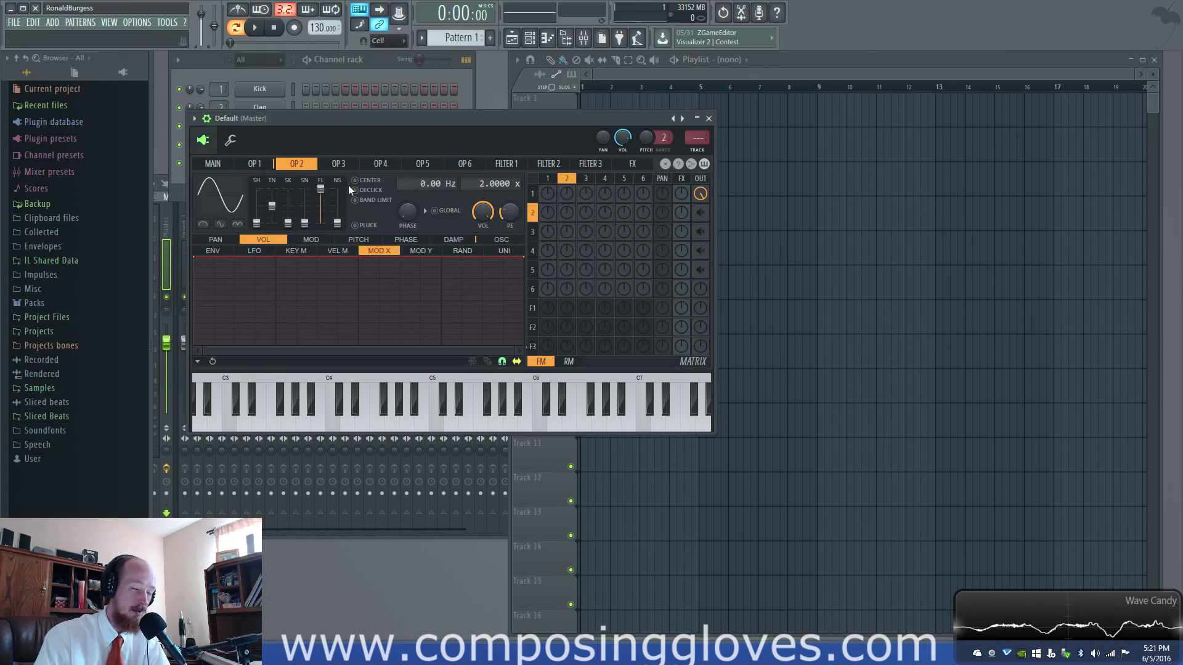
{"action": "left_click_drag", "start_coordinate": [549, 196], "coordinate": [549, 151]}
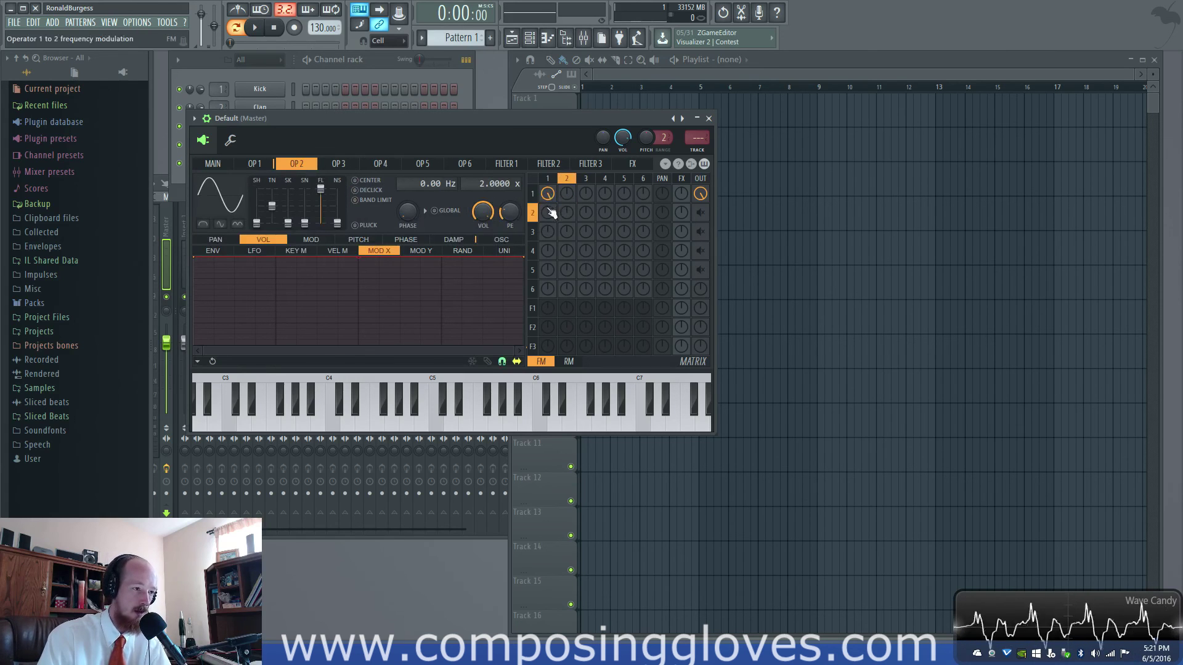
{"action": "left_click_drag", "start_coordinate": [549, 217], "coordinate": [549, 170]}
{"action": "left_click_drag", "start_coordinate": [699, 217], "coordinate": [699, 188]}
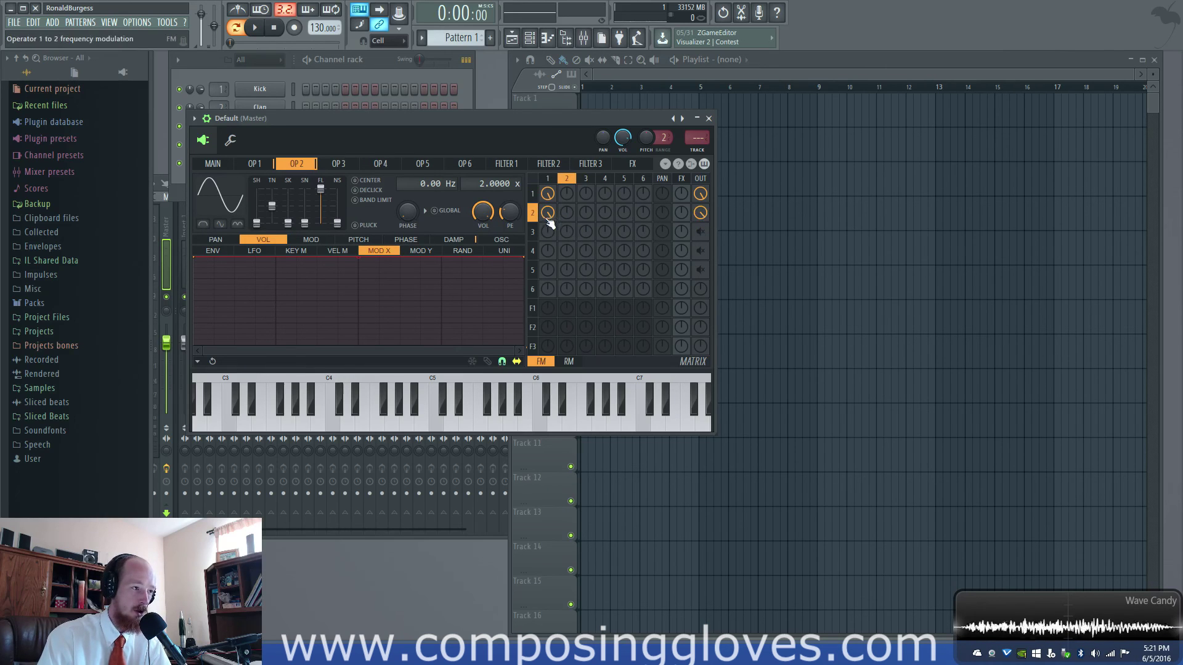
Compare operators 1 and 2 and ramp the Mod X curve of operator 2's volume target from 0%.
{"action": "left_click", "coordinate": [543, 182]}
{"action": "left_click", "coordinate": [295, 169]}
{"action": "left_click", "coordinate": [254, 164]}
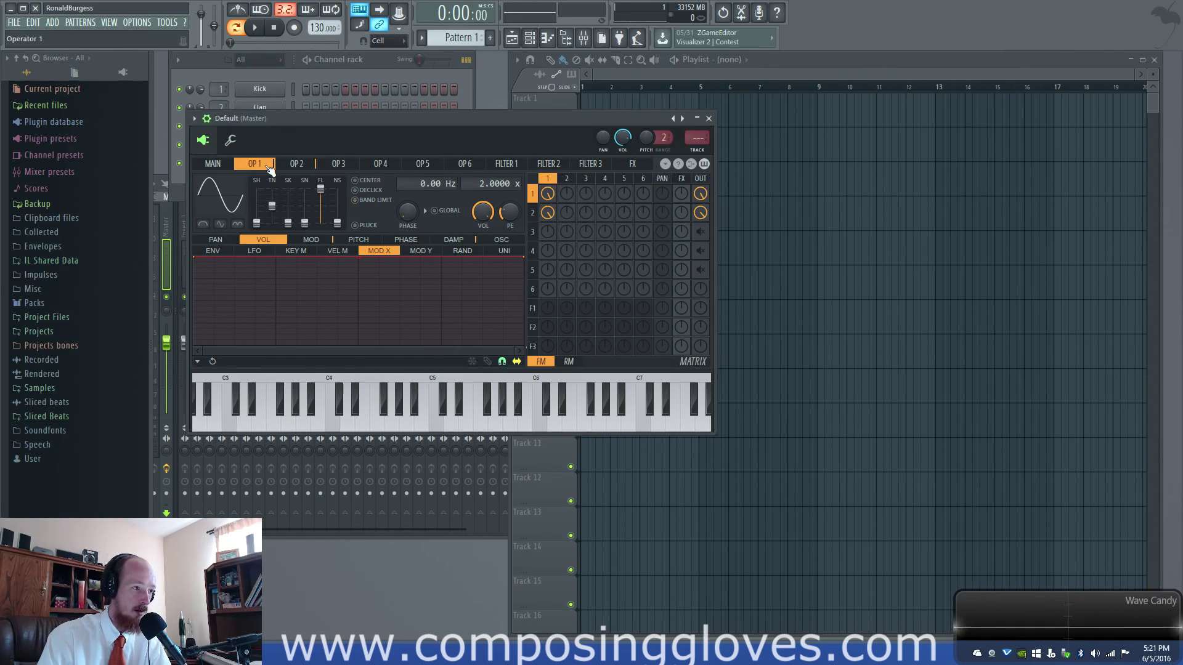
{"action": "left_click", "coordinate": [311, 165]}
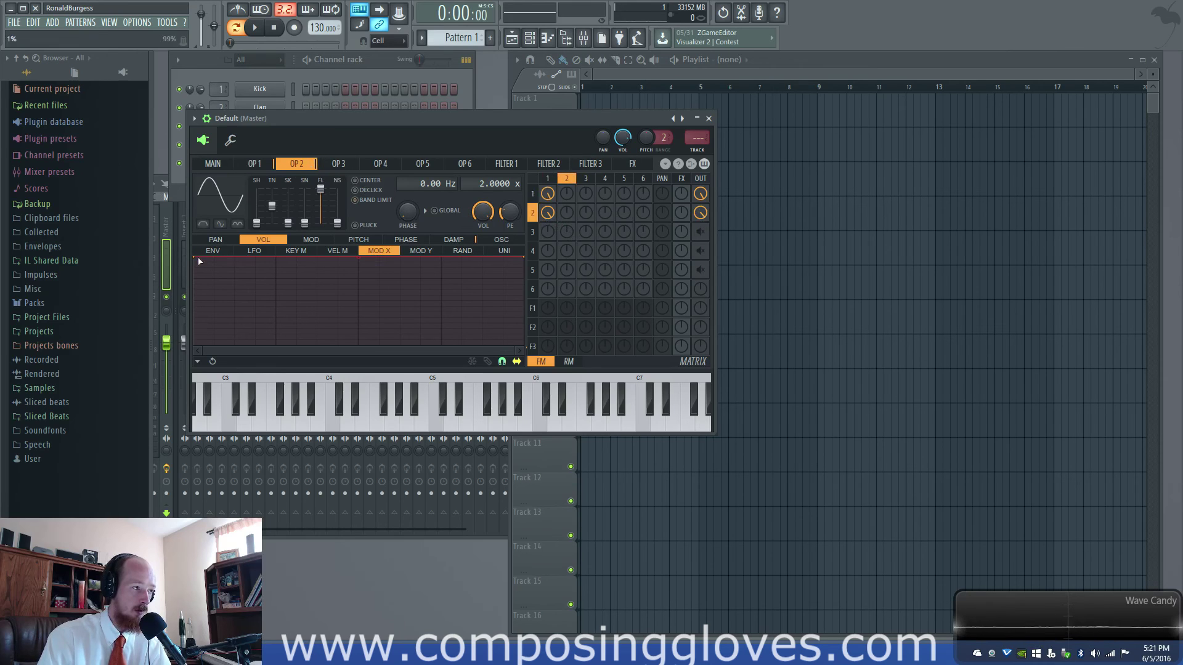
{"action": "left_click_drag", "start_coordinate": [200, 262], "coordinate": [195, 345]}
Shape operator 2 into a sawtooth wave with a frequency ratio of 6.0000 and try the main X modulation.
{"action": "left_click_drag", "start_coordinate": [257, 223], "coordinate": [257, 208]}
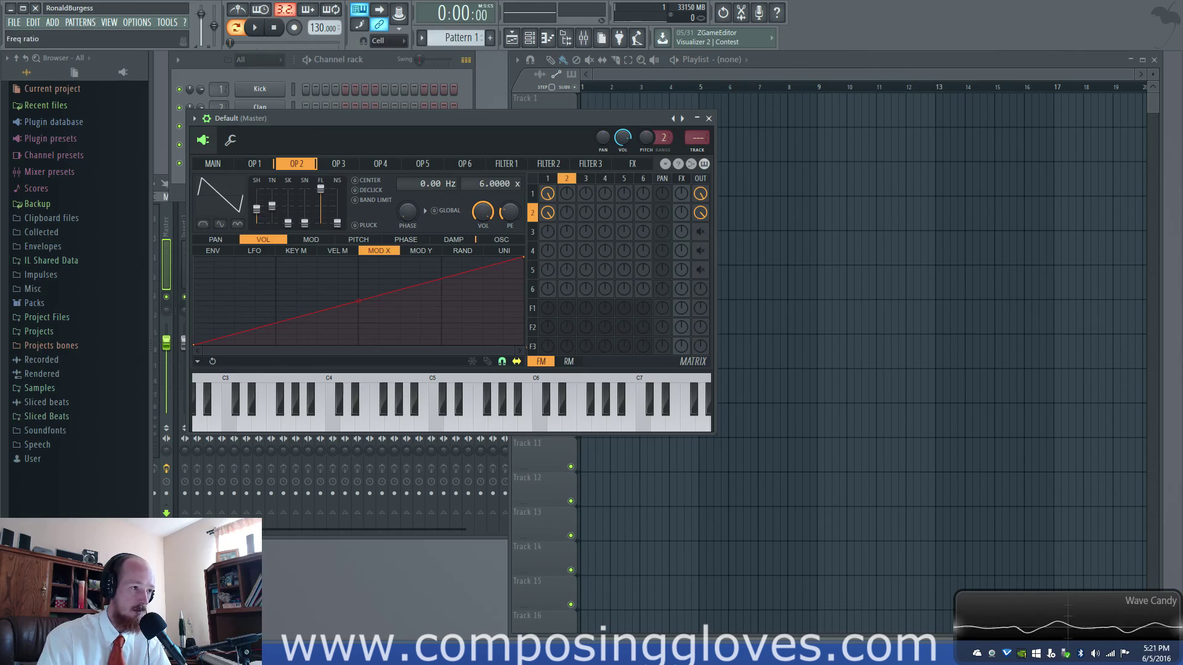
{"action": "left_click", "coordinate": [213, 164]}
{"action": "mouse_move", "coordinate": [290, 273]}
{"action": "left_mouse_down"}
{"action": "mouse_move", "coordinate": [290, 242]}
{"action": "mouse_move", "coordinate": [289, 273]}
{"action": "left_mouse_up"}
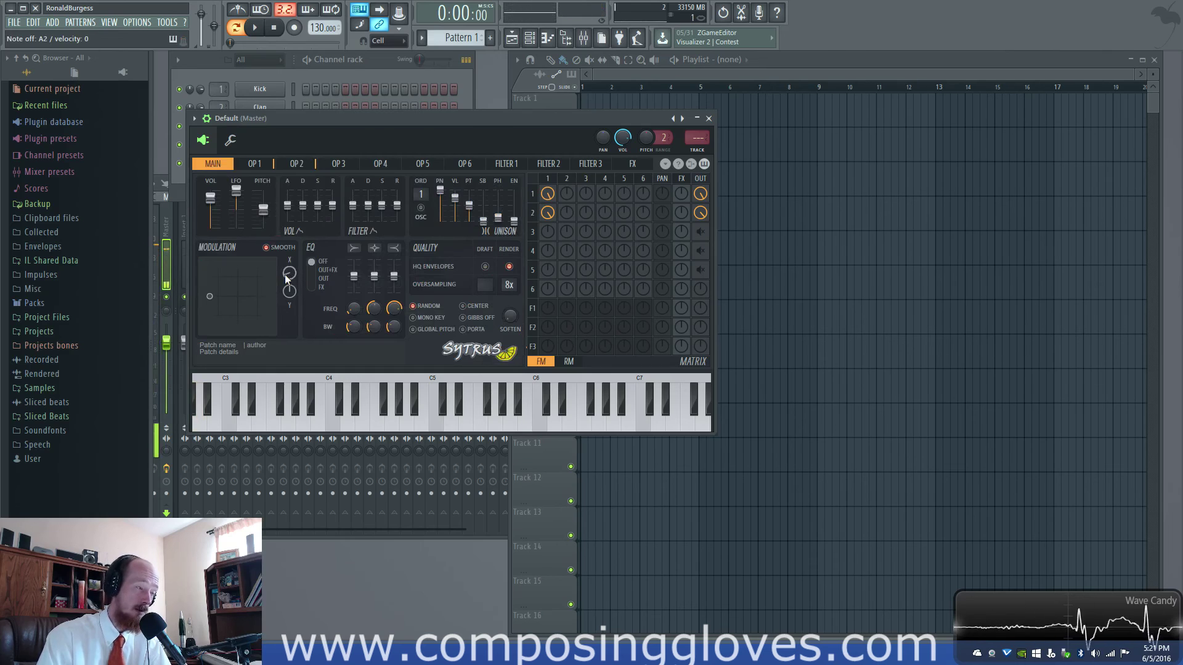
On operator 1, clear its frequency modulation into operator 2 and zero the output levels of operators 2 to 5.
{"action": "left_click", "coordinate": [253, 165]}
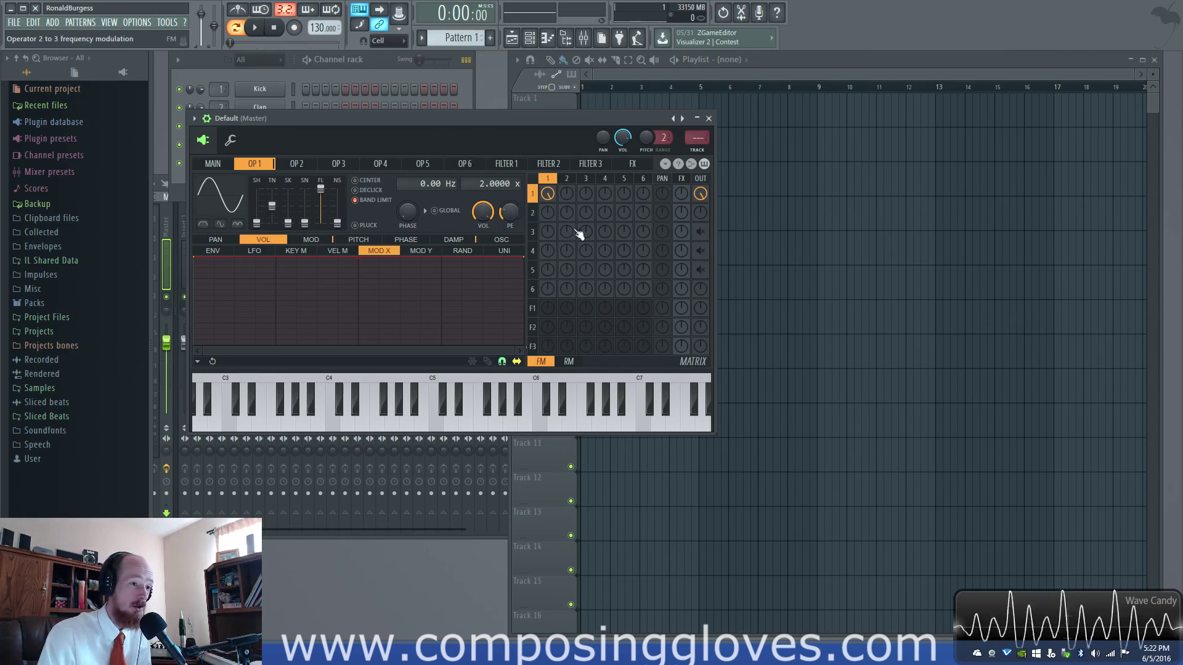
{"action": "left_click", "coordinate": [701, 250]}
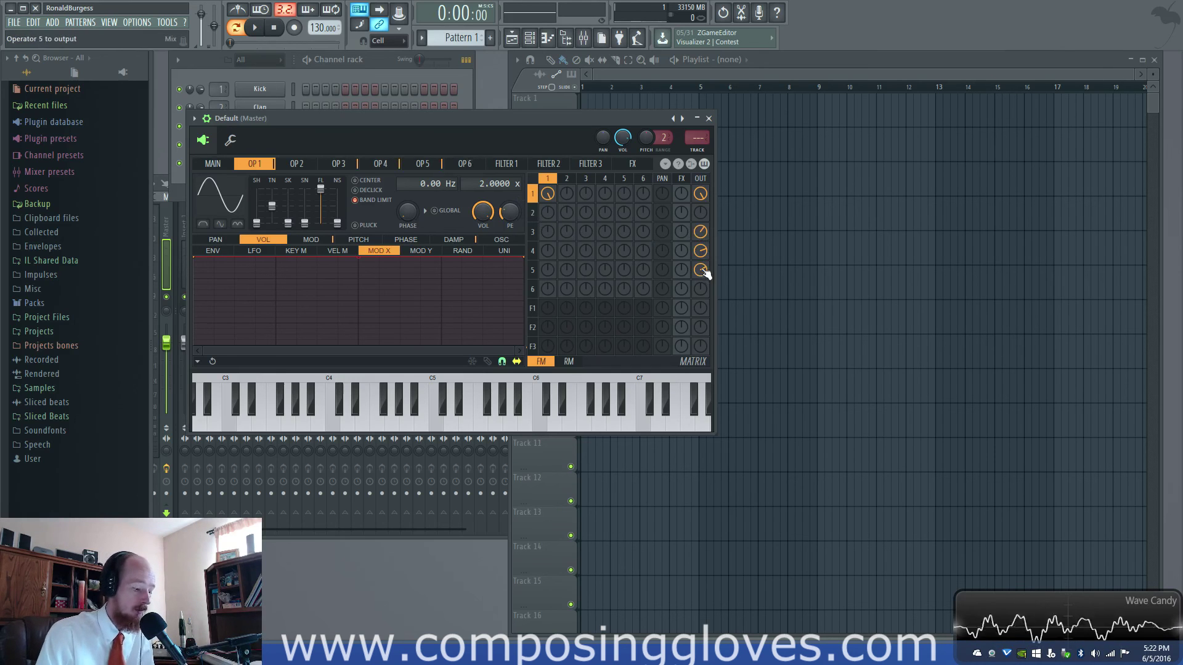
{"action": "right_click", "coordinate": [699, 270]}
{"action": "right_click", "coordinate": [701, 252]}
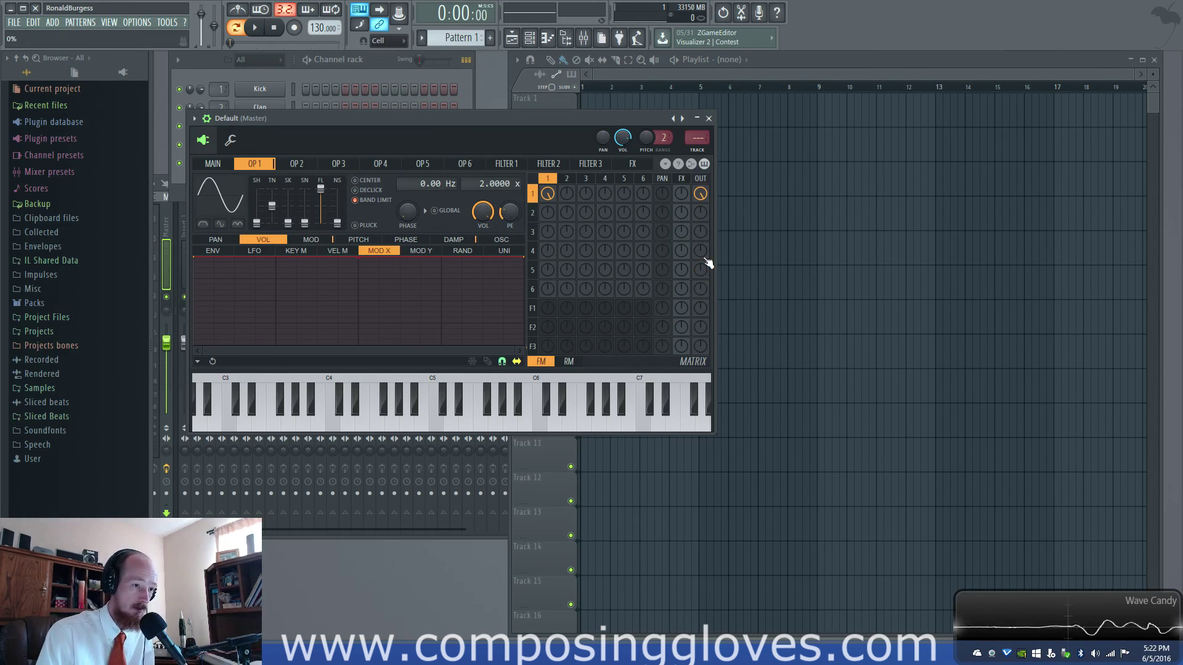
Switch between operators 1 and 2 to compare them and return operator 2's shape to a sine wave.
{"action": "left_click", "coordinate": [292, 165]}
{"action": "left_click", "coordinate": [266, 166]}
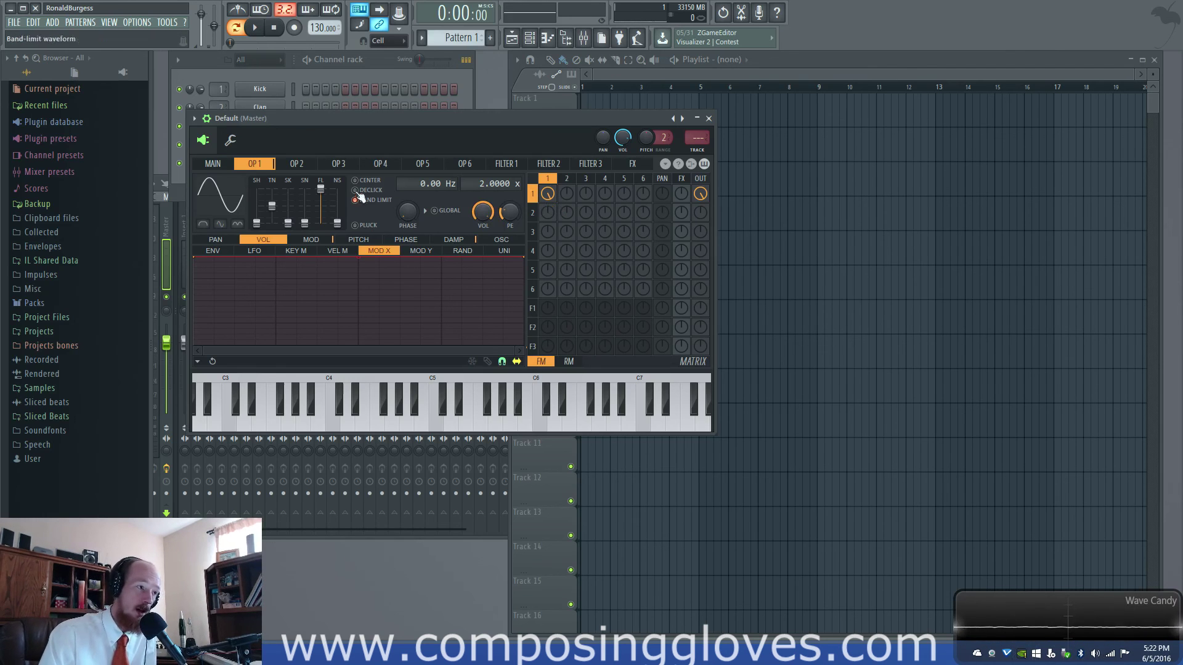
{"action": "left_click", "coordinate": [308, 167]}
{"action": "left_click", "coordinate": [254, 165]}
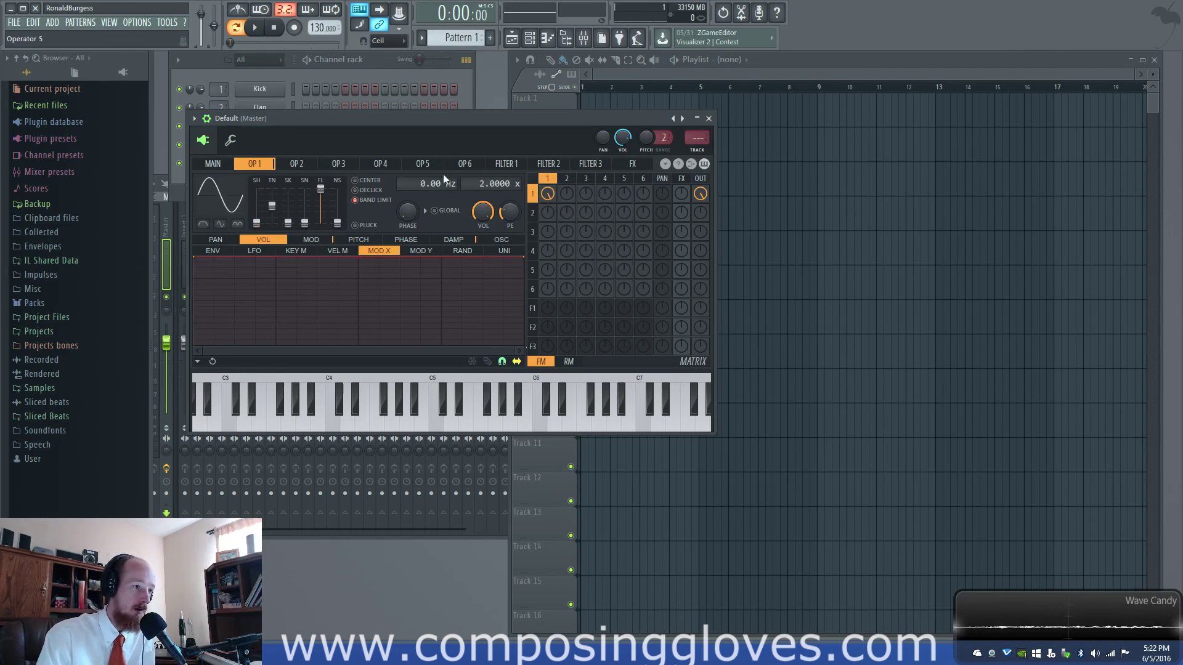
{"action": "left_click", "coordinate": [308, 167]}
{"action": "left_click_drag", "start_coordinate": [257, 216], "coordinate": [258, 226]}
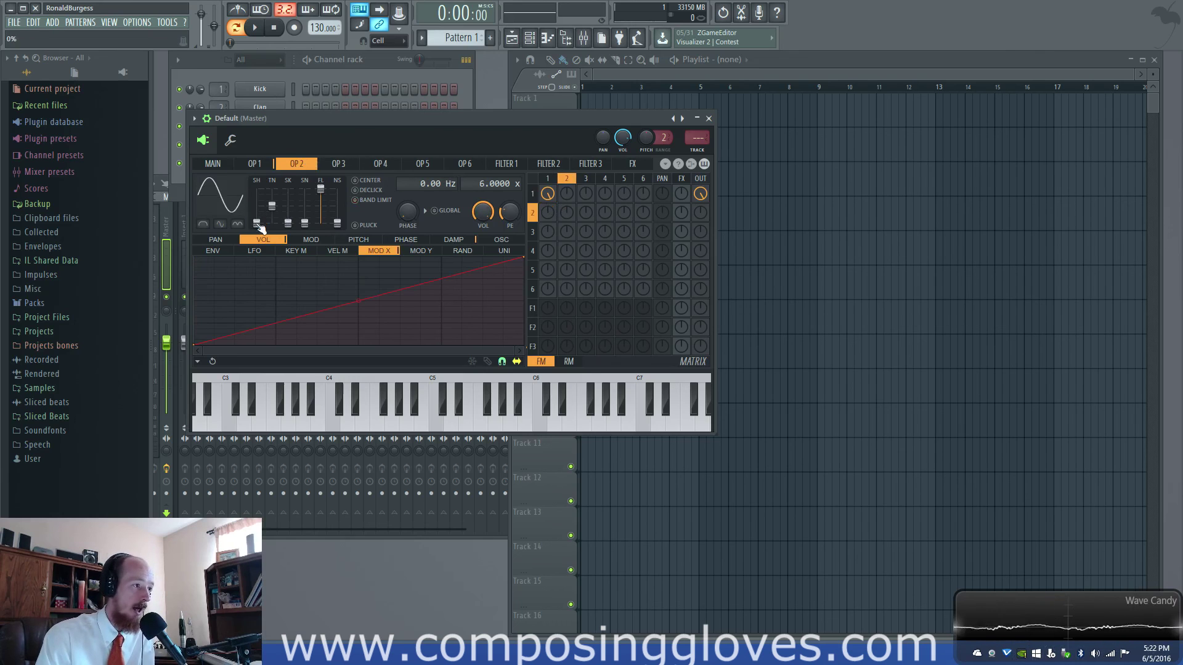
Flatten the Mod X curve of operator 1's modulation target at 100%.
{"action": "left_click", "coordinate": [257, 163]}
{"action": "left_click", "coordinate": [307, 239]}
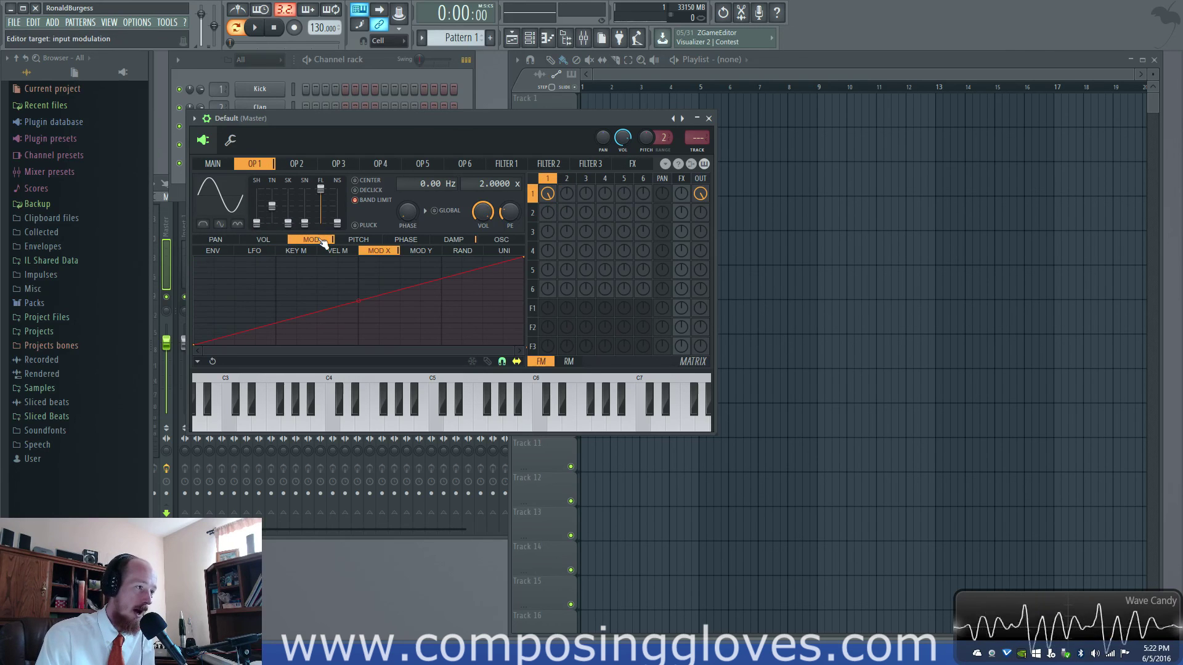
{"action": "left_click_drag", "start_coordinate": [198, 345], "coordinate": [185, 185]}
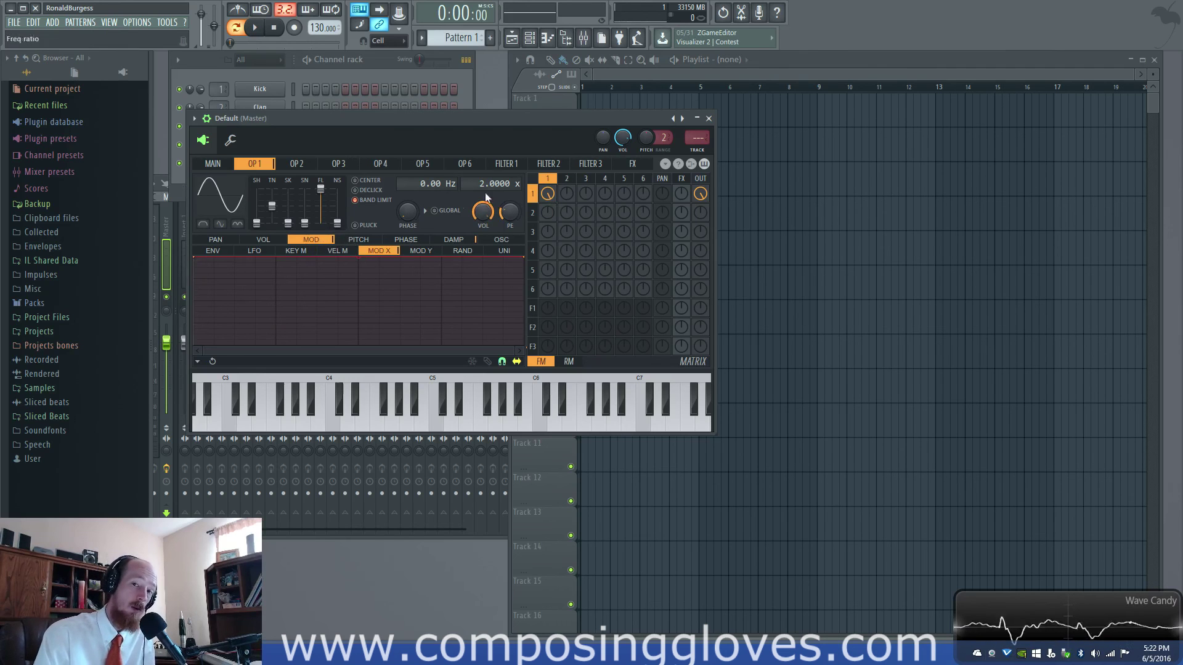
Show the envelope of operator 1's pitch target.
{"action": "left_click", "coordinate": [373, 240]}
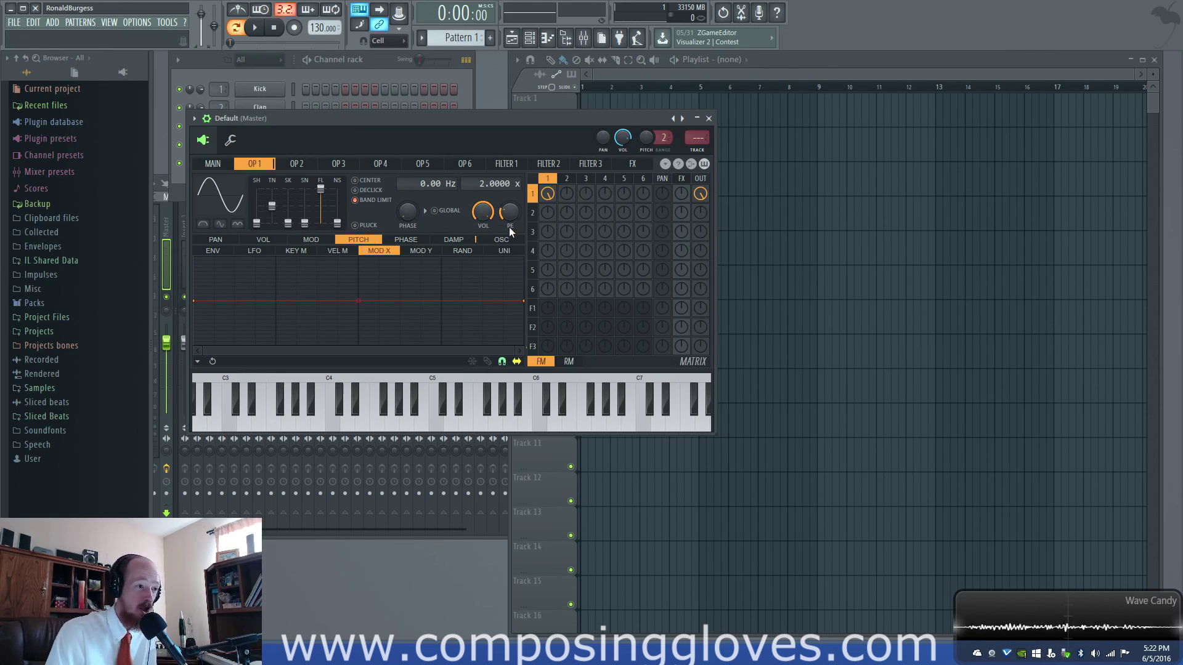
{"action": "left_click", "coordinate": [217, 254]}
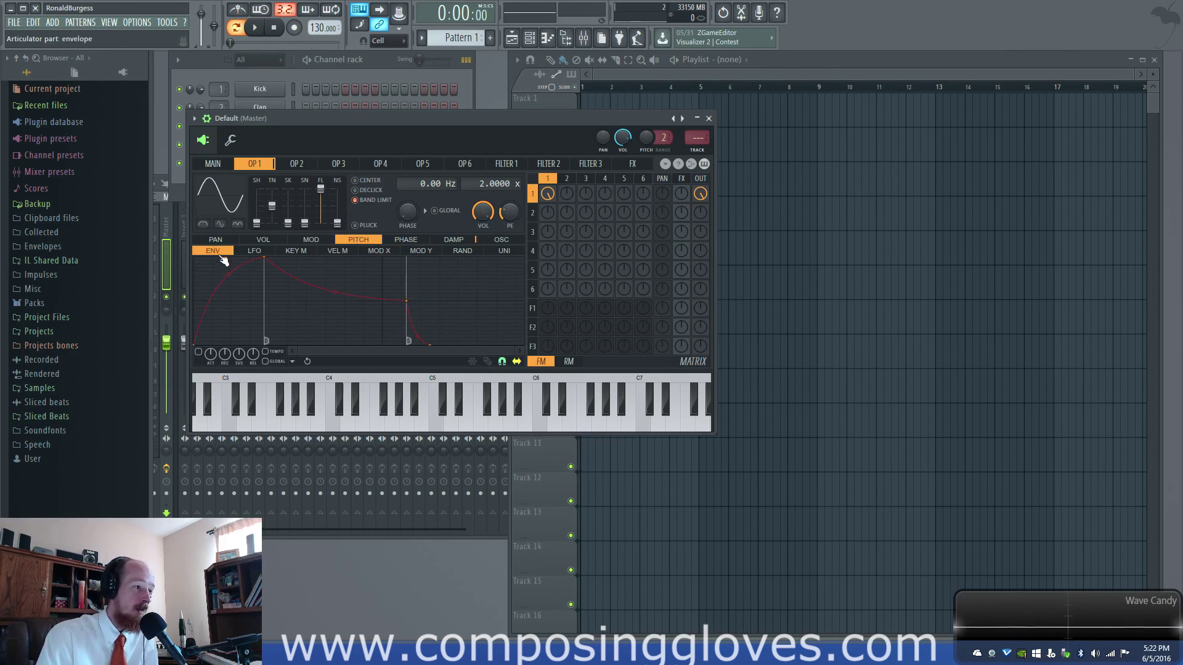
Enable operator 1's pitch envelope and play a few notes across the keyboard to hear it.
{"action": "left_click", "coordinate": [199, 354]}
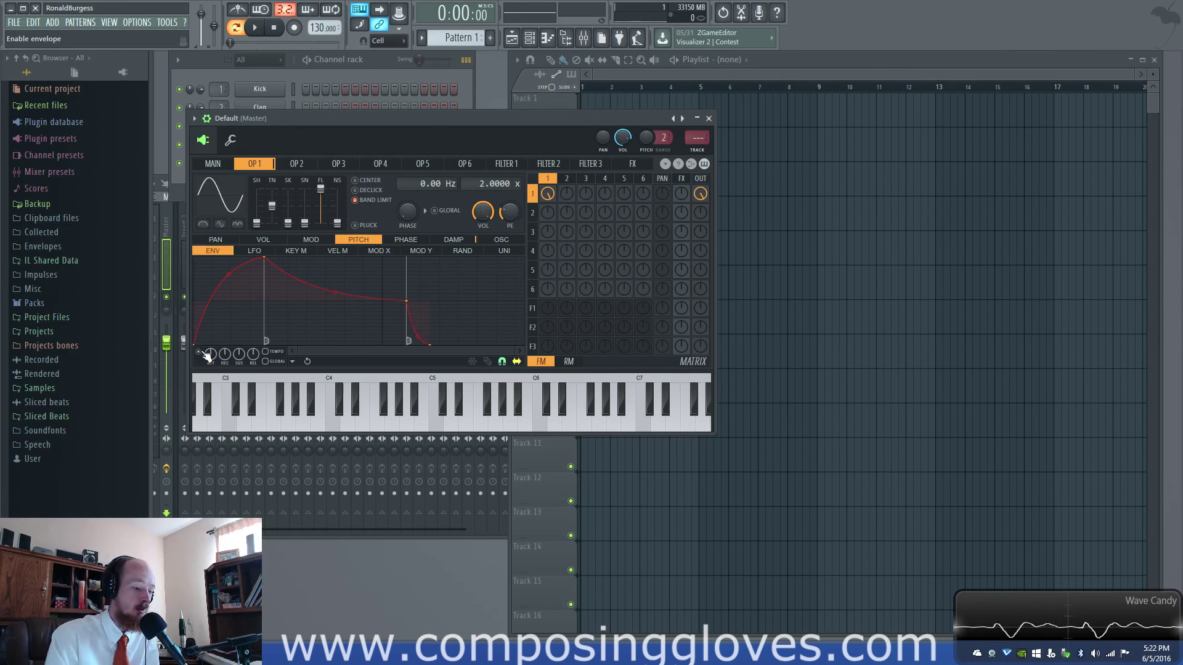
{"action": "key", "text": "n"}
{"action": "key", "text": "c"}
{"action": "key", "text": "z"}
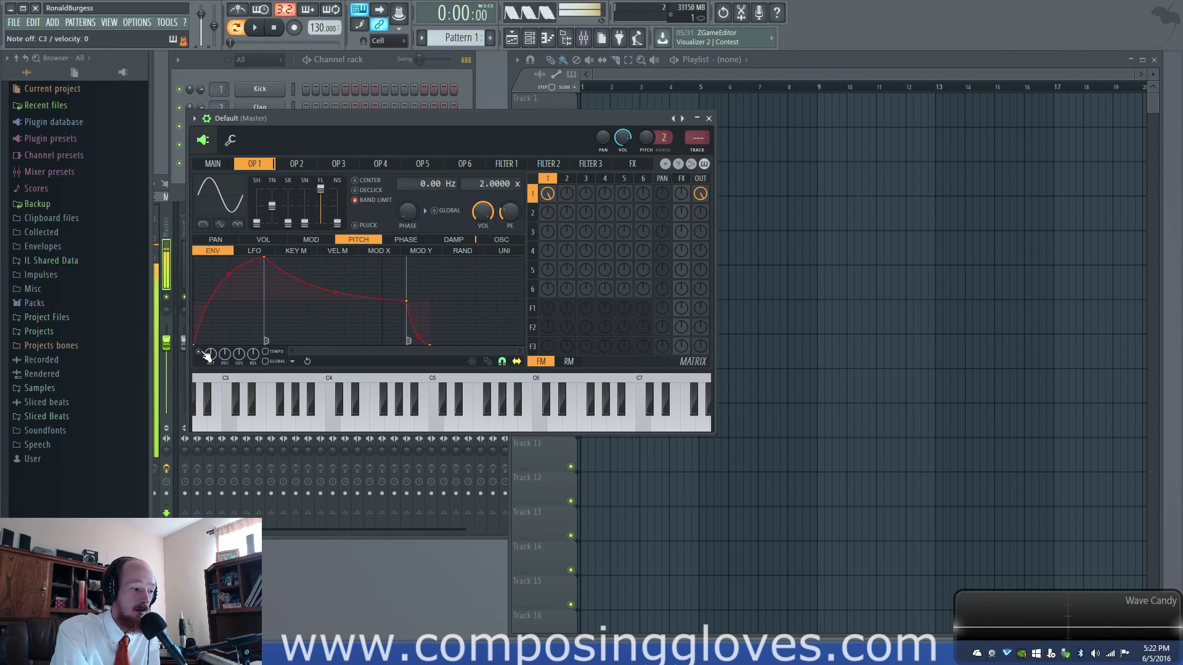
{"action": "key", "text": "i"}
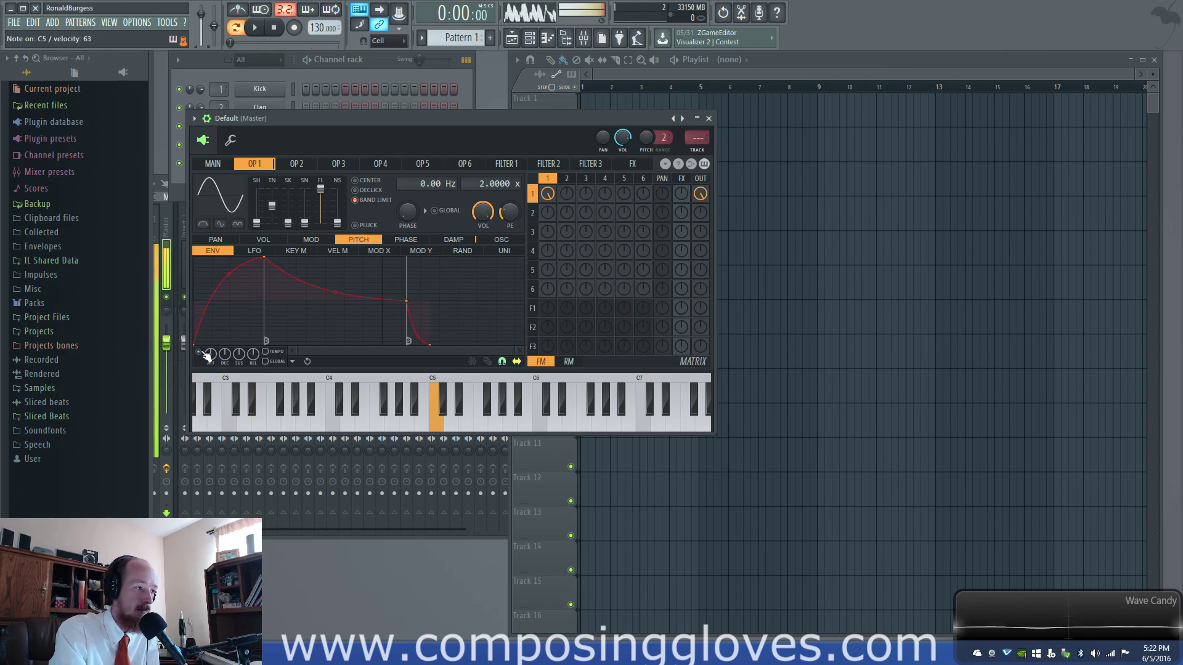
Remove the decay and release points from operator 1's pitch envelope and flatten the remaining two points at centre level.
{"action": "left_click", "coordinate": [488, 362]}
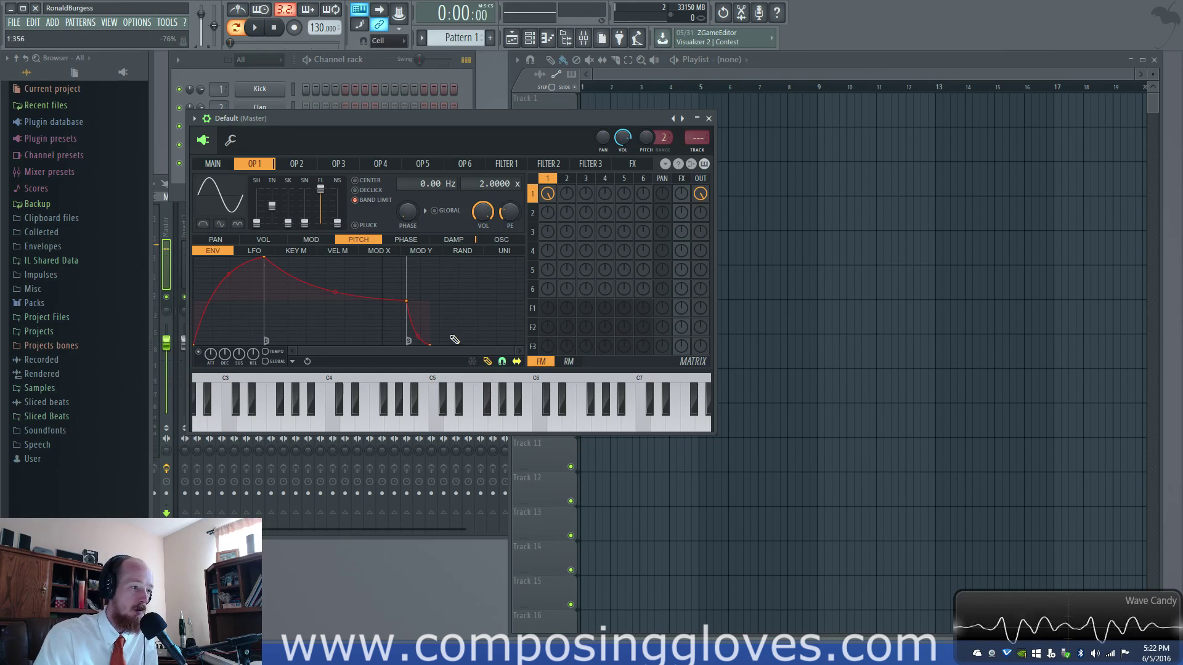
{"action": "right_click", "coordinate": [428, 335]}
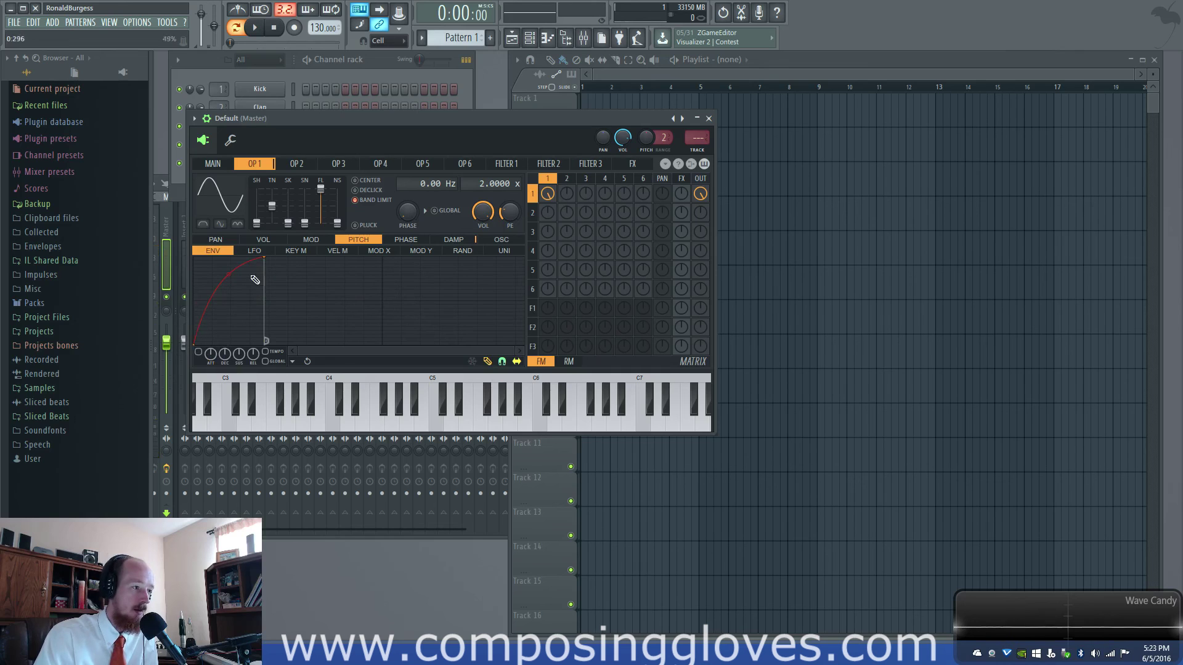
{"action": "left_click", "coordinate": [488, 362]}
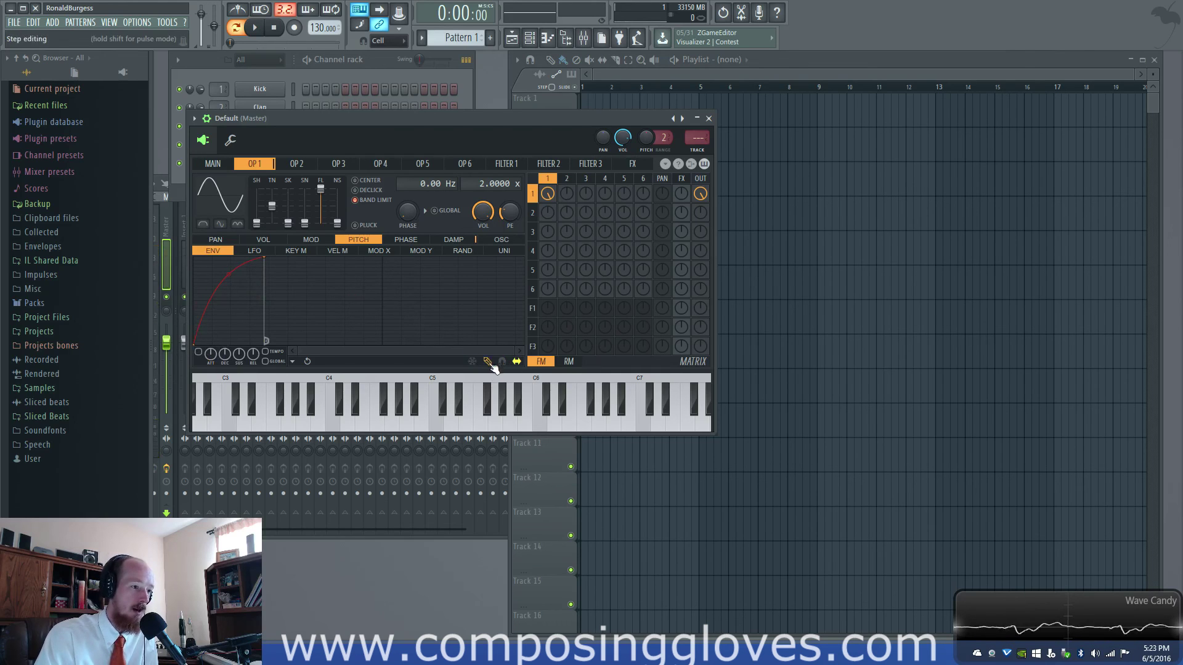
{"action": "left_click_drag", "start_coordinate": [264, 259], "coordinate": [264, 302]}
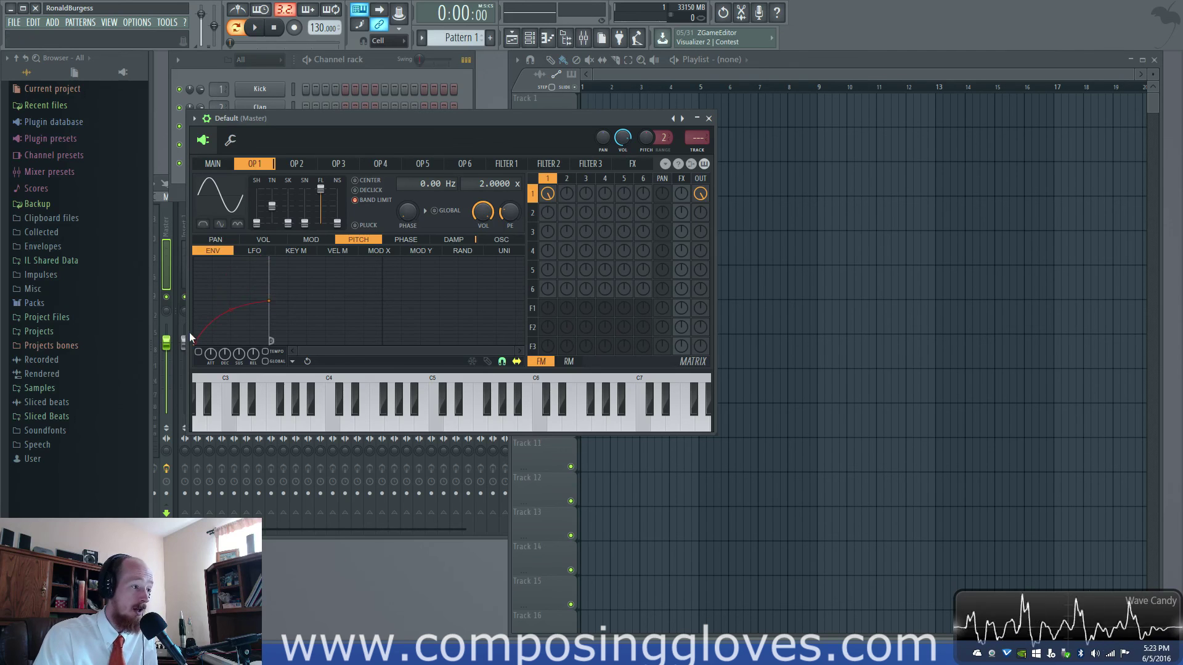
{"action": "left_click_drag", "start_coordinate": [195, 343], "coordinate": [195, 260]}
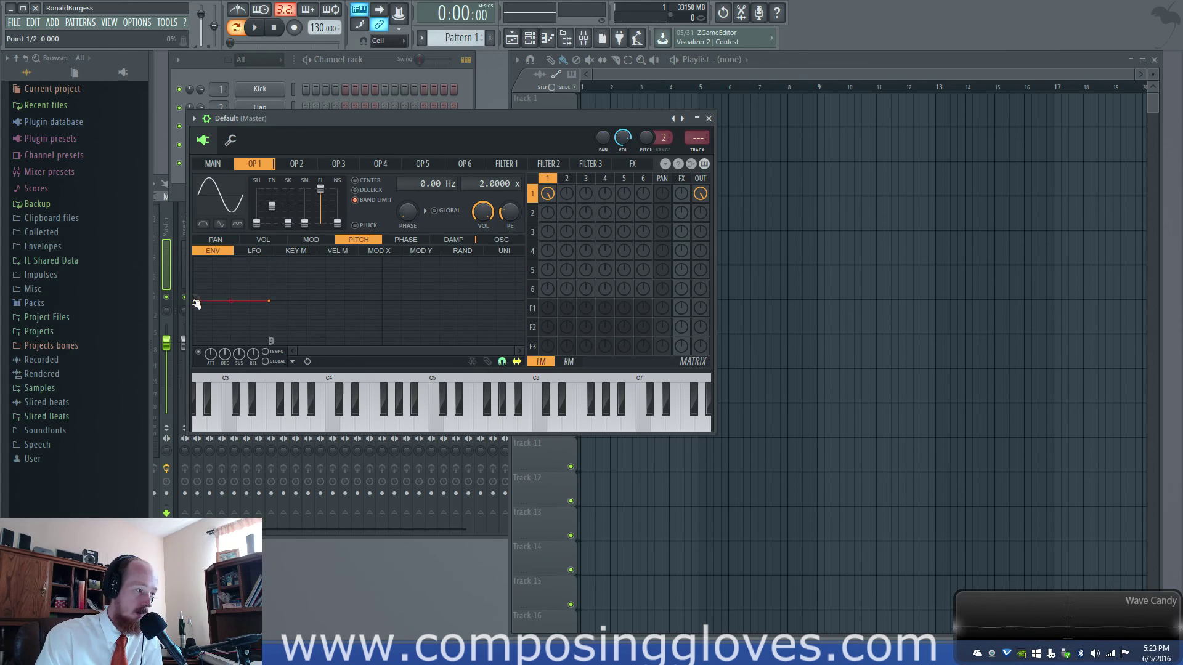
Make the pitch envelope a short rise by moving its end point earlier and up to about 42%, and soften the curve.
{"action": "left_click_drag", "start_coordinate": [270, 301], "coordinate": [228, 270]}
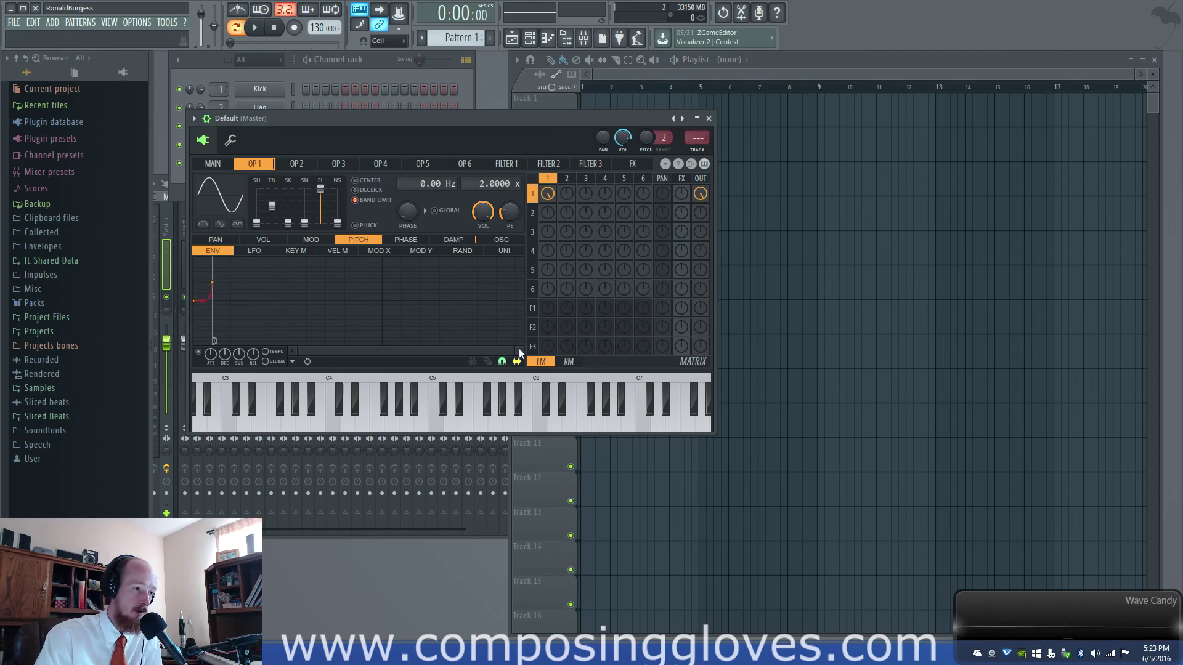
{"action": "left_click_drag", "start_coordinate": [513, 352], "coordinate": [349, 352]}
{"action": "left_click_drag", "start_coordinate": [504, 213], "coordinate": [504, 200]}
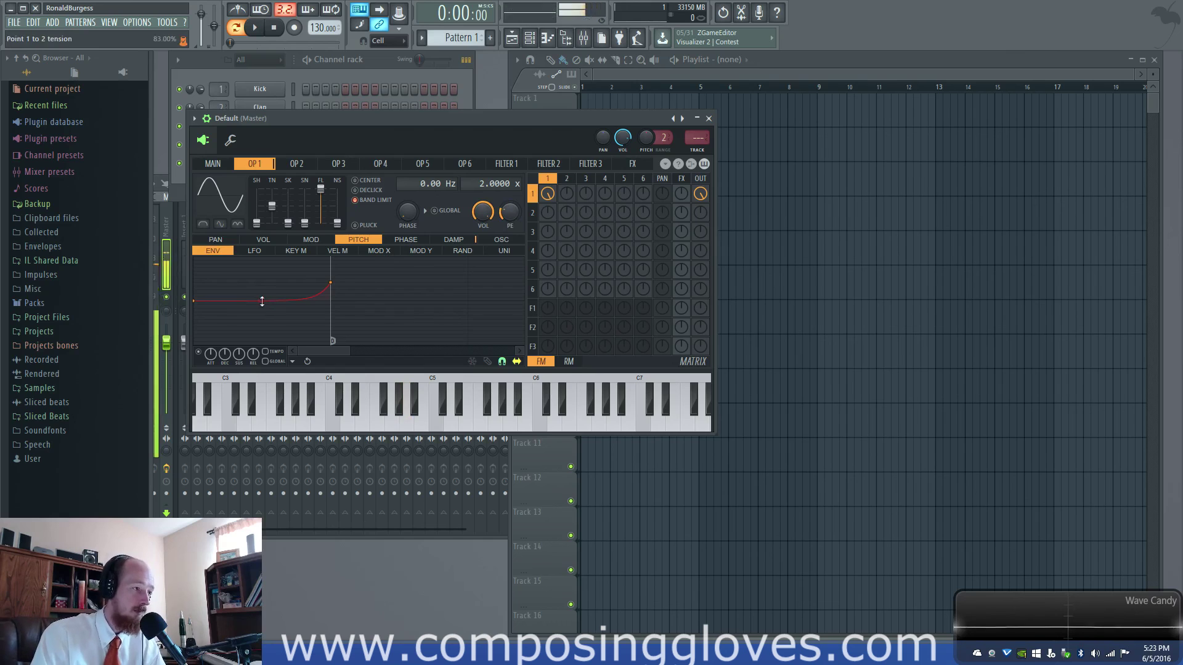
{"action": "mouse_move", "coordinate": [261, 302]}
{"action": "left_mouse_down"}
{"action": "mouse_move", "coordinate": [261, 282]}
{"action": "mouse_move", "coordinate": [262, 308]}
{"action": "left_mouse_up"}
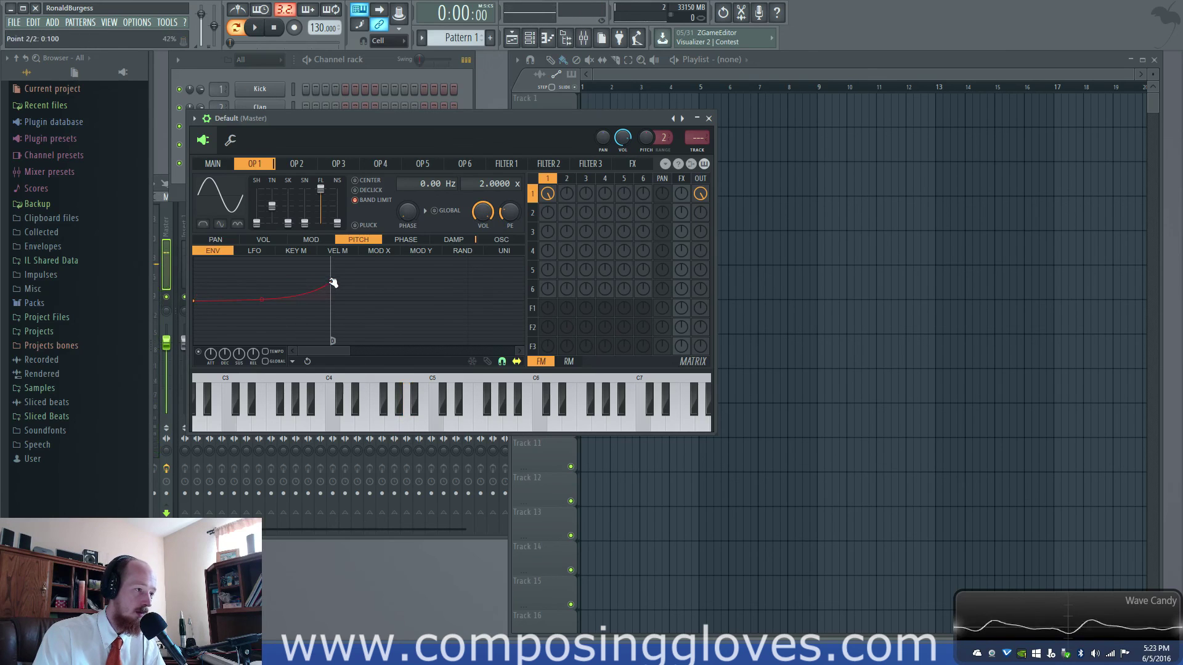
Lower the pitch envelope's end point almost to the minimum and set the curve tension to about 37% for a quick initial drop.
{"action": "left_click_drag", "start_coordinate": [331, 282], "coordinate": [331, 338]}
{"action": "left_click", "coordinate": [260, 302]}
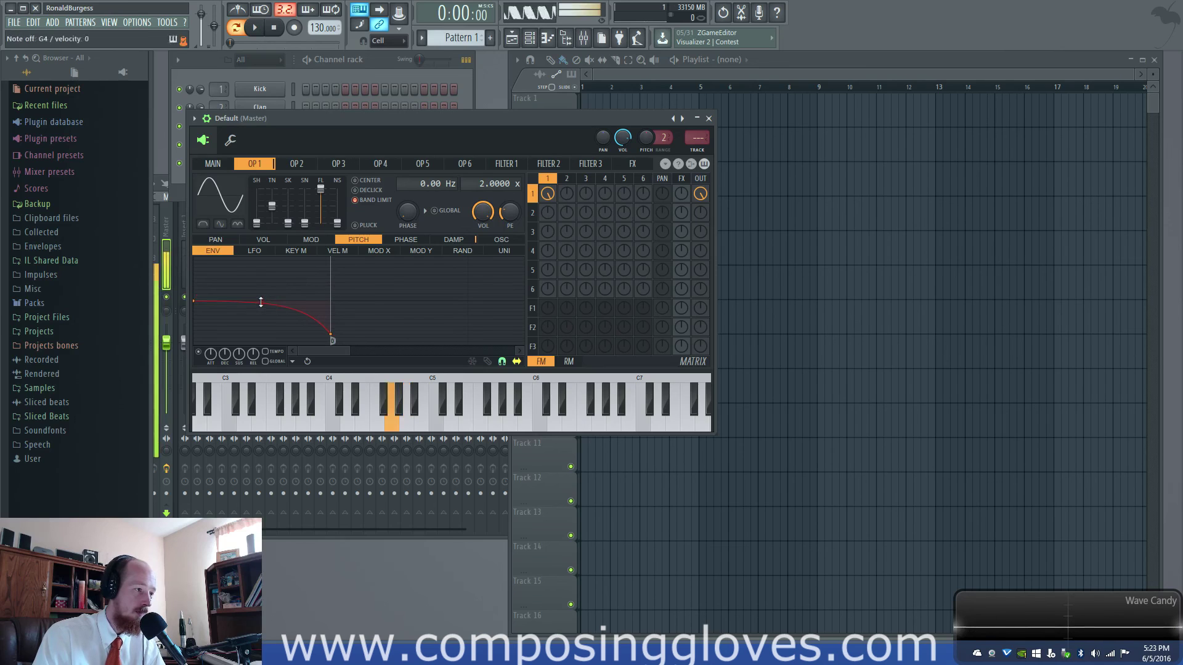
{"action": "left_click_drag", "start_coordinate": [261, 302], "coordinate": [262, 332]}
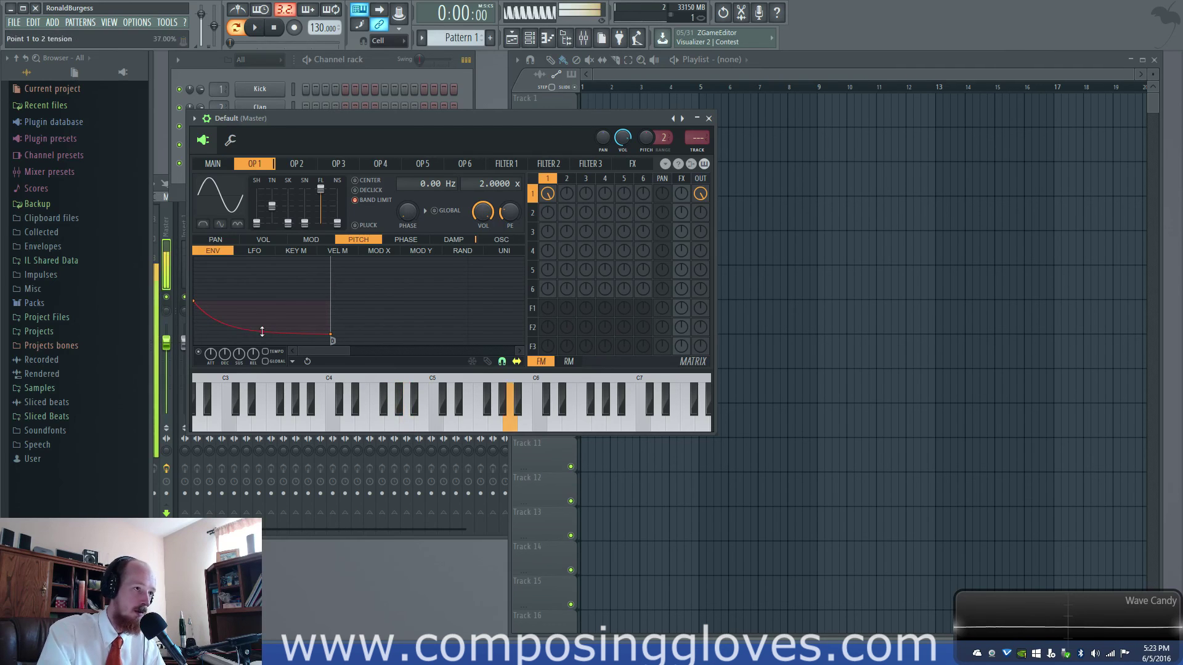
Set Sytrus's draft oversampling to 8x and return to operator 1's pitch envelope.
{"action": "left_click", "coordinate": [215, 164]}
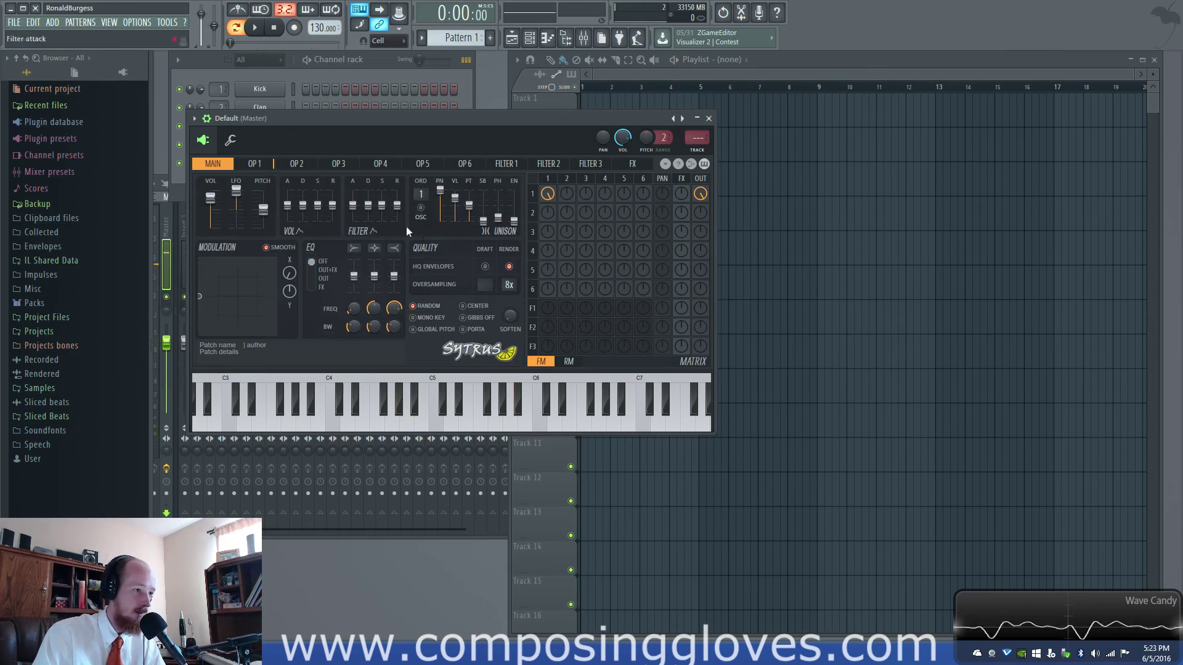
{"action": "left_click", "coordinate": [255, 164]}
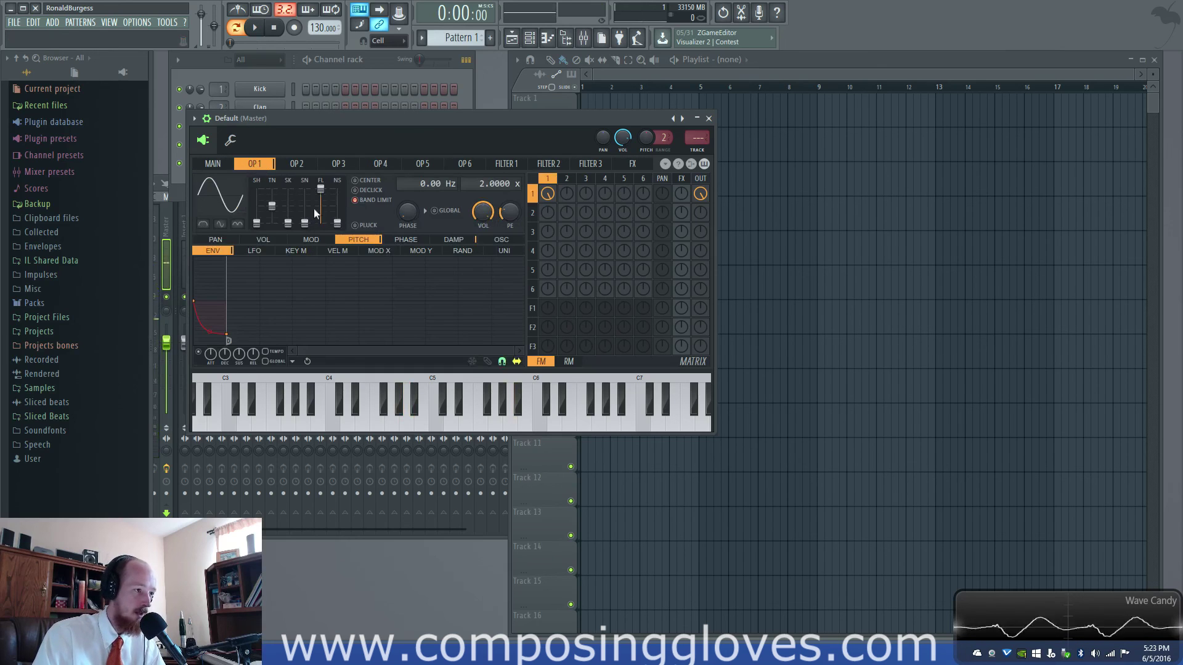
{"action": "left_click", "coordinate": [214, 164]}
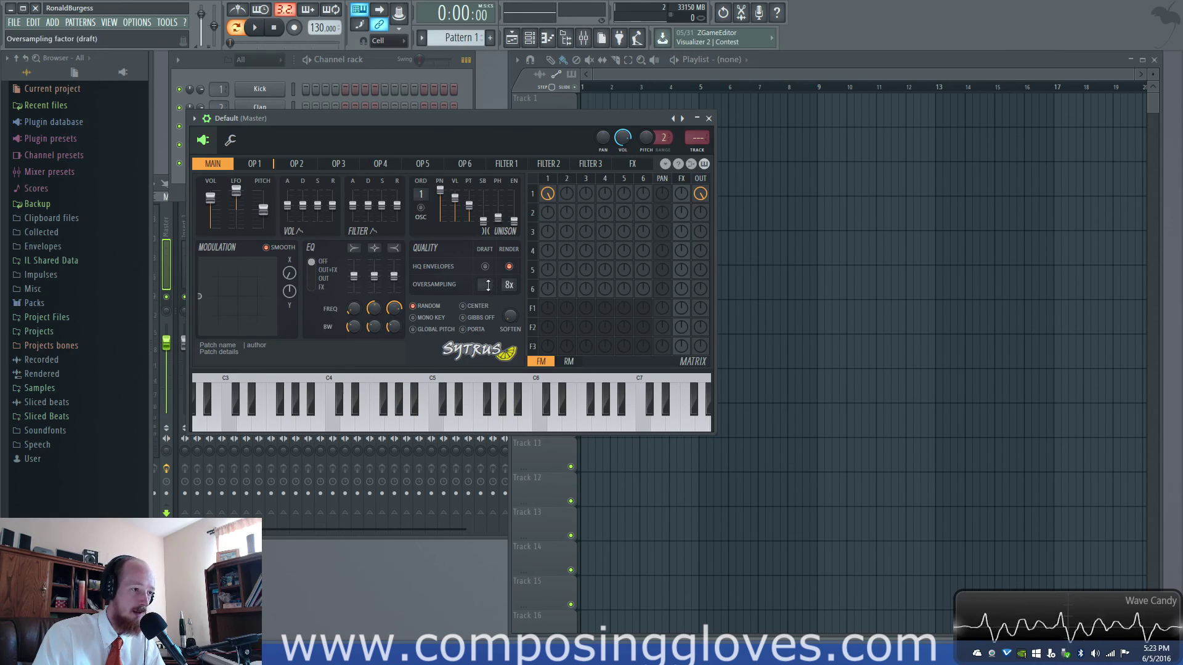
{"action": "left_click", "coordinate": [255, 164]}
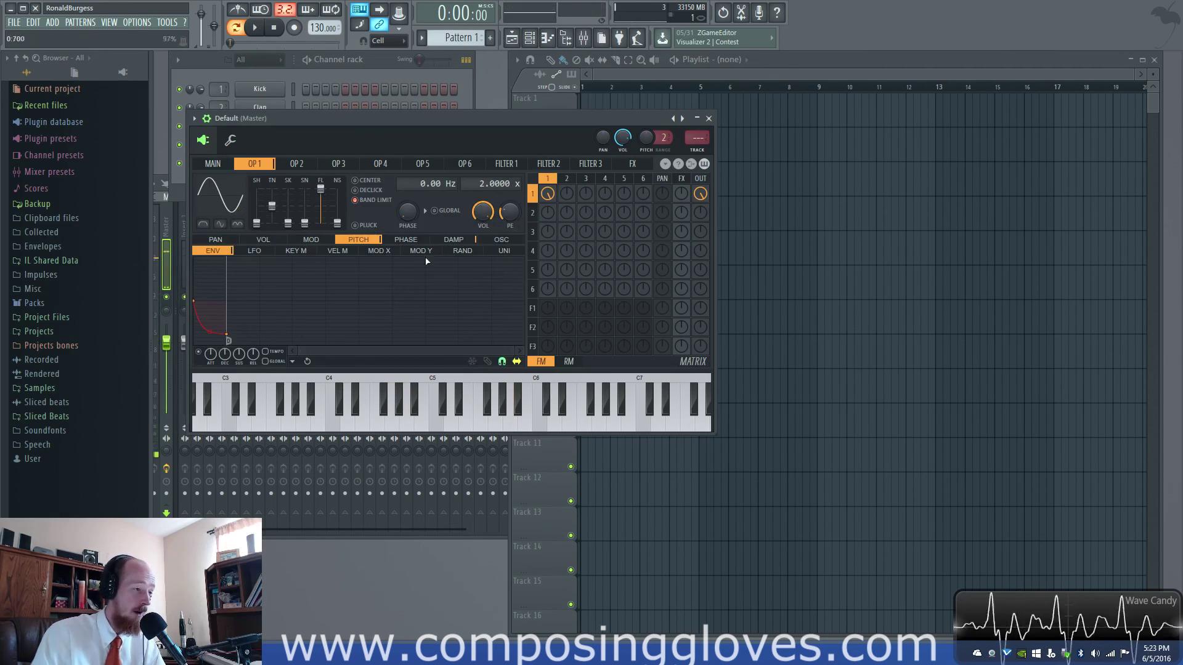
{"action": "left_click", "coordinate": [218, 164]}
{"action": "left_click_drag", "start_coordinate": [484, 286], "coordinate": [484, 279]}
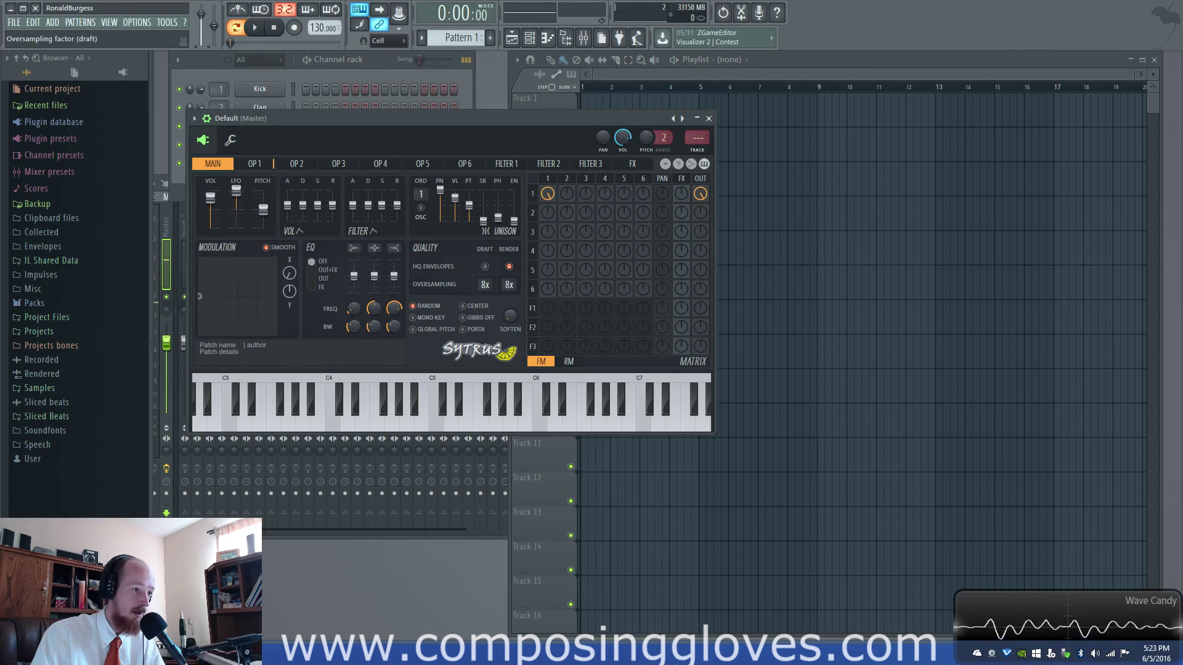
{"action": "left_click", "coordinate": [263, 168]}
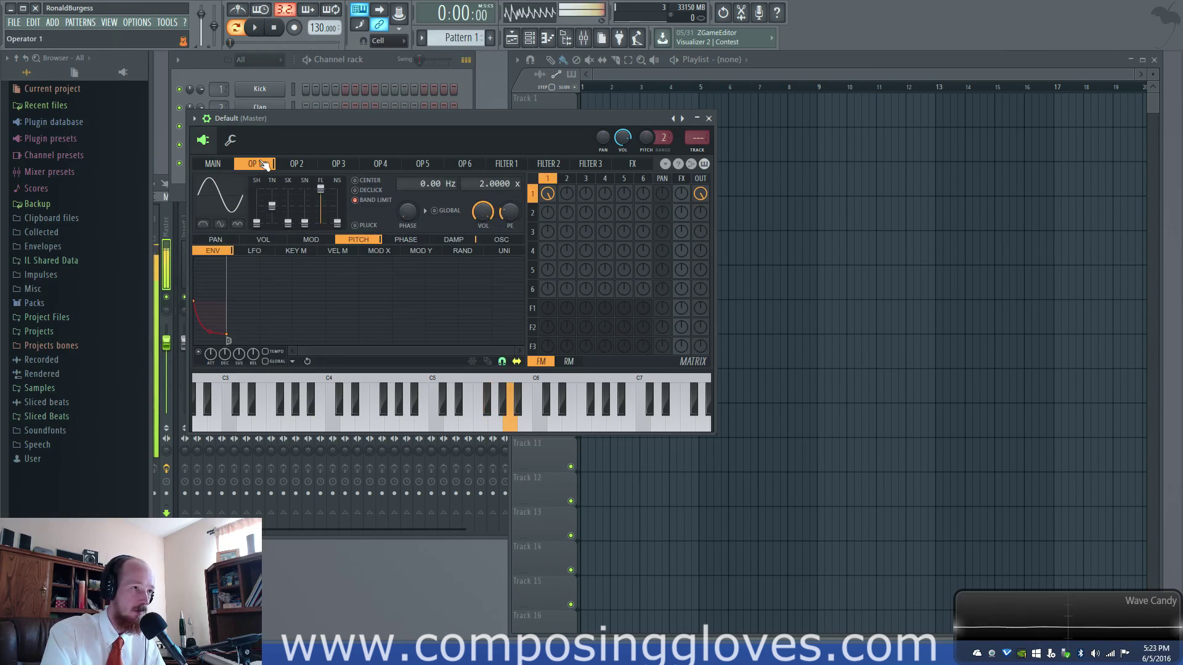
Compare operator 2 with operator 1 and turn off operator 1's pitch envelope.
{"action": "left_click", "coordinate": [300, 164]}
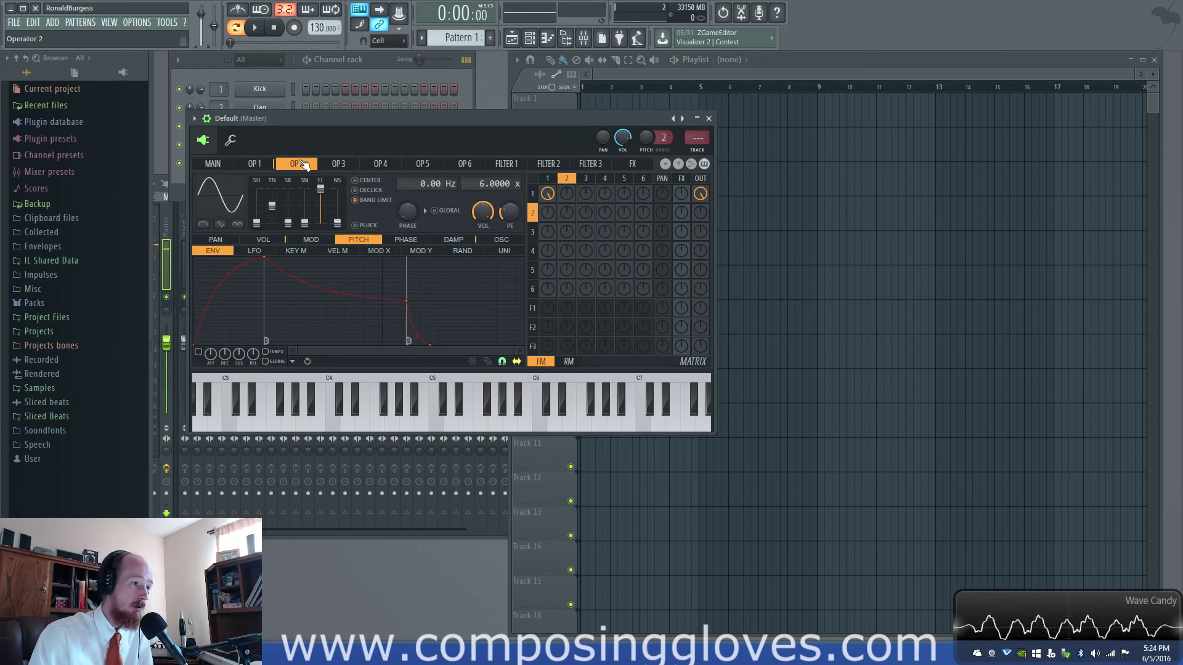
{"action": "left_click", "coordinate": [255, 164]}
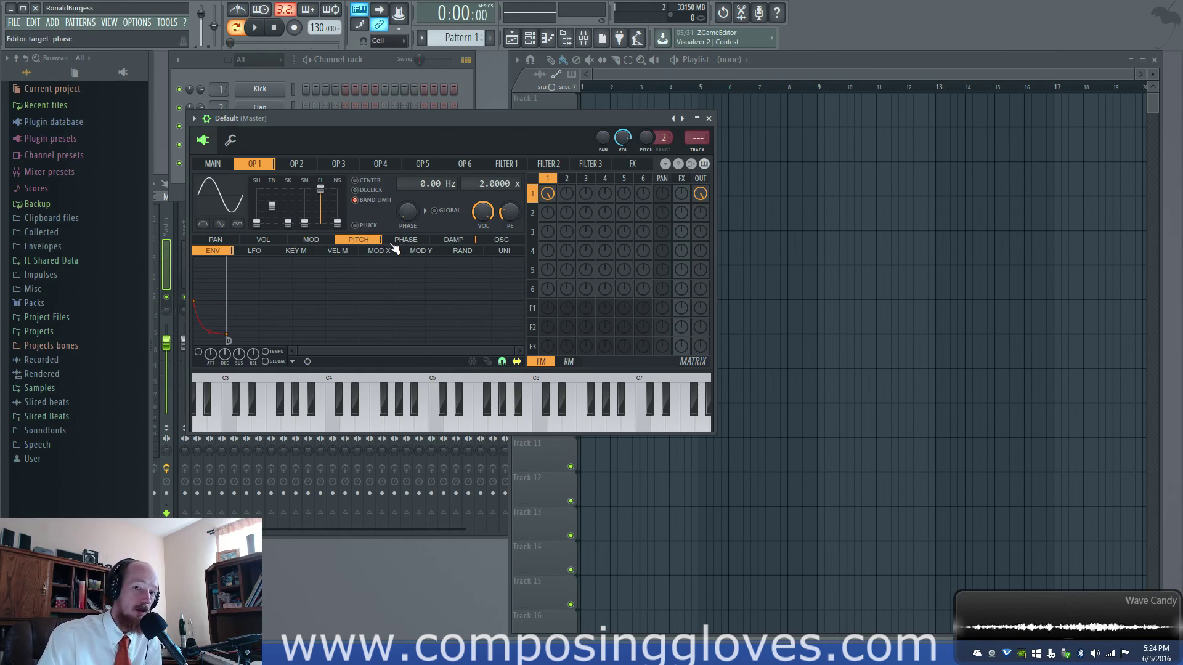
{"action": "left_click", "coordinate": [317, 240]}
{"action": "left_click", "coordinate": [343, 243]}
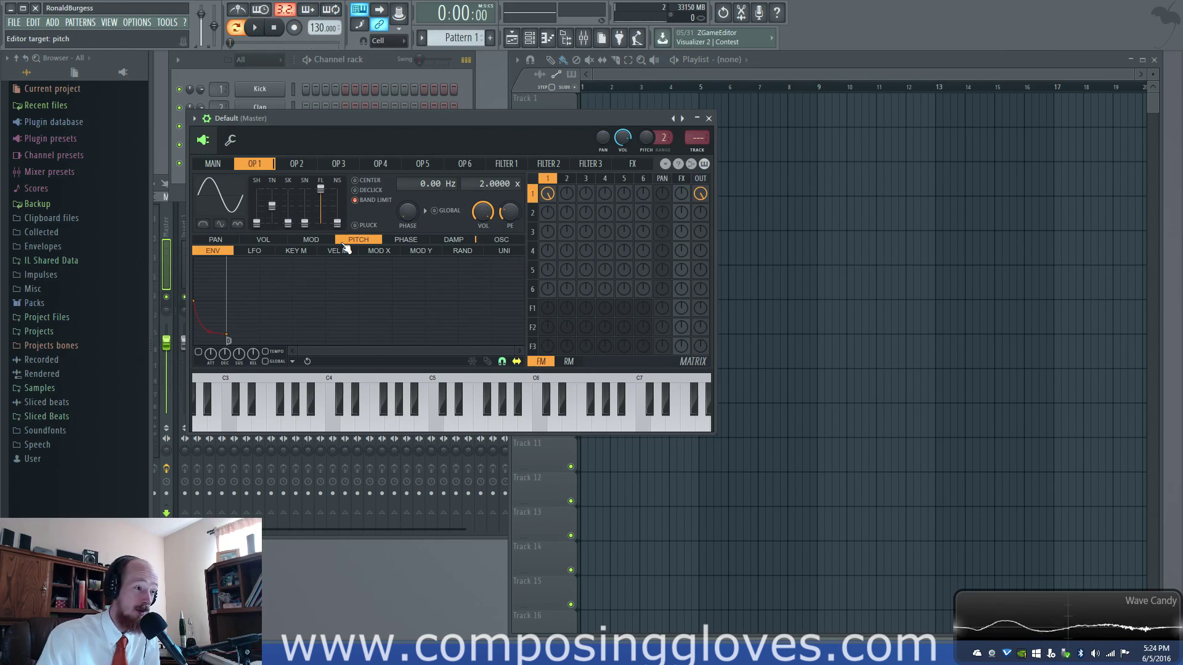
Show operator 1's phase target and clear the operator's self-modulation in the matrix.
{"action": "left_click", "coordinate": [401, 242]}
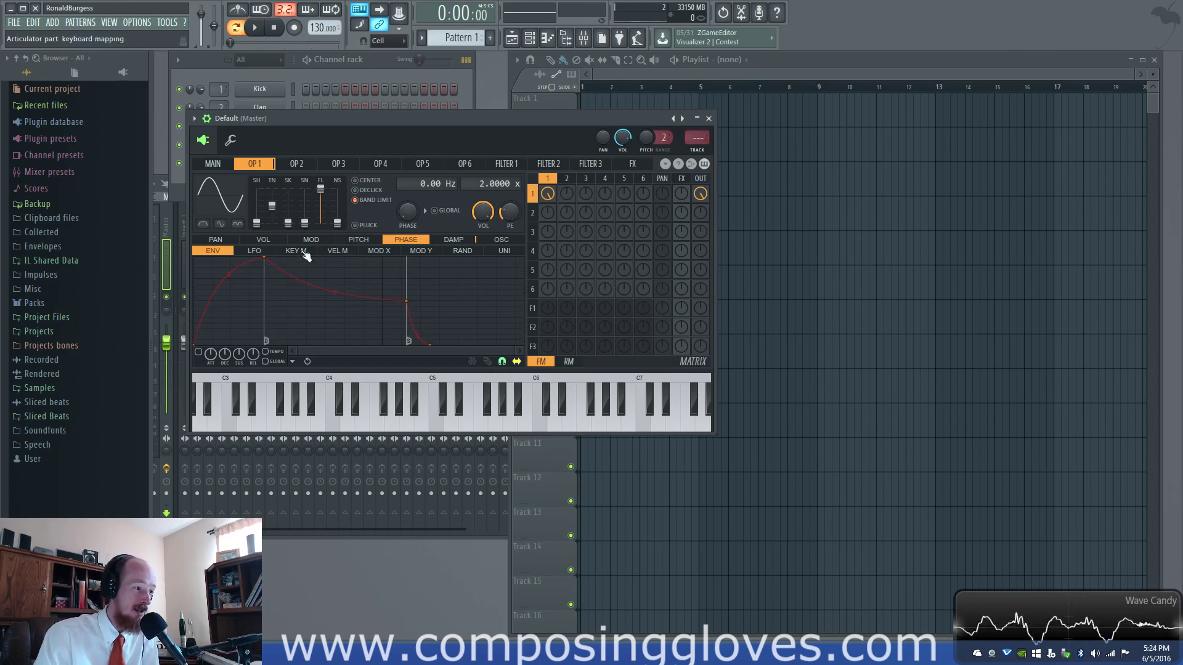
{"action": "left_click", "coordinate": [295, 164]}
{"action": "left_click", "coordinate": [255, 164]}
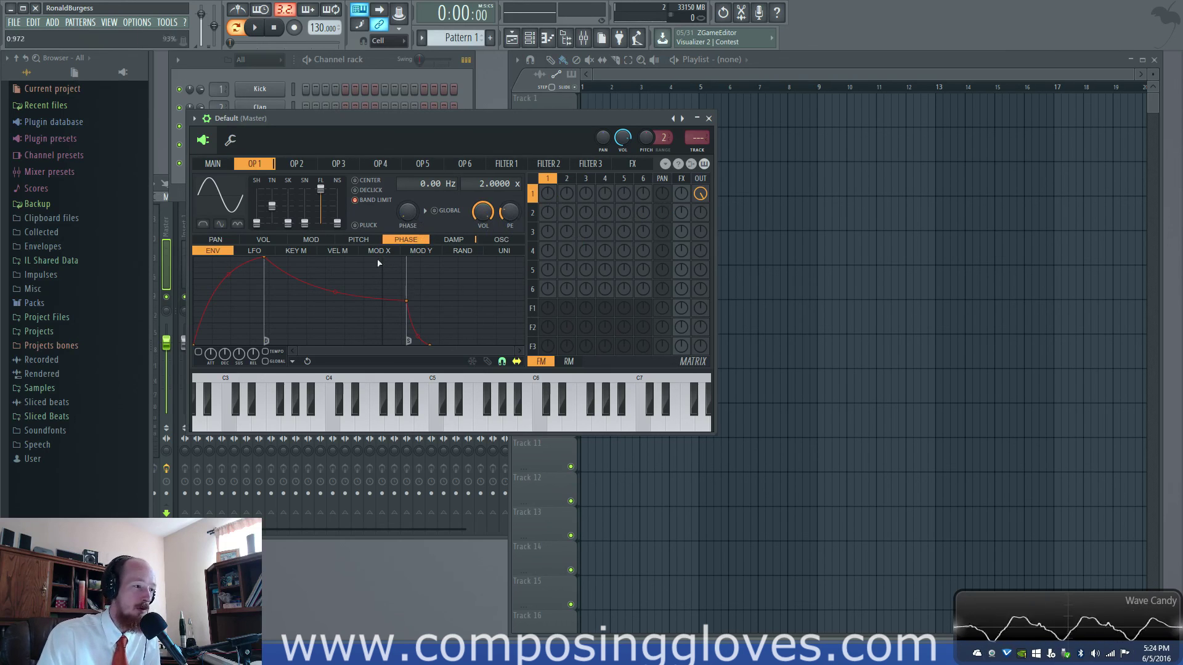
Show the LFO of operator 1's phase target and raise its level envelope points to 100%.
{"action": "left_click", "coordinate": [254, 251]}
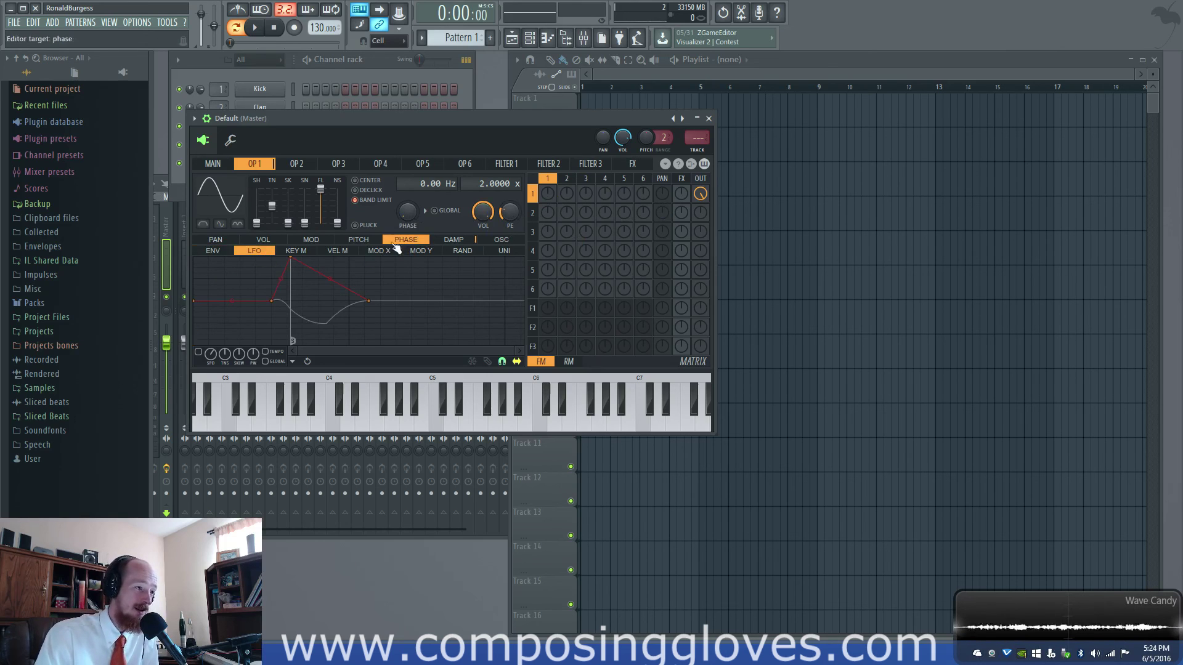
{"action": "left_click_drag", "start_coordinate": [274, 302], "coordinate": [160, 256]}
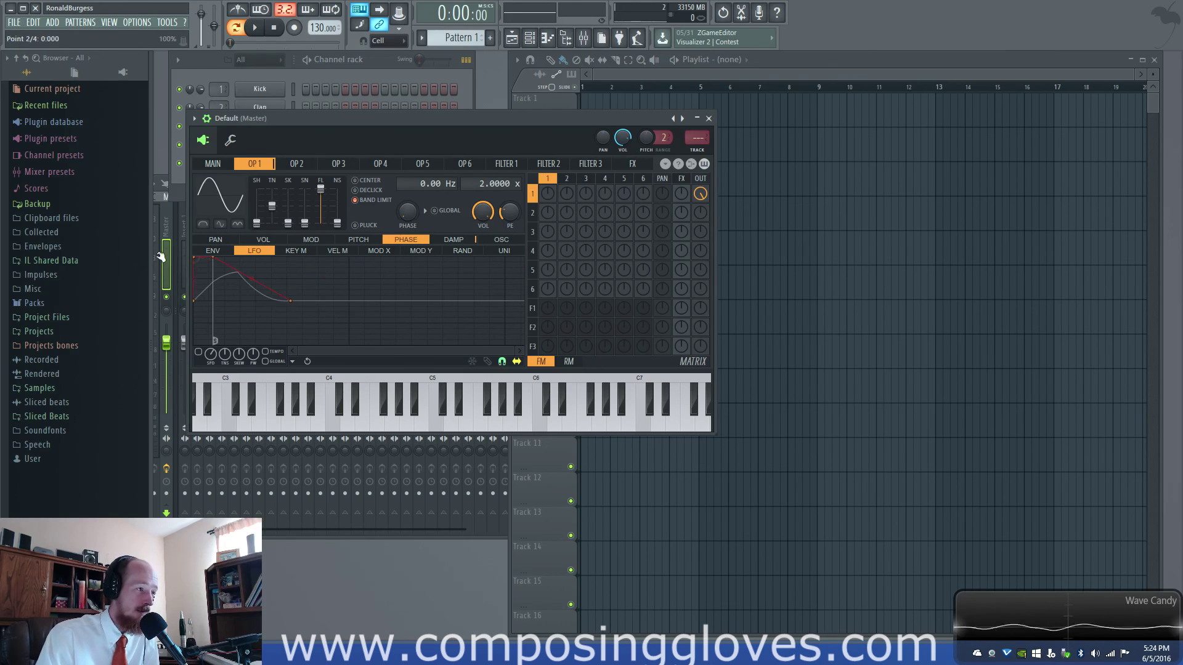
{"action": "left_click_drag", "start_coordinate": [292, 300], "coordinate": [318, 237]}
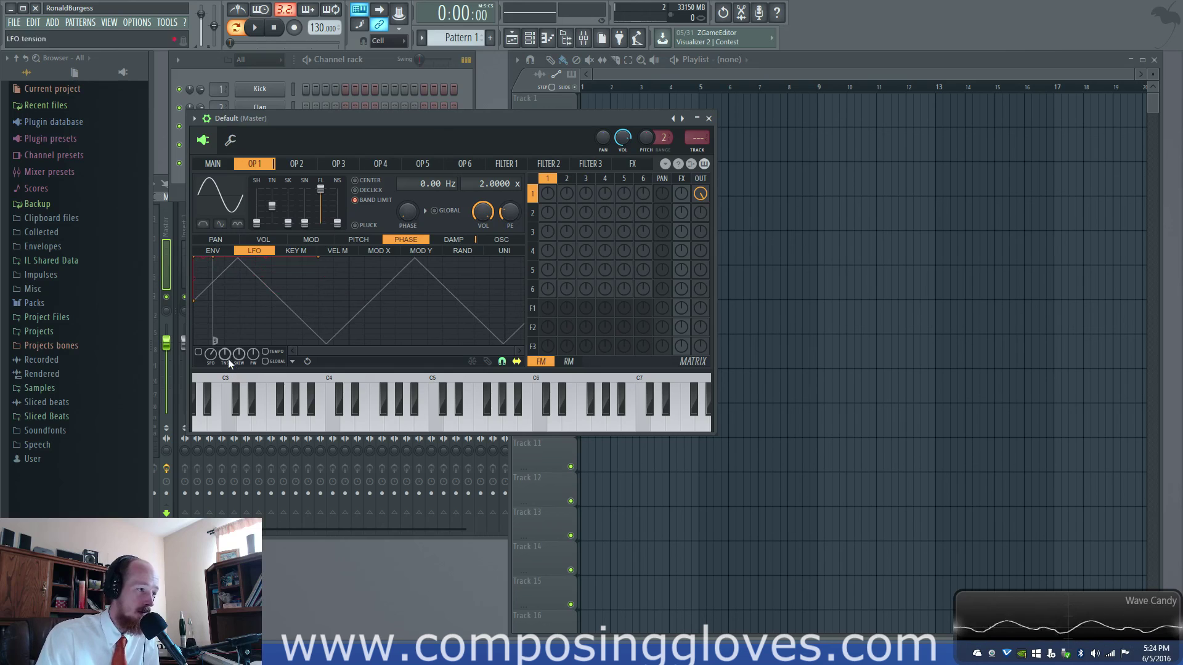
Delete the extra points from the phase LFO's level envelope, keeping only the starting point.
{"action": "right_click", "coordinate": [215, 260]}
{"action": "left_click", "coordinate": [249, 275]}
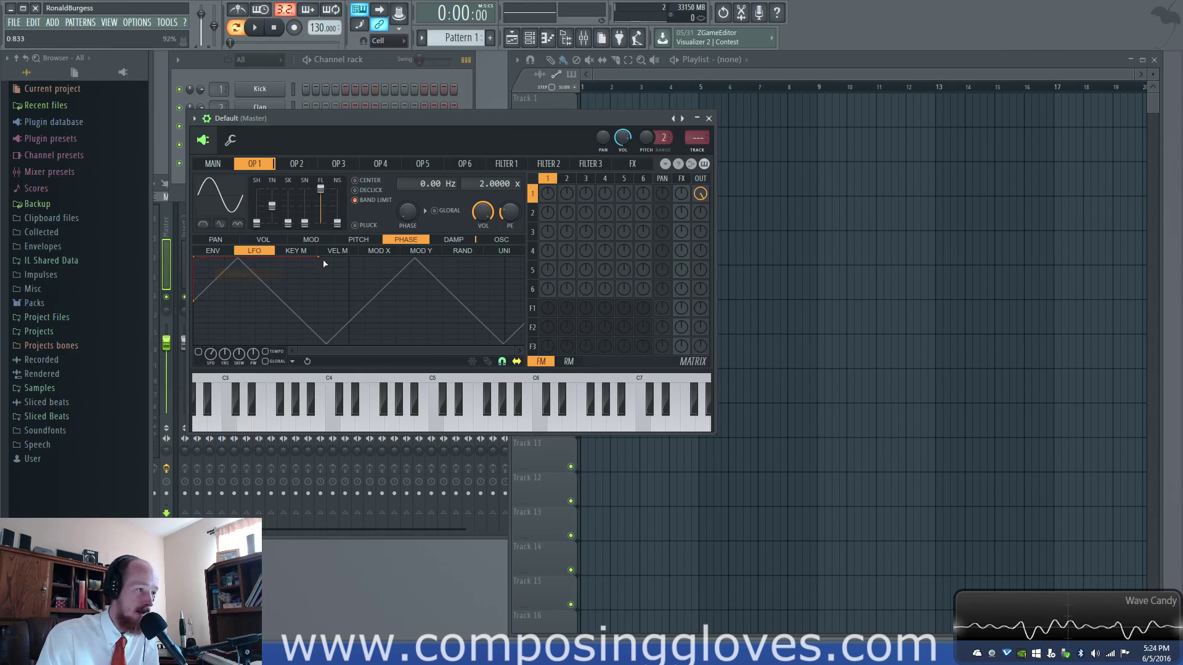
{"action": "right_click", "coordinate": [320, 259]}
{"action": "left_click", "coordinate": [357, 275]}
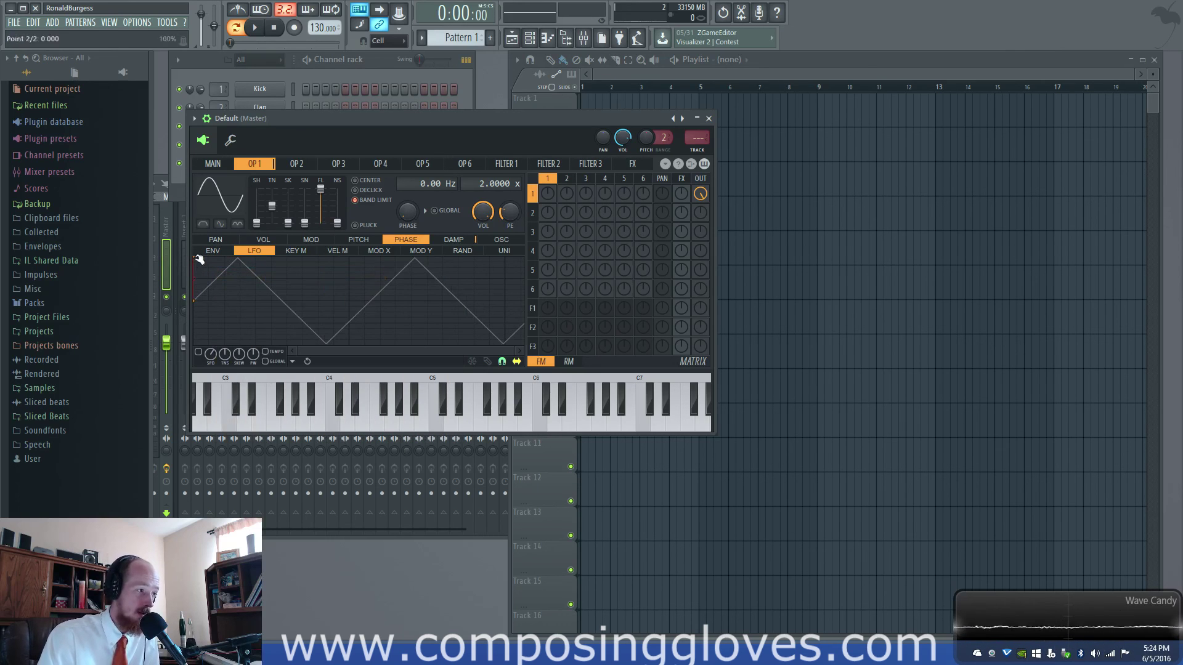
{"action": "right_click", "coordinate": [195, 301]}
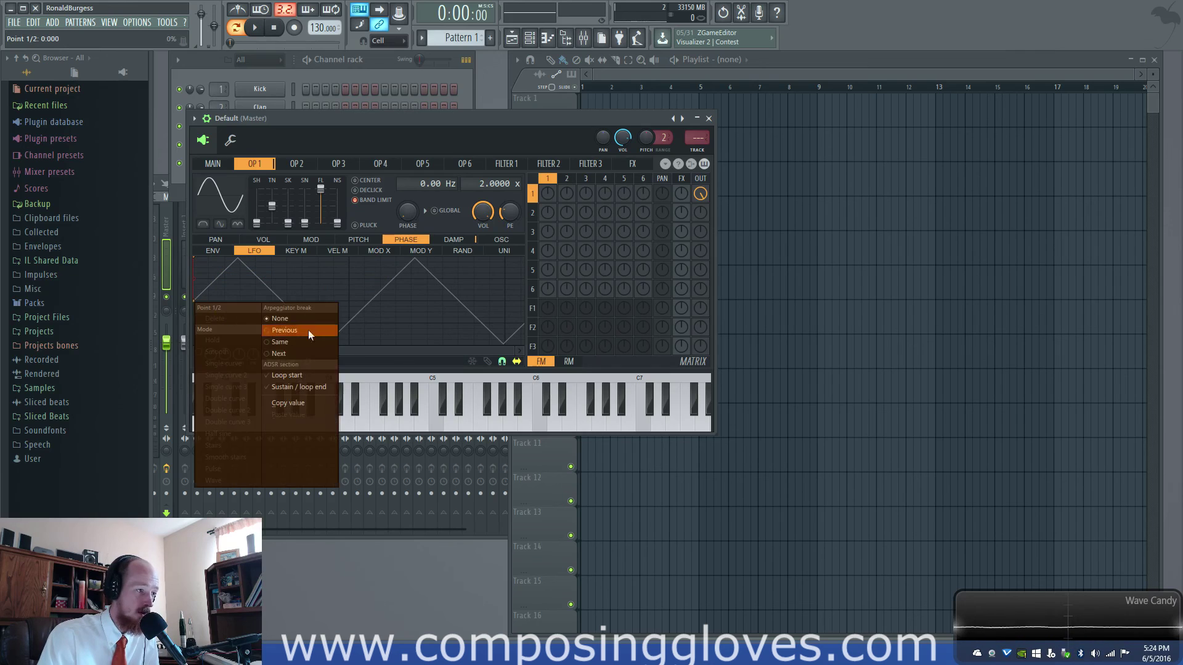
{"action": "left_click", "coordinate": [193, 275]}
{"action": "right_click", "coordinate": [194, 257]}
{"action": "left_click", "coordinate": [244, 273]}
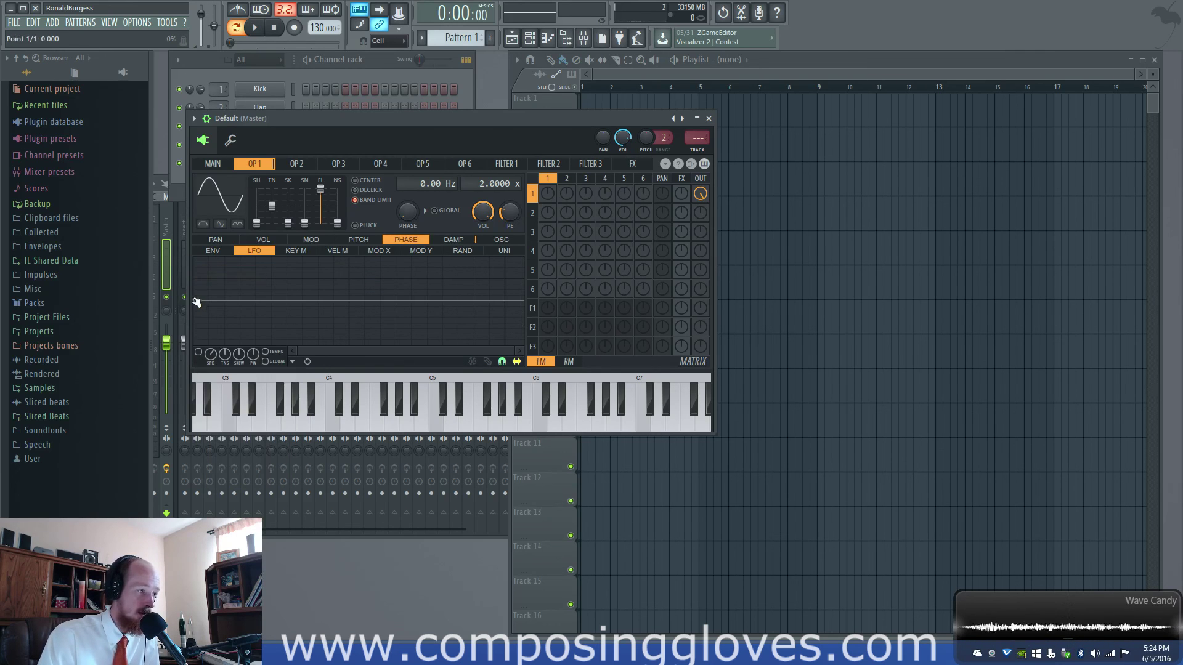
Enable operator 1's phase LFO at full level and increase its speed.
{"action": "key", "text": "ctrl+z"}
{"action": "mouse_move", "coordinate": [207, 358]}
{"action": "left_mouse_down"}
{"action": "mouse_move", "coordinate": [207, 317]}
{"action": "mouse_move", "coordinate": [212, 377]}
{"action": "left_mouse_up"}
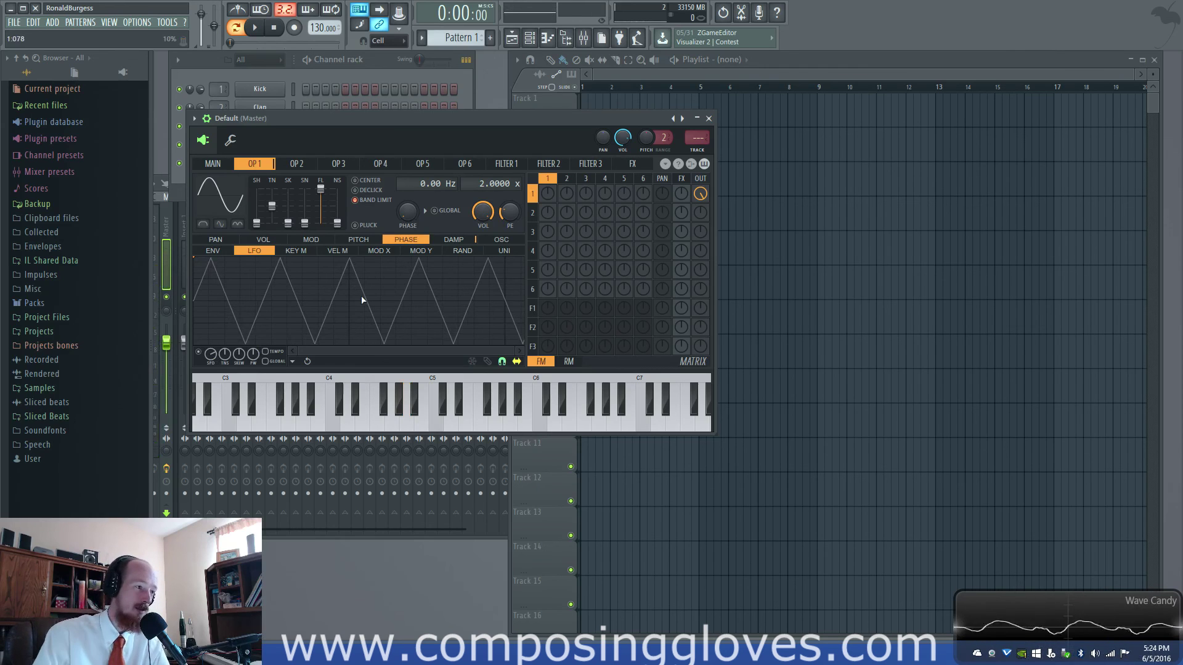
{"action": "left_click_drag", "start_coordinate": [238, 356], "coordinate": [238, 351]}
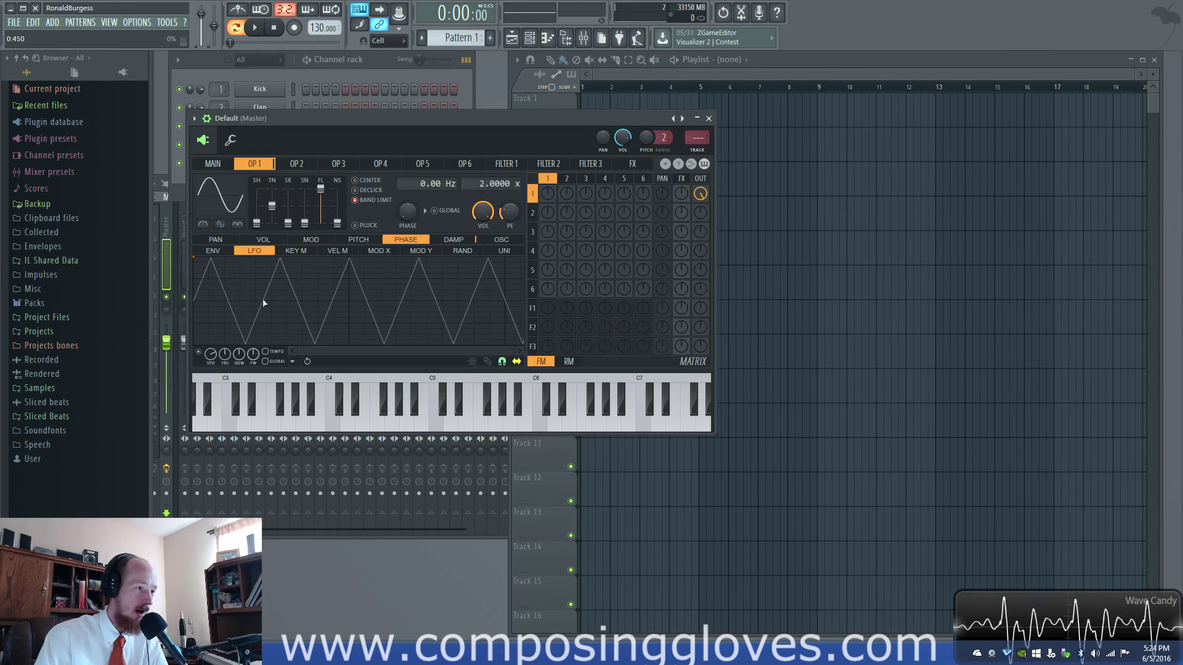
Add a second 100% point to the phase LFO's level envelope and extend the envelope further in time.
{"action": "left_click_drag", "start_coordinate": [262, 303], "coordinate": [266, 242]}
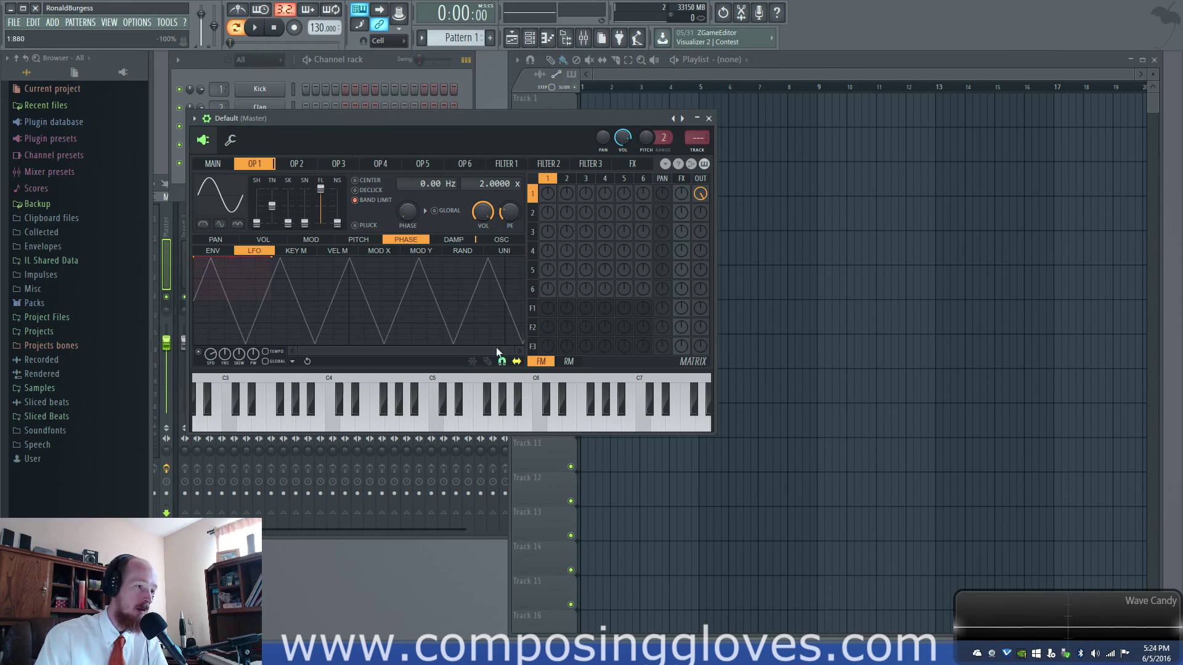
{"action": "right_click", "coordinate": [272, 259]}
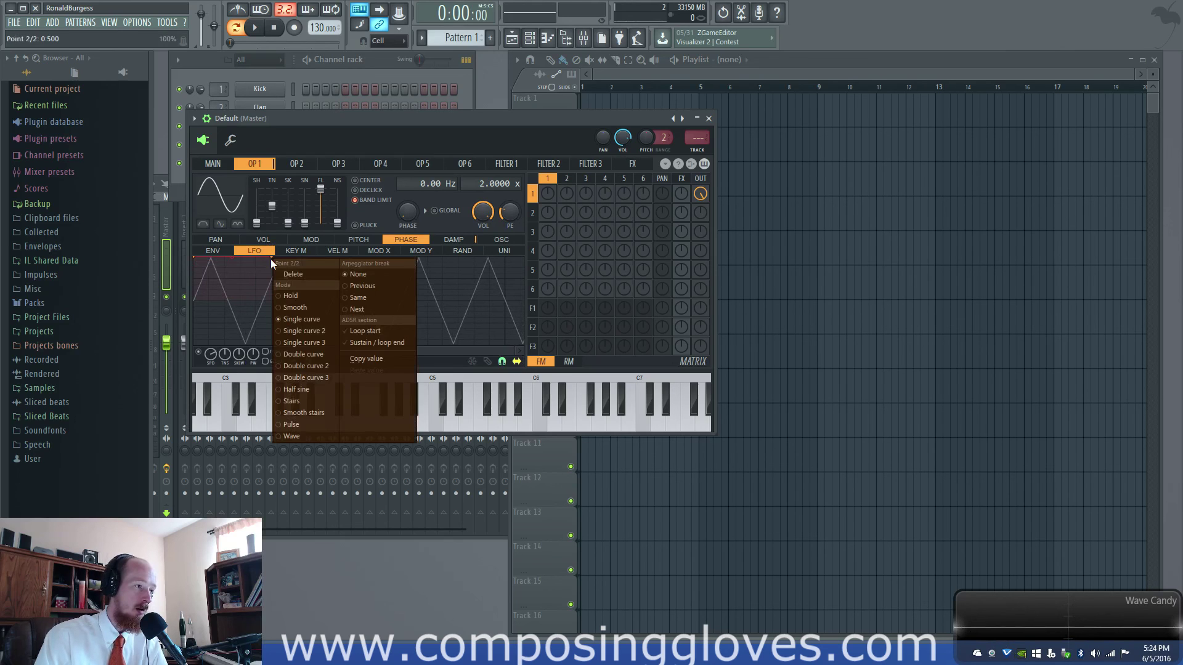
{"action": "left_click", "coordinate": [318, 308]}
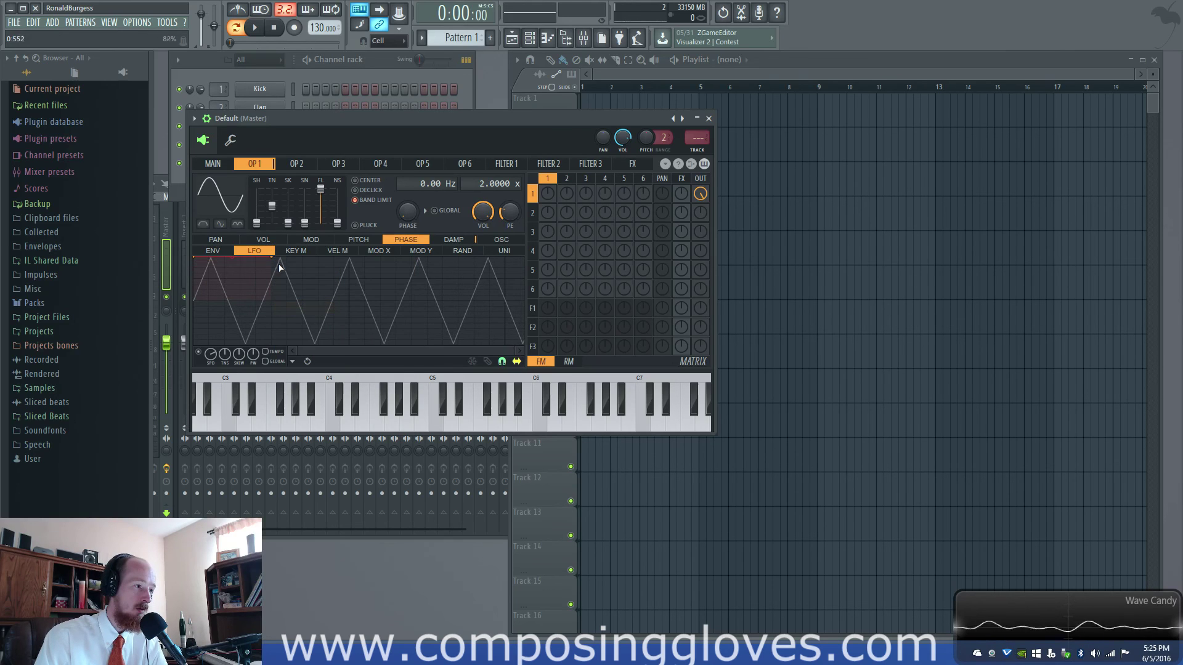
{"action": "left_click_drag", "start_coordinate": [275, 258], "coordinate": [436, 242]}
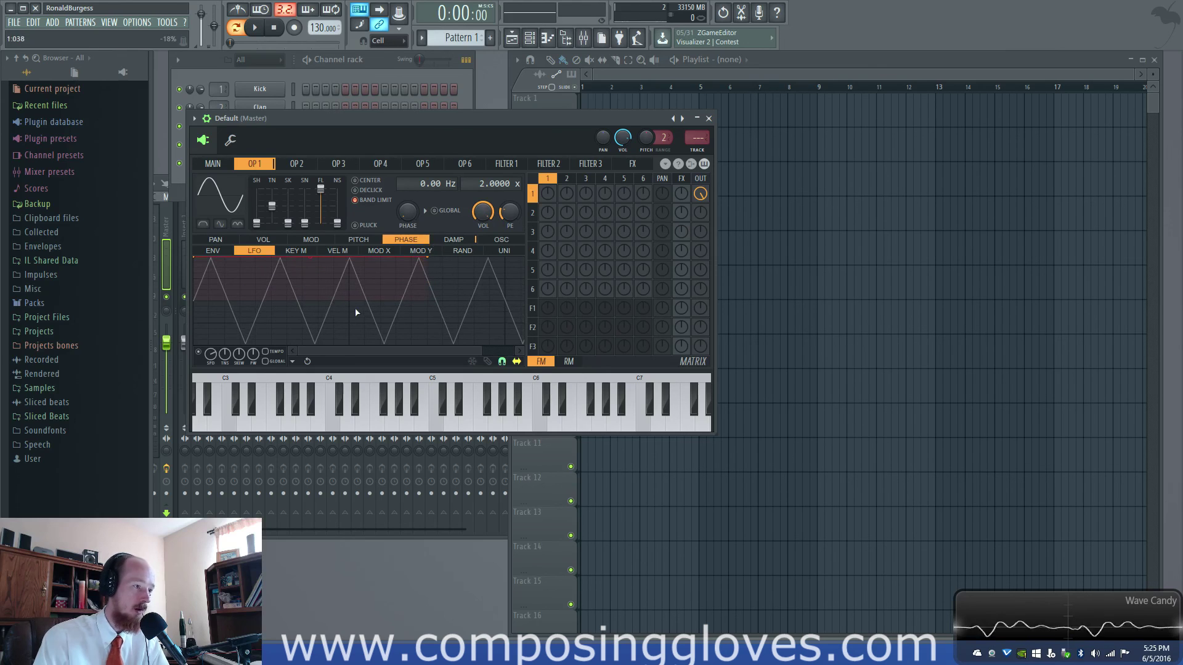
Play test notes while rounding the phase LFO's waveform with tension and adjusting its skew, pulse width and speed.
{"action": "key", "text": "n"}
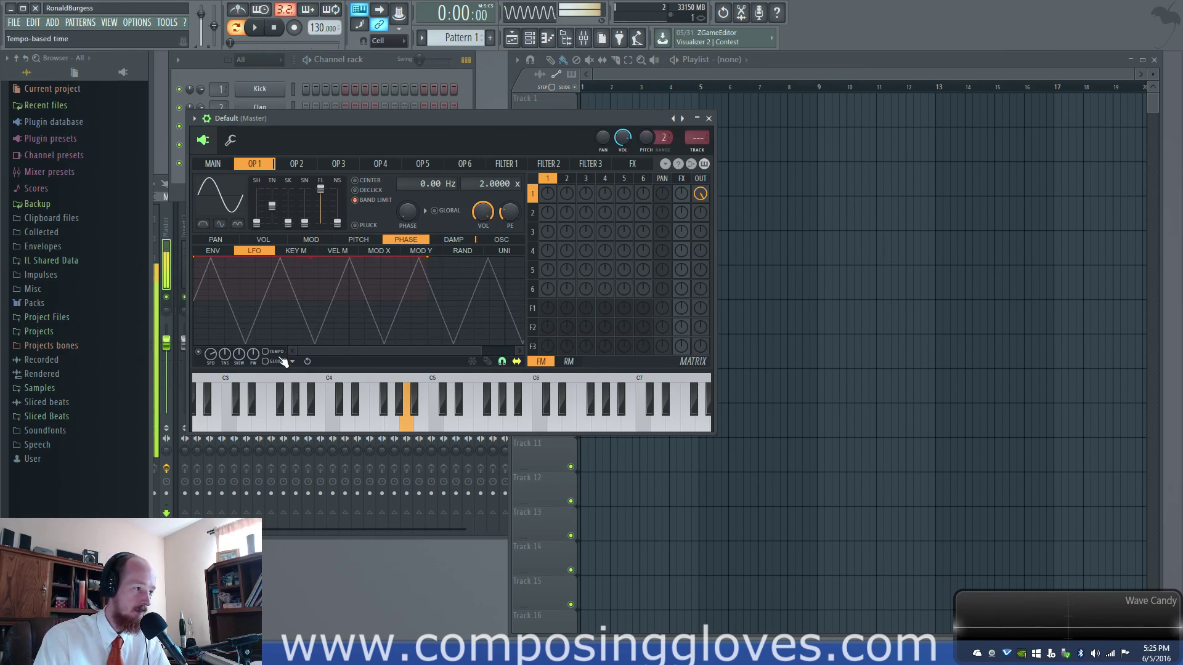
{"action": "key", "text": "b"}
{"action": "left_click_drag", "start_coordinate": [225, 357], "coordinate": [225, 314]}
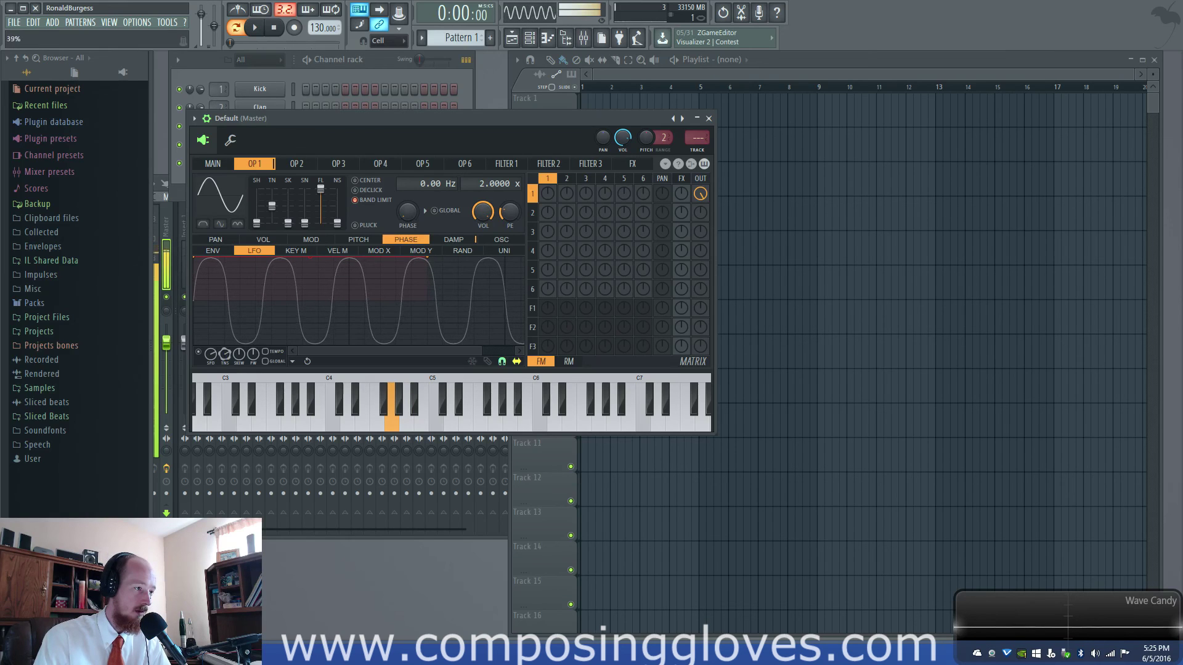
{"action": "left_click_drag", "start_coordinate": [239, 355], "coordinate": [213, 349]}
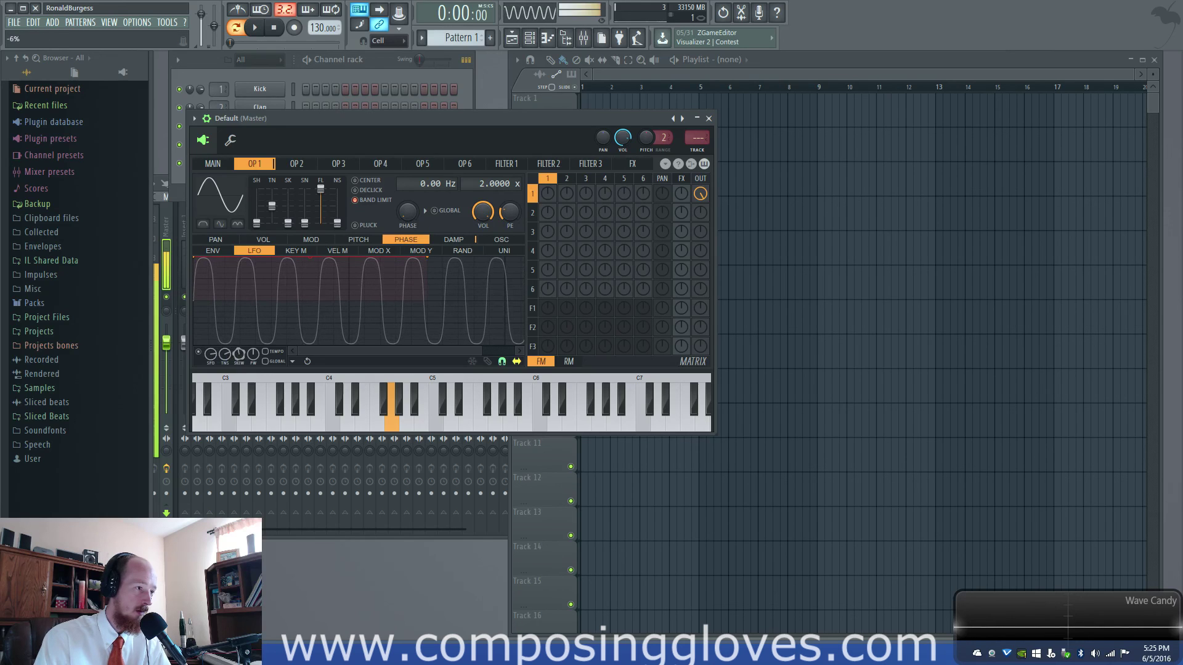
{"action": "mouse_move", "coordinate": [253, 354]}
{"action": "left_mouse_down"}
{"action": "mouse_move", "coordinate": [254, 342]}
{"action": "mouse_move", "coordinate": [253, 354]}
{"action": "mouse_move", "coordinate": [224, 354]}
{"action": "mouse_move", "coordinate": [238, 353]}
{"action": "left_mouse_up"}
{"action": "left_click_drag", "start_coordinate": [225, 354], "coordinate": [225, 363]}
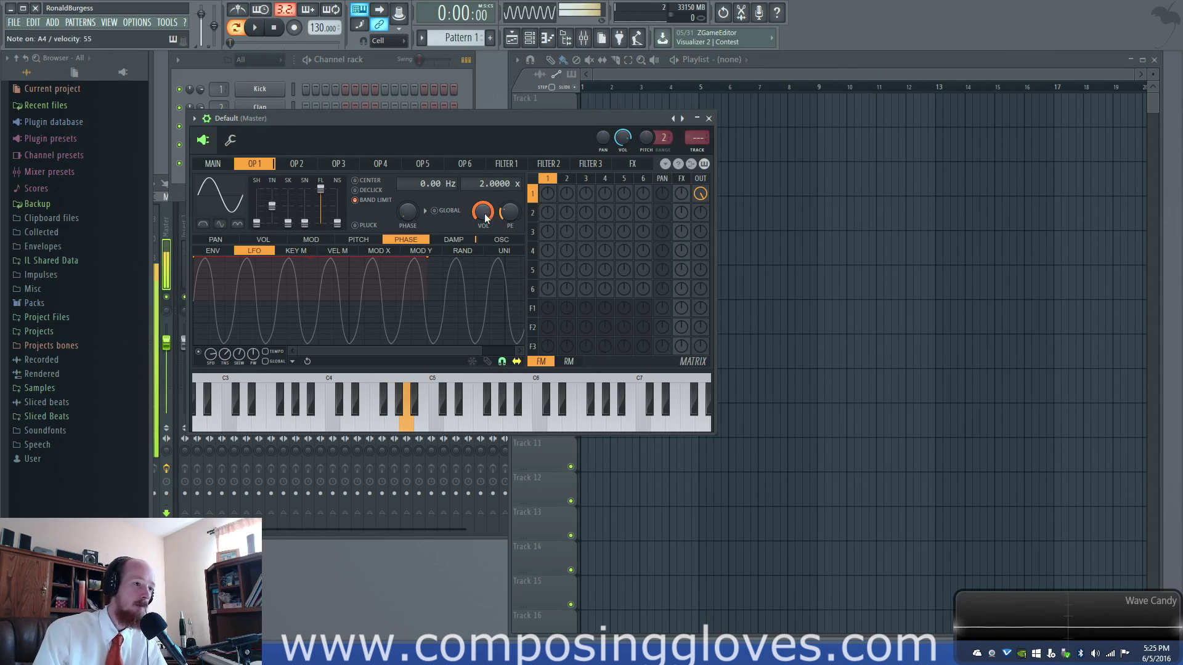
Shape operator 1's waveform into a sawtooth and delete the second point of the phase LFO's level envelope.
{"action": "left_click_drag", "start_coordinate": [256, 225], "coordinate": [256, 215]}
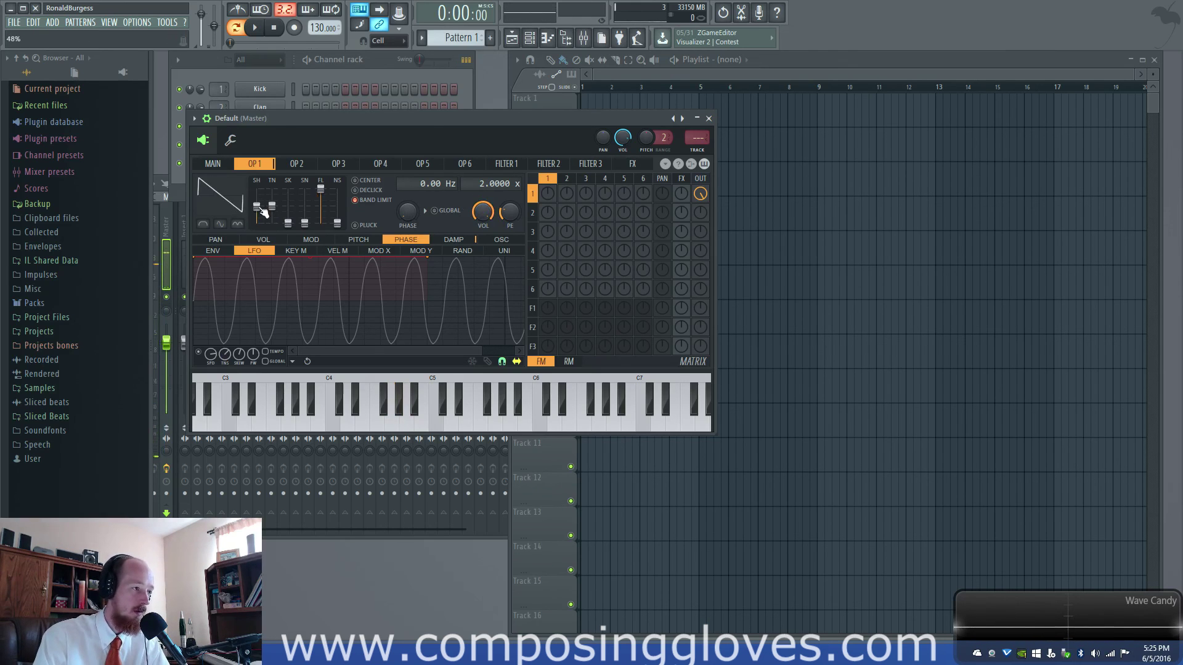
{"action": "right_click", "coordinate": [428, 258]}
{"action": "left_click", "coordinate": [454, 275]}
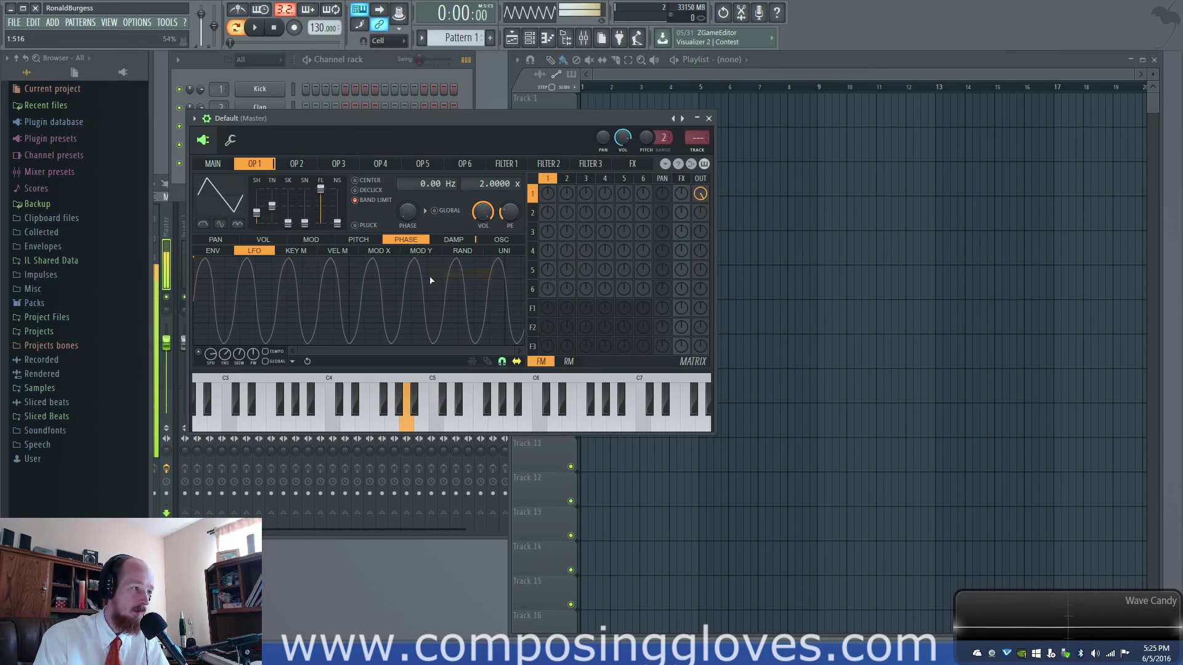
{"action": "left_click_drag", "start_coordinate": [257, 213], "coordinate": [261, 210]}
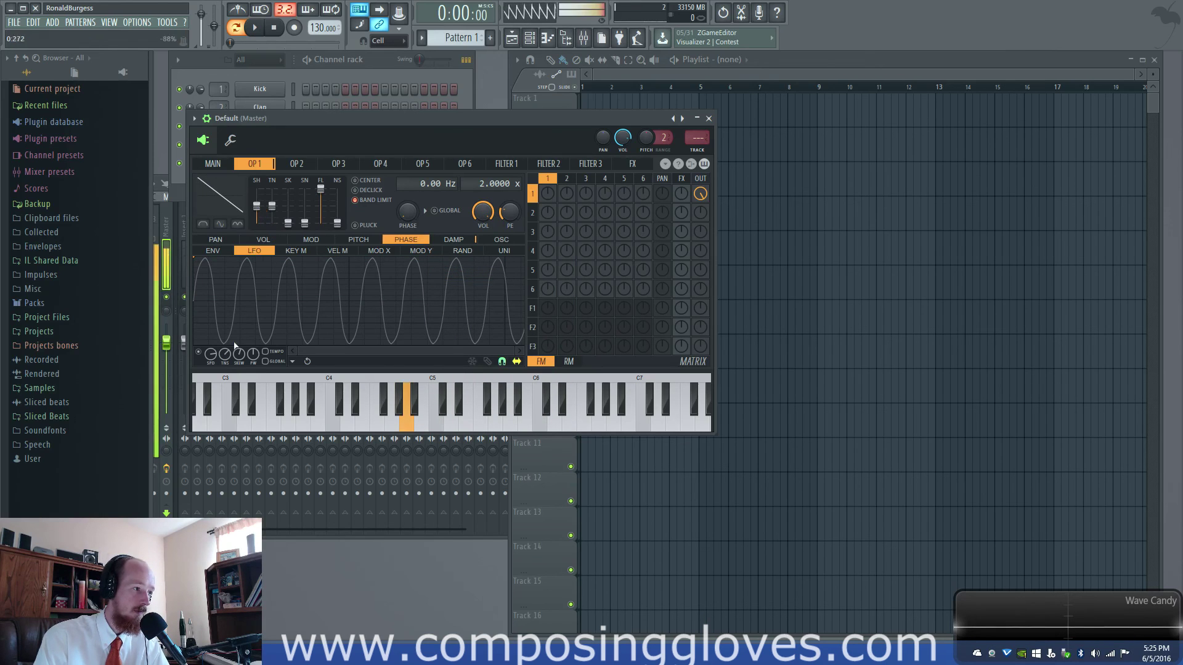
Raise the speed of operator 1's phase LFO, look at the phase envelope and return to the LFO.
{"action": "left_click_drag", "start_coordinate": [210, 353], "coordinate": [211, 336]}
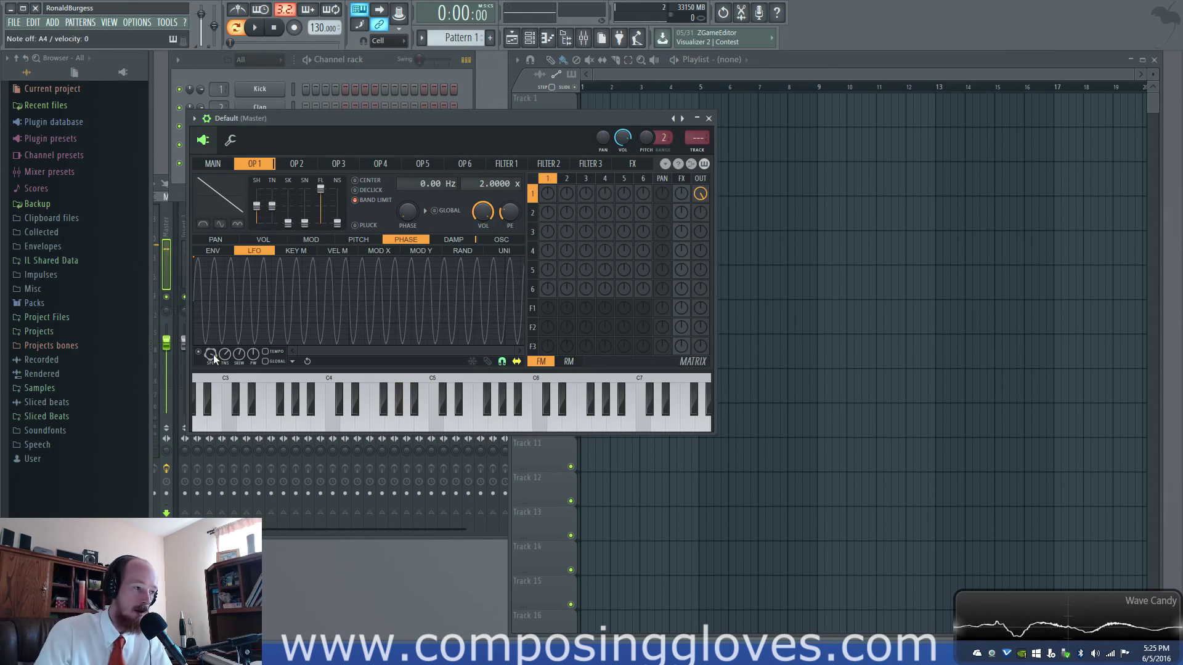
{"action": "left_click", "coordinate": [220, 253]}
{"action": "left_click", "coordinate": [260, 252]}
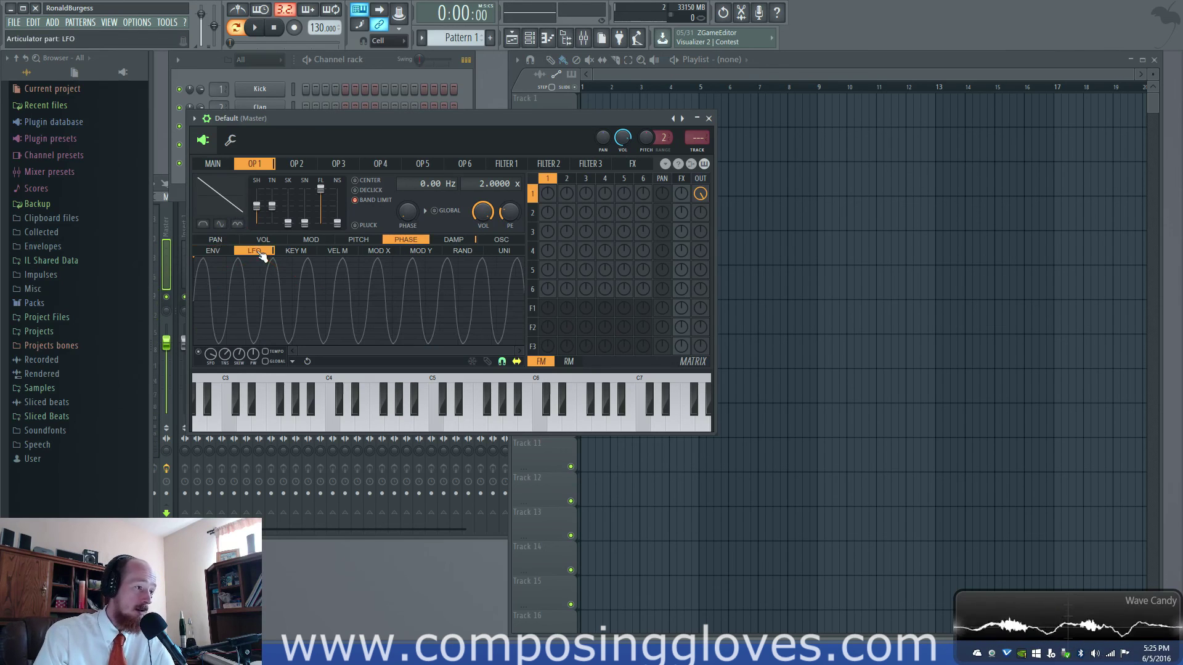
Move the synth window below the channel rack and view the options of the phase LFO's speed control.
{"action": "left_click_drag", "start_coordinate": [315, 118], "coordinate": [337, 322]}
{"action": "right_click", "coordinate": [272, 162]}
{"action": "key", "text": "Escape"}
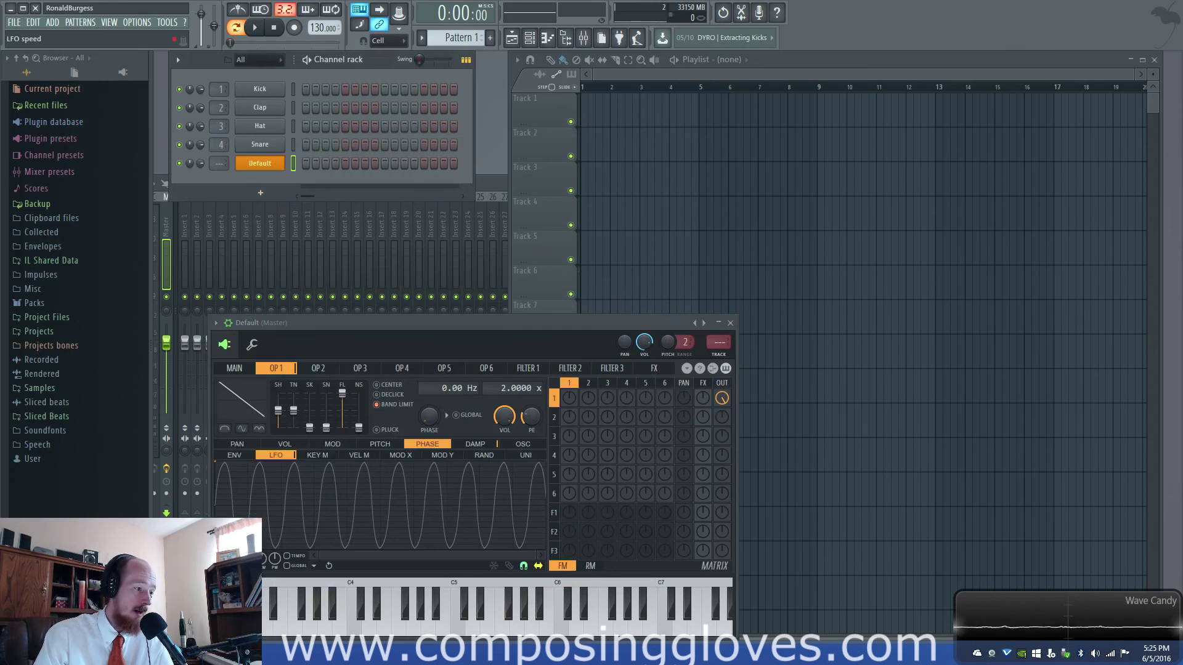
{"action": "right_click", "coordinate": [244, 559]}
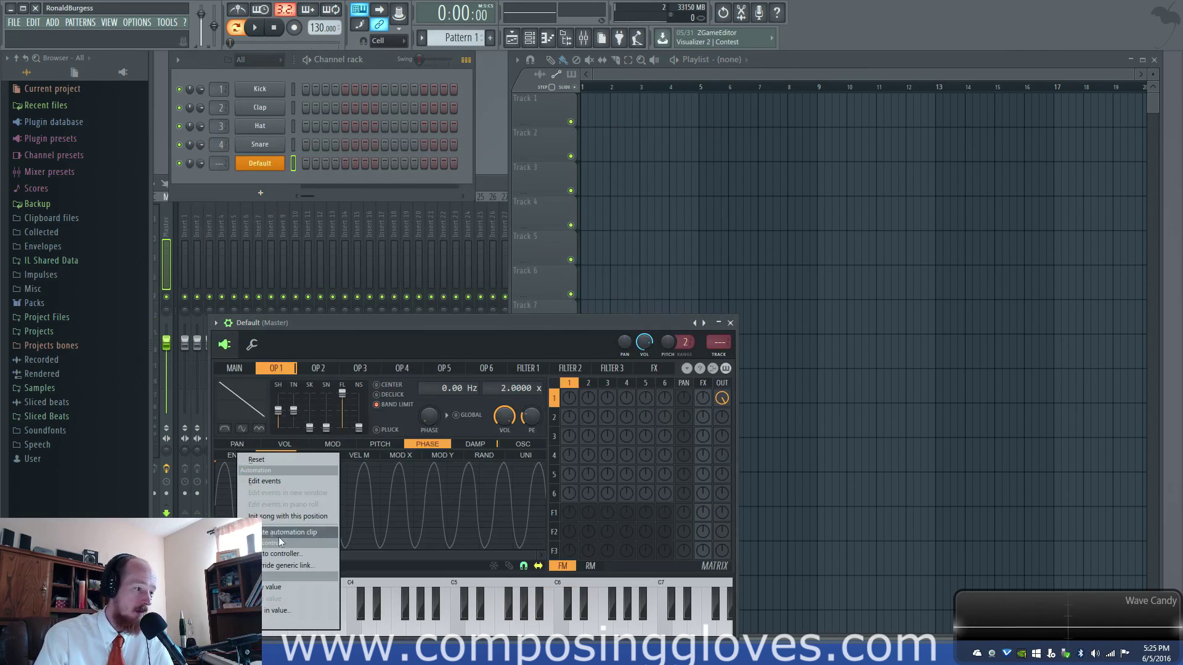
{"action": "left_click", "coordinate": [249, 565]}
Hide the synth window and rename its channel to Lead.
{"action": "left_click", "coordinate": [260, 164]}
{"action": "right_click", "coordinate": [258, 164]}
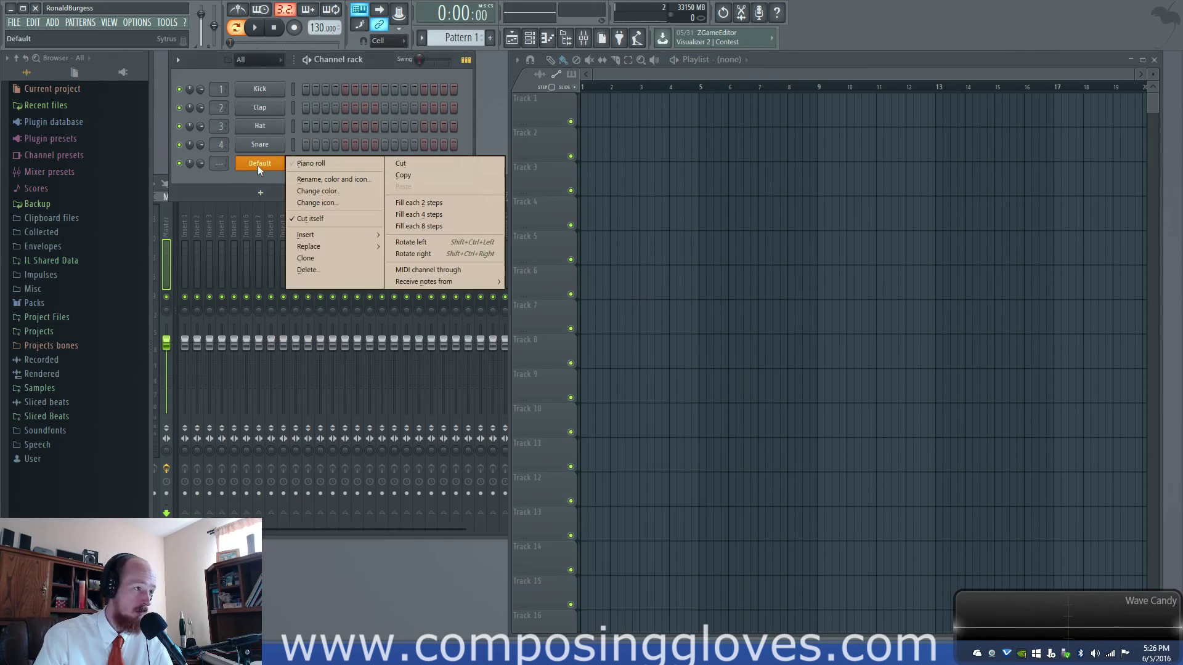
{"action": "left_click", "coordinate": [366, 176]}
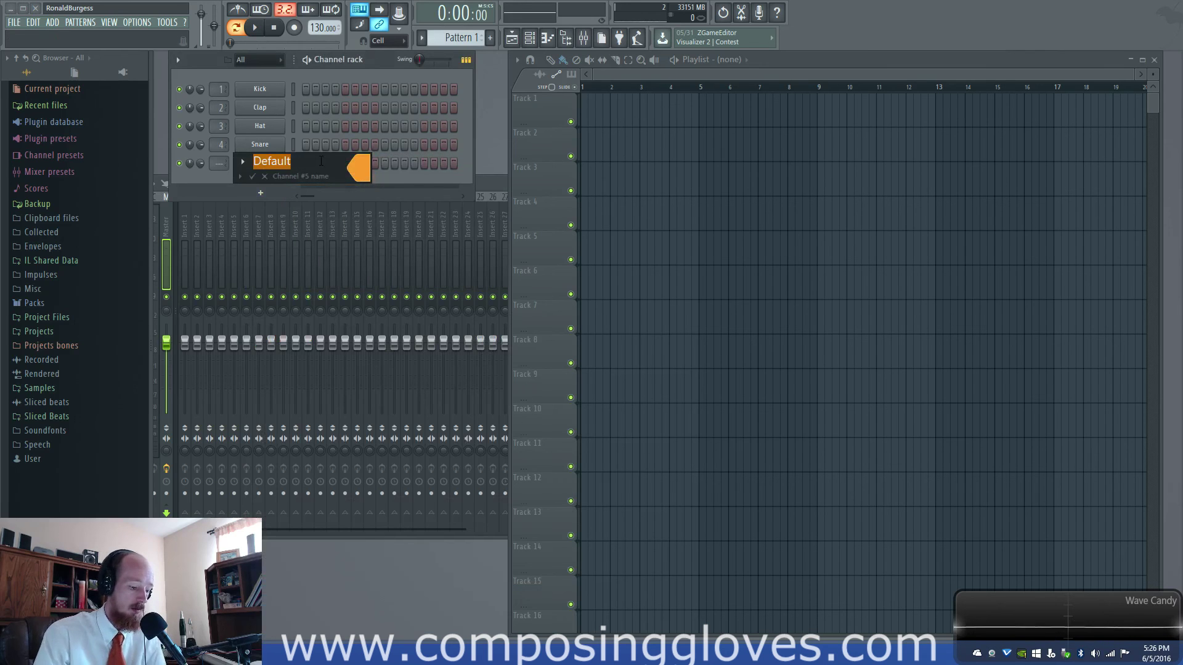
{"action": "type", "text": "Lead"}
{"action": "key", "text": "Return"}
Open the Lead channel's piano roll and draw a two-step C5 note at the start of bar 1.
{"action": "right_click", "coordinate": [277, 164]}
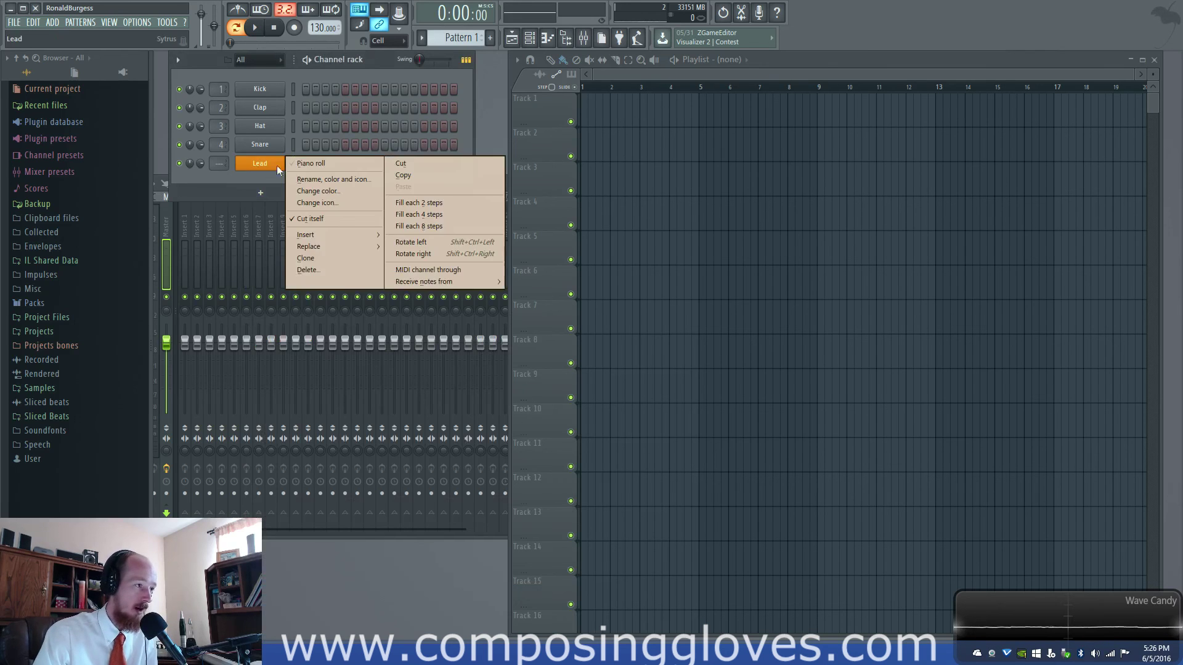
{"action": "left_click", "coordinate": [305, 168]}
{"action": "scroll", "coordinate": [451, 313], "scroll_direction": "down", "scroll_amount": 4}
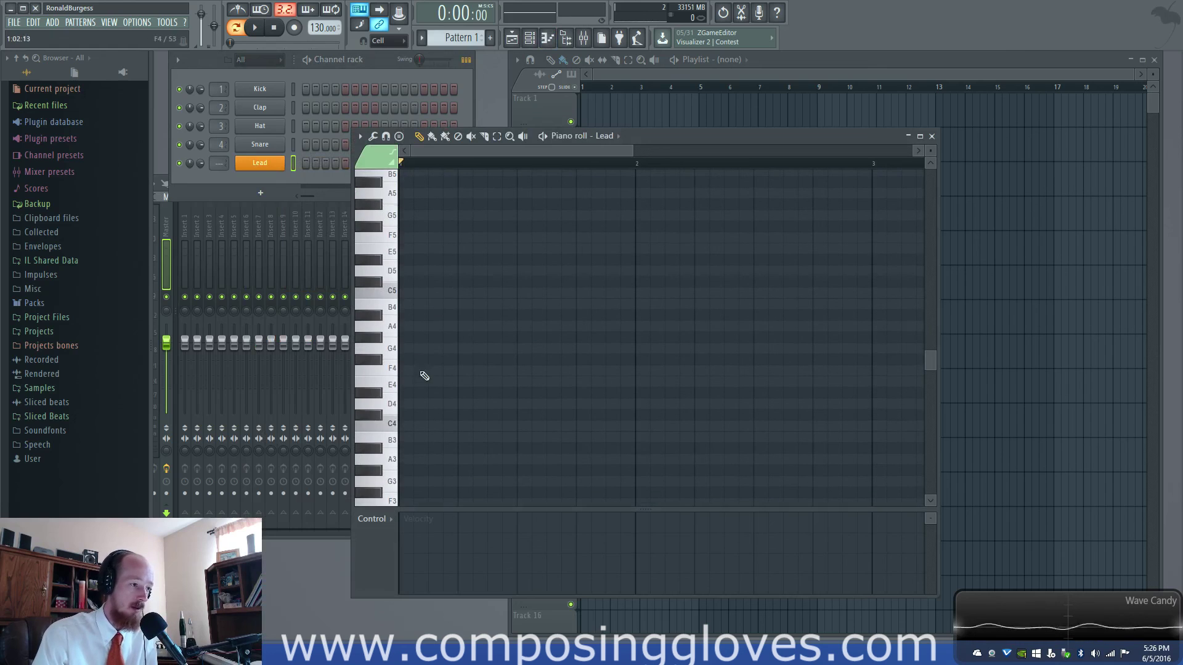
{"action": "mouse_move", "coordinate": [423, 327]}
{"action": "left_mouse_down"}
{"action": "mouse_move", "coordinate": [425, 293]}
{"action": "mouse_move", "coordinate": [643, 292]}
{"action": "left_mouse_up"}
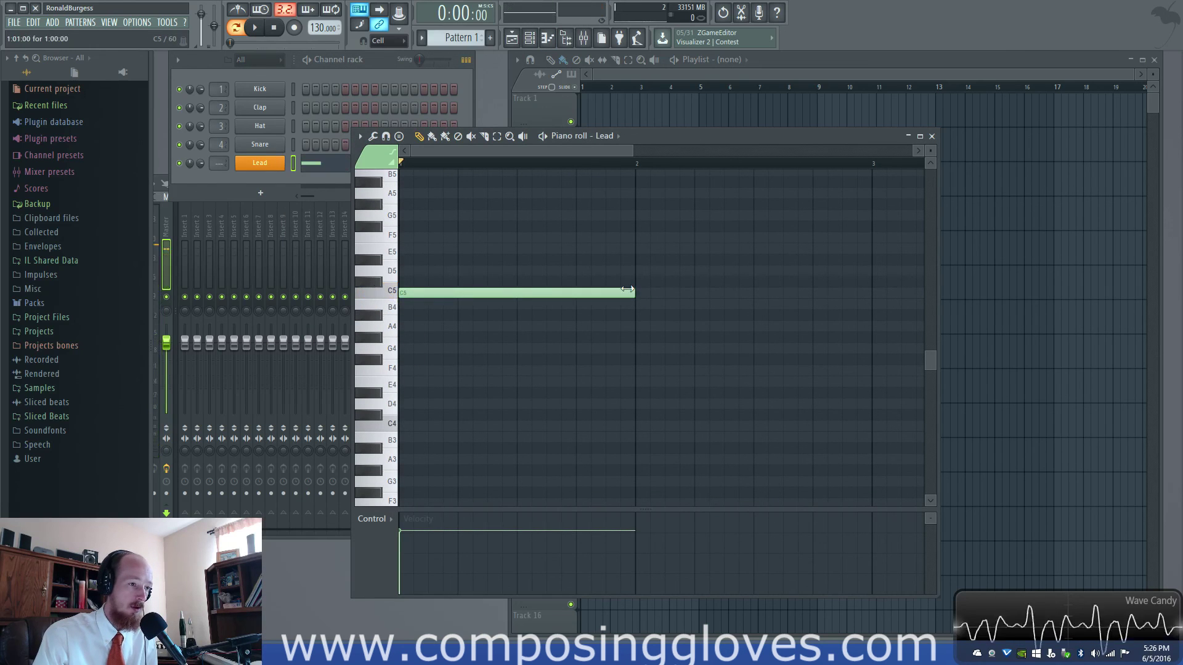
{"action": "scroll", "coordinate": [573, 302], "scroll_direction": "up", "scroll_amount": 3}
{"action": "scroll", "coordinate": [556, 346], "scroll_direction": "down", "scroll_amount": 2}
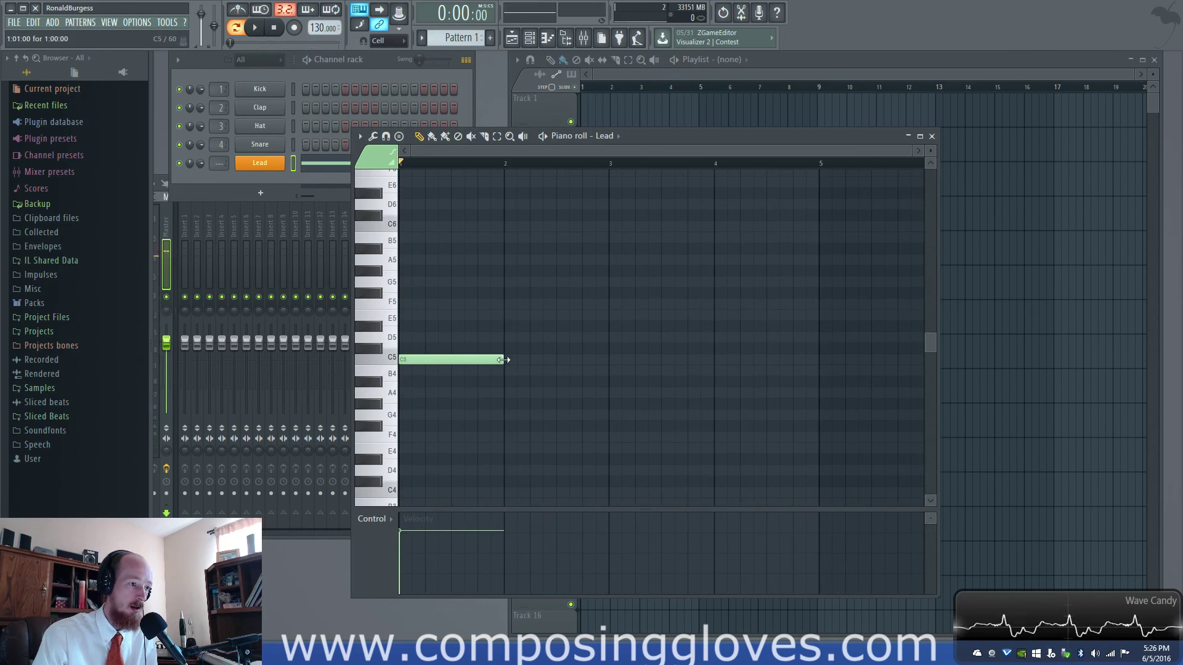
{"action": "left_click_drag", "start_coordinate": [505, 359], "coordinate": [417, 362]}
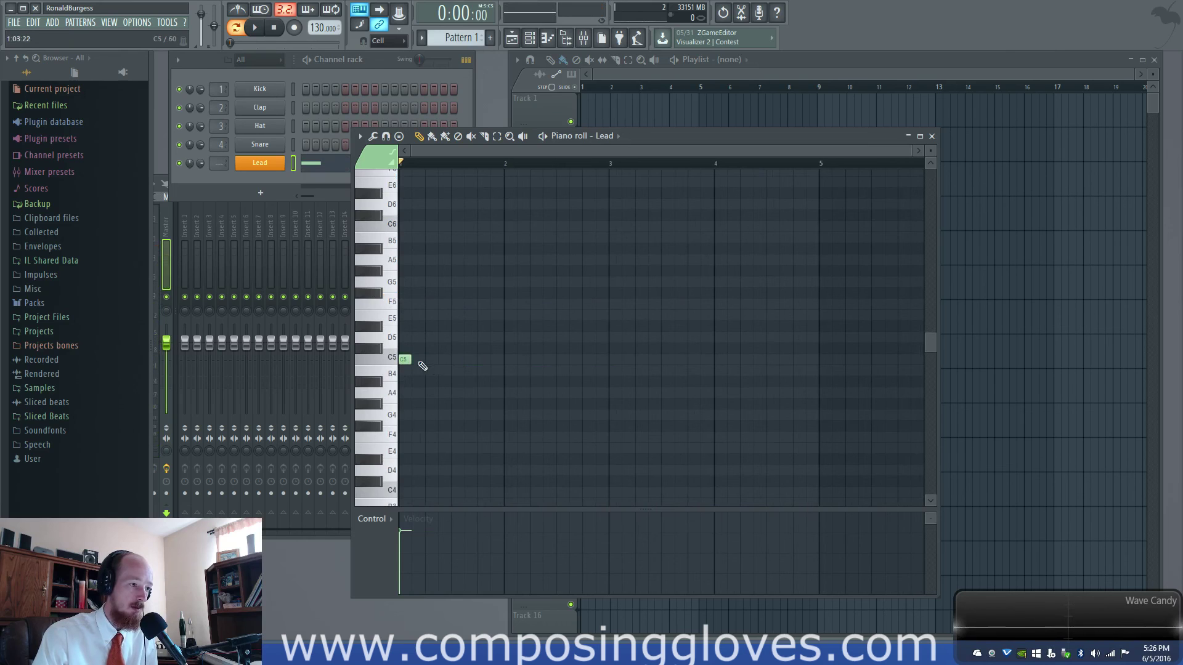
Continue bar 1 with more short C5 notes and finish it with a two-step F5 note at step 15.
{"action": "scroll", "coordinate": [417, 363], "scroll_direction": "up", "scroll_amount": 3}
{"action": "left_click", "coordinate": [459, 359]}
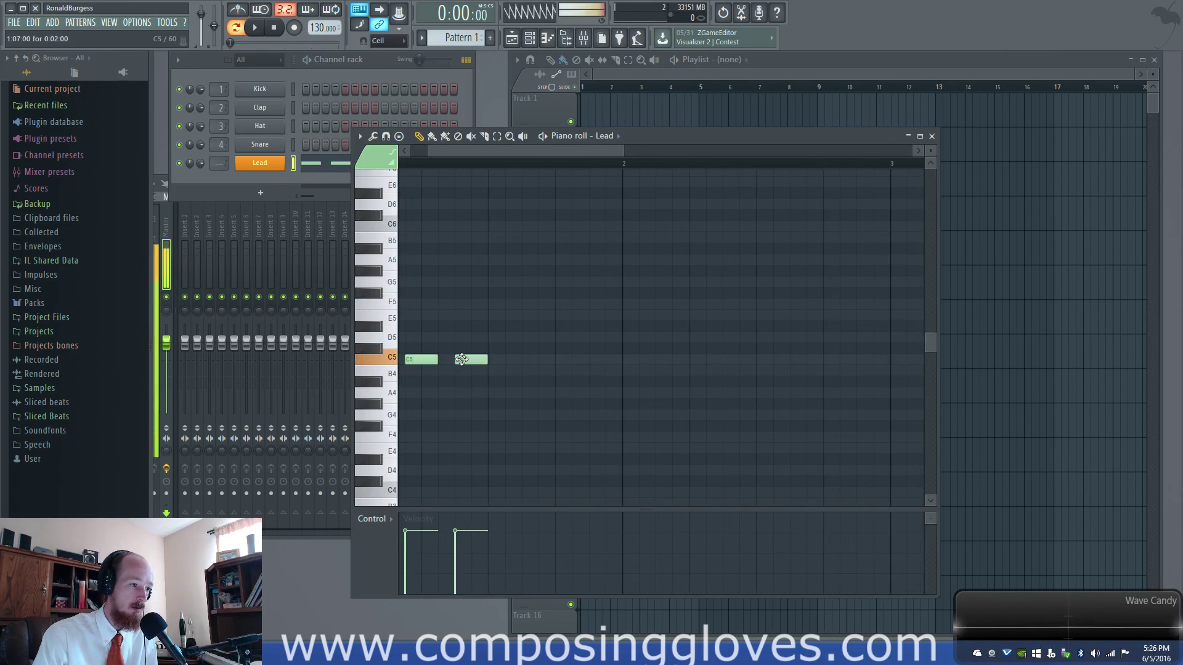
{"action": "left_click", "coordinate": [501, 358]}
{"action": "left_click", "coordinate": [529, 359]}
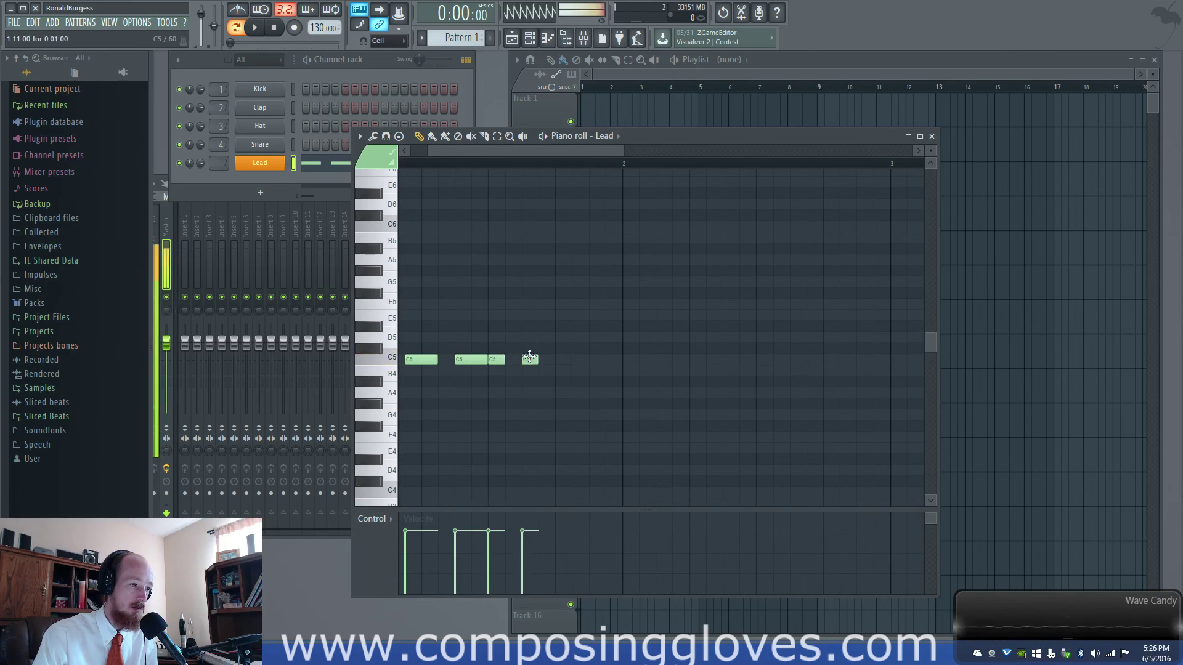
{"action": "left_click", "coordinate": [563, 359]}
{"action": "left_click", "coordinate": [596, 305]}
{"action": "left_click_drag", "start_coordinate": [599, 304], "coordinate": [616, 304]}
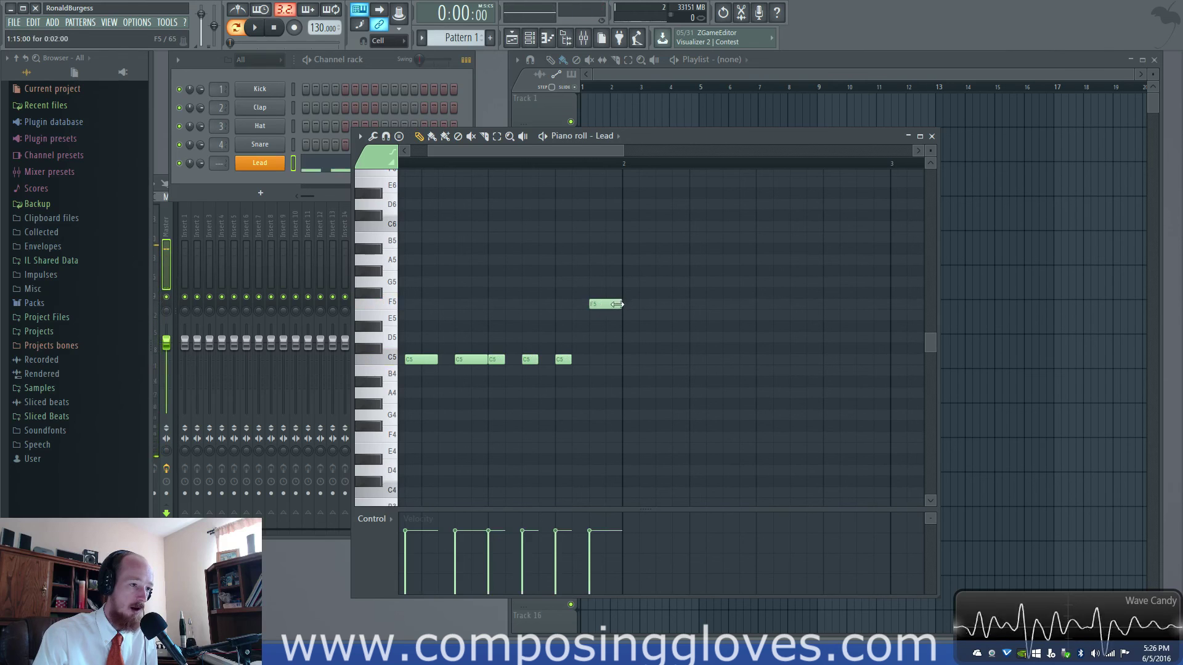
Place Pattern 1 in bars 1 and 2 of Track 1 in the playlist and select bar 1 as time range.
{"action": "left_click", "coordinate": [620, 73]}
{"action": "mouse_move", "coordinate": [608, 103]}
{"action": "left_mouse_down"}
{"action": "mouse_move", "coordinate": [587, 107]}
{"action": "mouse_move", "coordinate": [698, 112]}
{"action": "mouse_move", "coordinate": [455, 89]}
{"action": "left_mouse_up"}
{"action": "scroll", "coordinate": [610, 107], "scroll_direction": "up", "scroll_amount": 3}
{"action": "scroll", "coordinate": [612, 106], "scroll_direction": "left", "scroll_amount": 2}
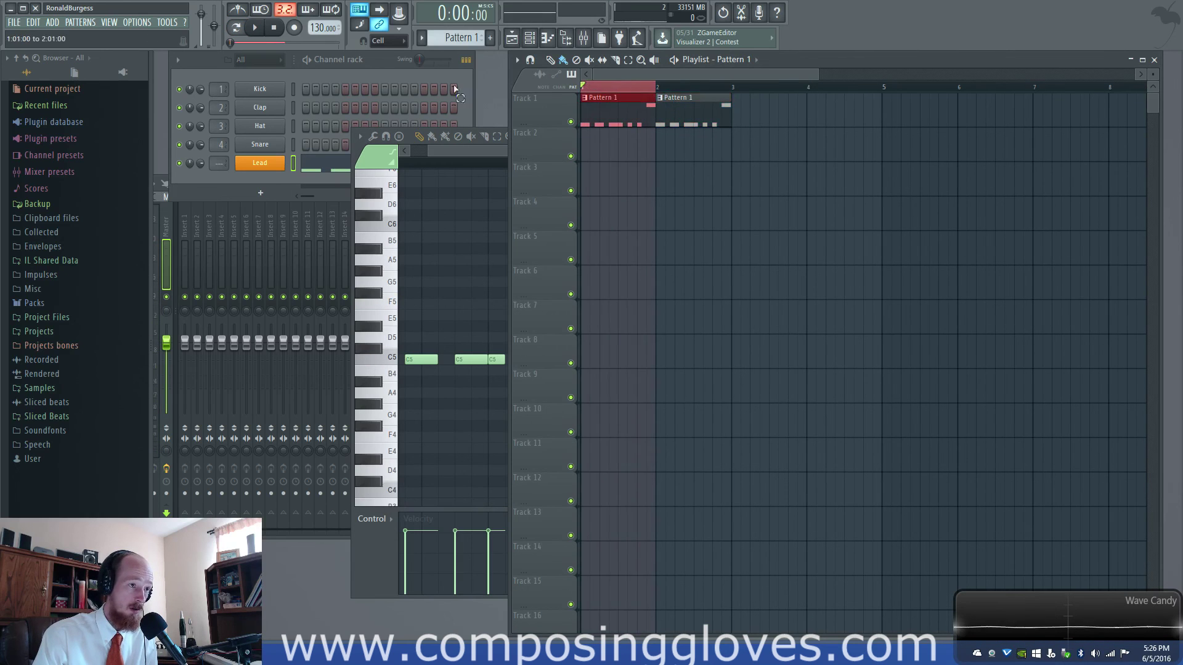
Create an automation clip for the speed of operator 1's phase LFO on the Lead channel.
{"action": "left_click", "coordinate": [271, 165]}
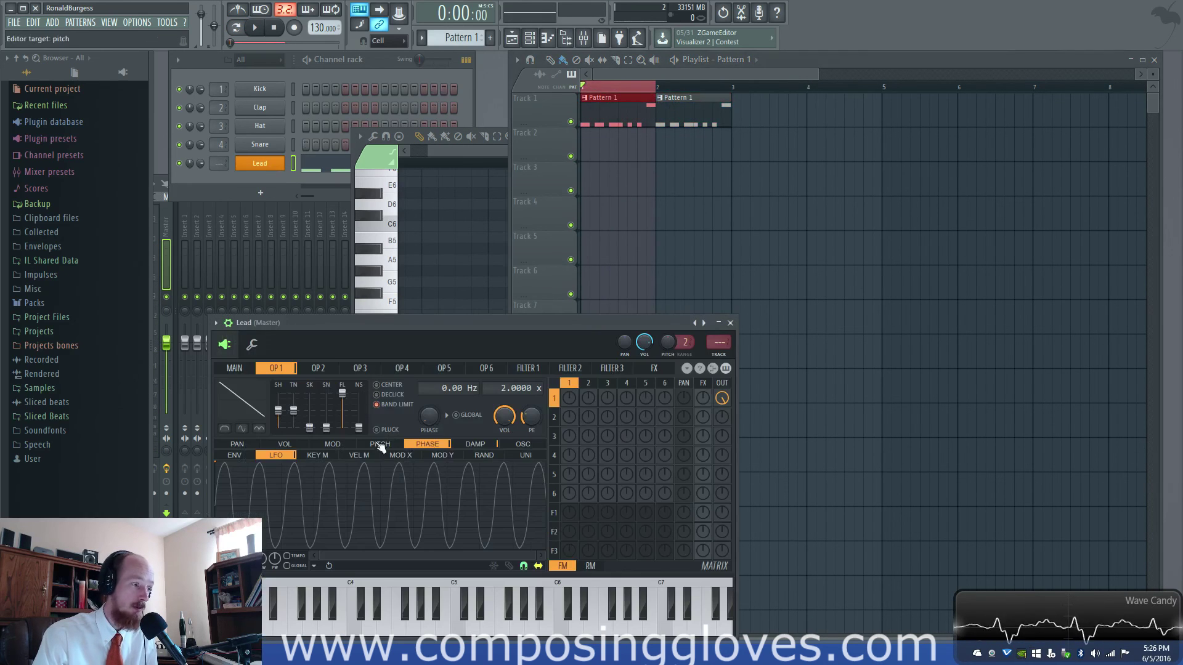
{"action": "right_click", "coordinate": [244, 559]}
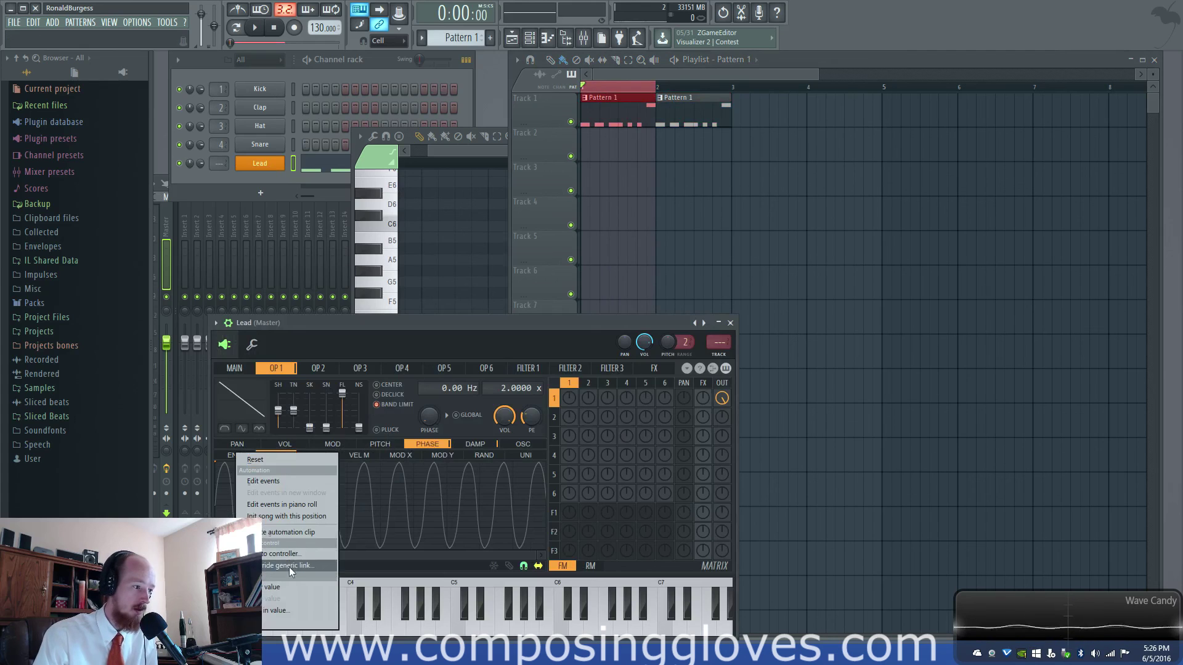
{"action": "left_click", "coordinate": [300, 531]}
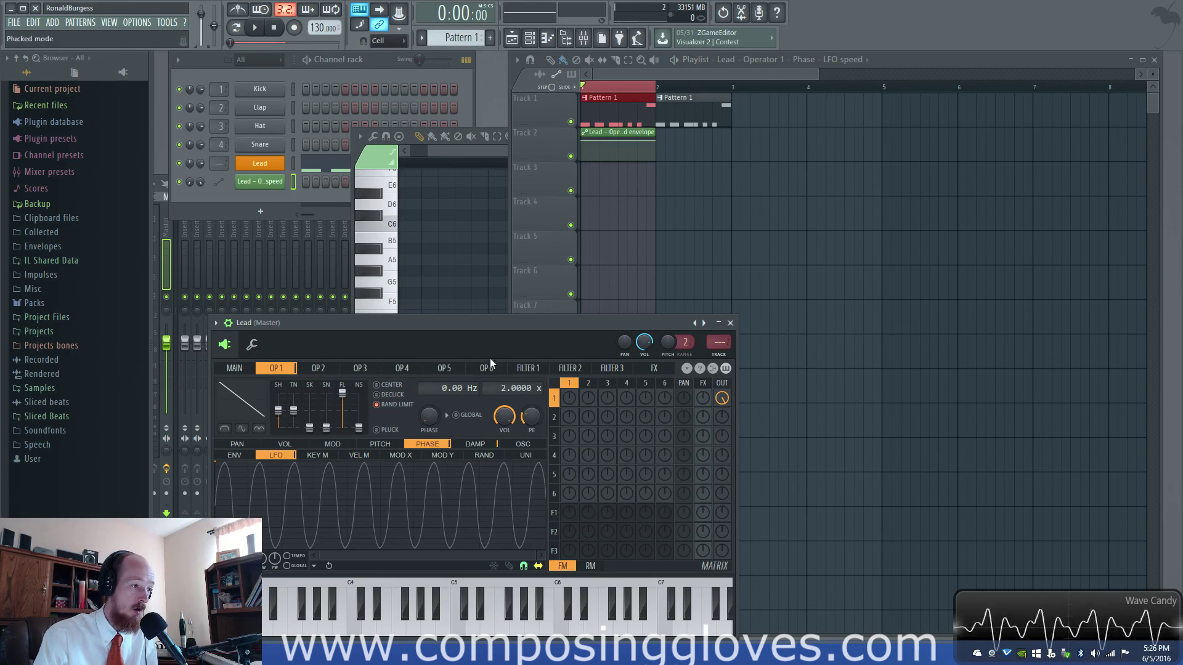
Lengthen the LFO speed automation clip into bar 2 and shape it low, with a jump up only during bar 1's last note.
{"action": "left_click", "coordinate": [746, 68]}
{"action": "scroll", "coordinate": [610, 170], "scroll_direction": "up", "scroll_amount": 5}
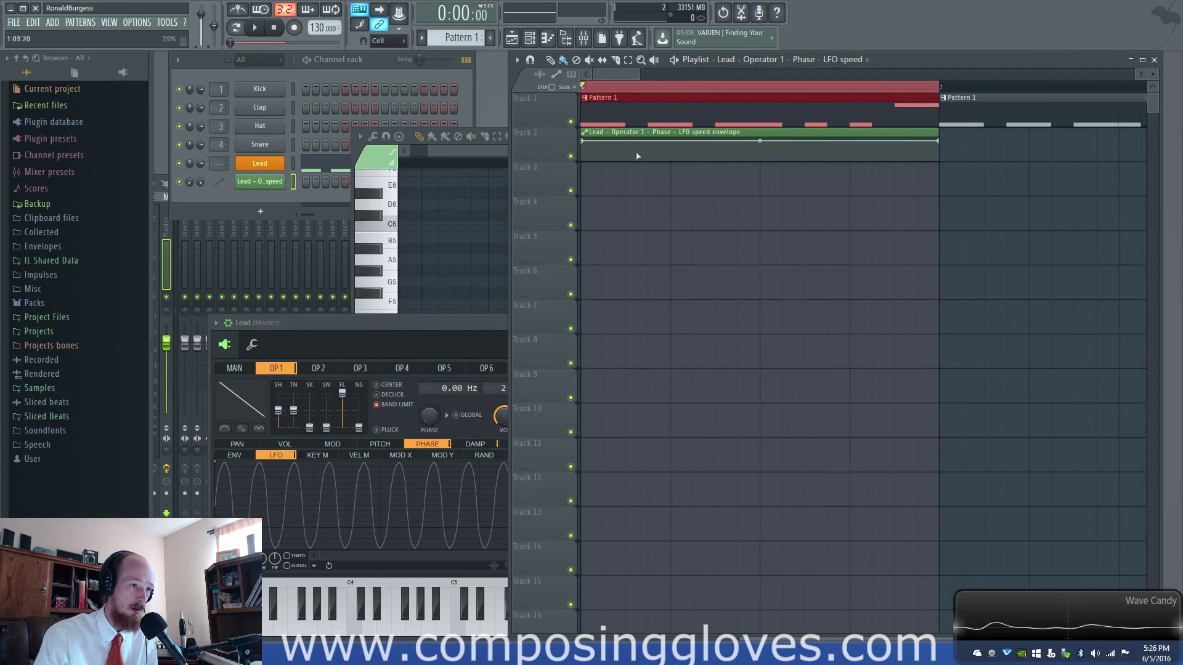
{"action": "left_click_drag", "start_coordinate": [582, 141], "coordinate": [588, 239]}
{"action": "left_click_drag", "start_coordinate": [759, 152], "coordinate": [759, 164]}
{"action": "right_click", "coordinate": [895, 159]}
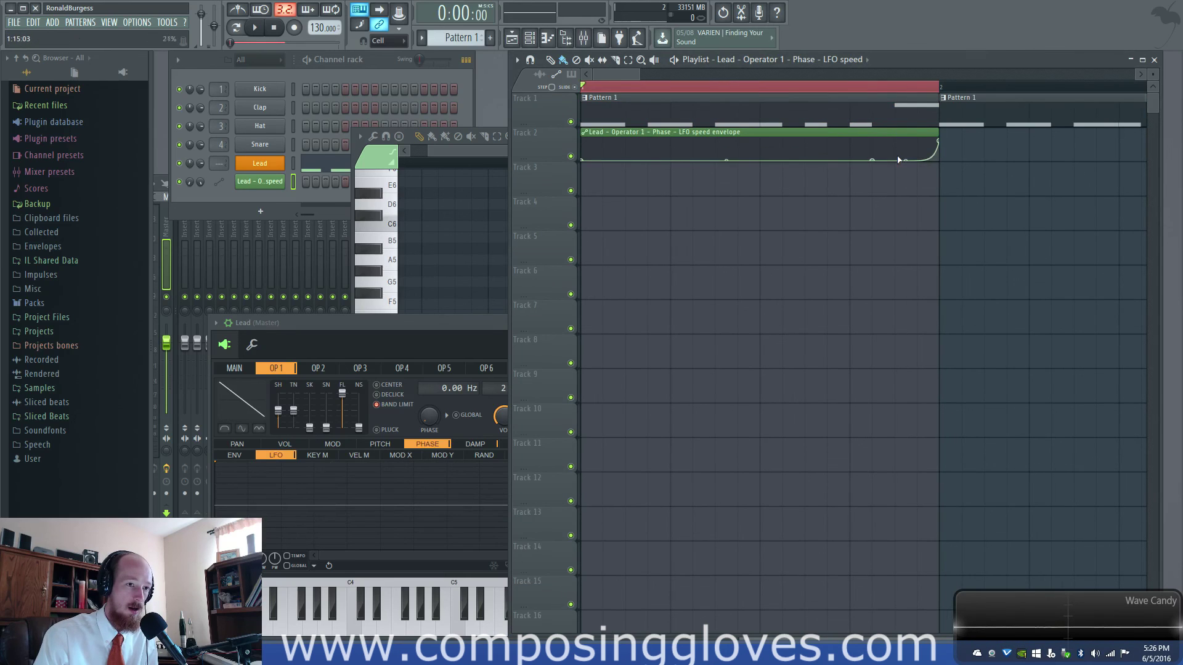
{"action": "right_click", "coordinate": [898, 159]}
{"action": "left_click_drag", "start_coordinate": [937, 135], "coordinate": [1073, 138]}
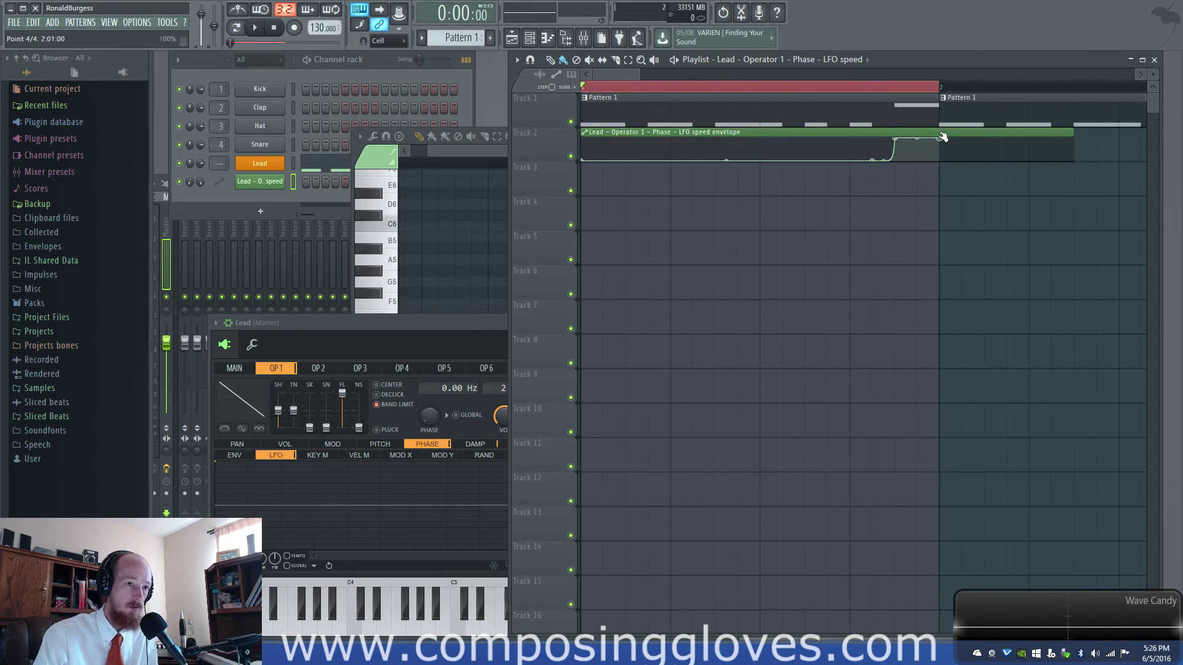
{"action": "right_click", "coordinate": [978, 154]}
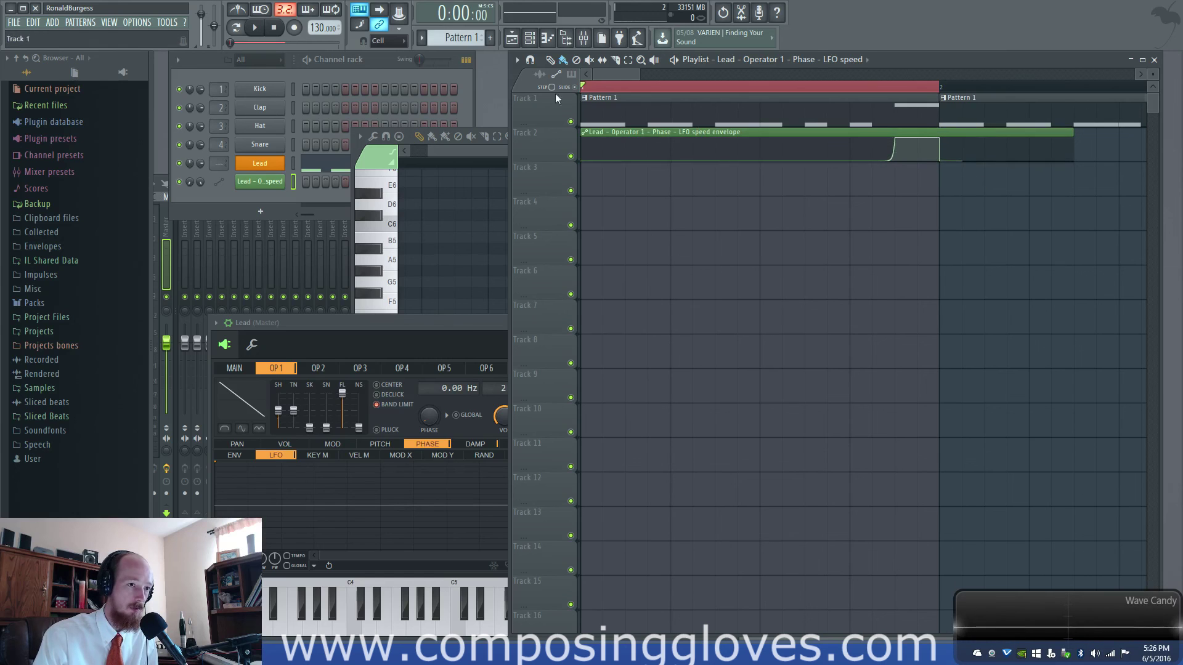
Clear the playlist's time selection and play the arrangement with the LFO speed automation from the start.
{"action": "scroll", "coordinate": [608, 88], "scroll_direction": "down", "scroll_amount": 8}
{"action": "left_click", "coordinate": [610, 87], "text": "ctrl"}
{"action": "scroll", "coordinate": [636, 71], "scroll_direction": "up", "scroll_amount": 1}
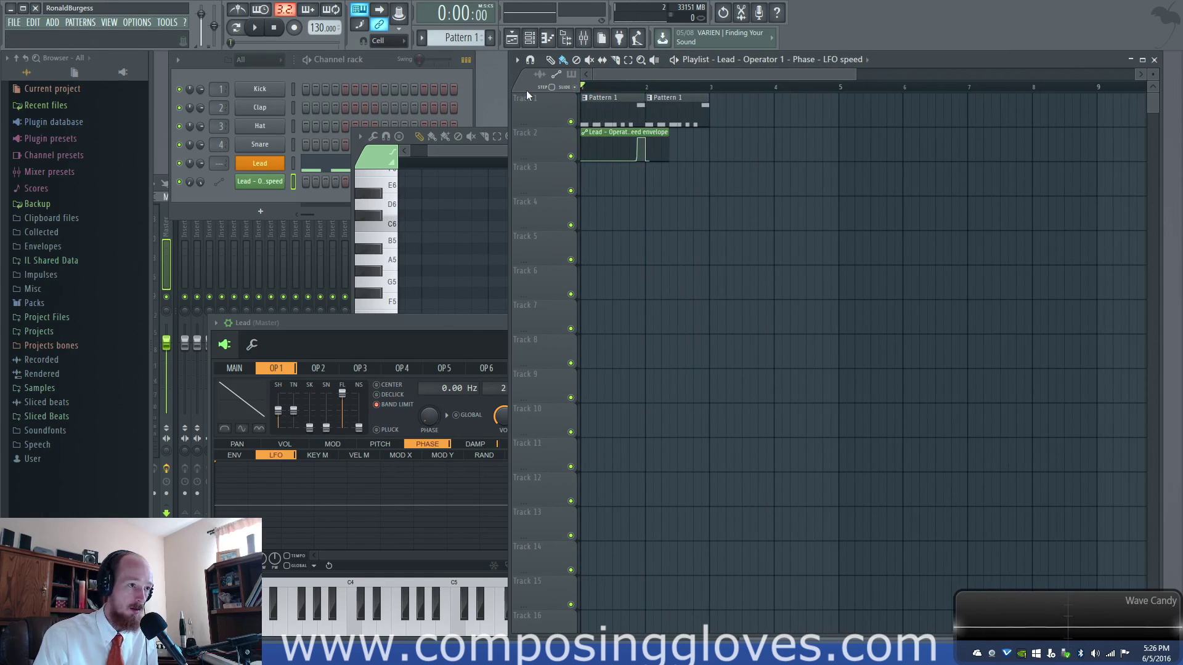
{"action": "key", "text": "space"}
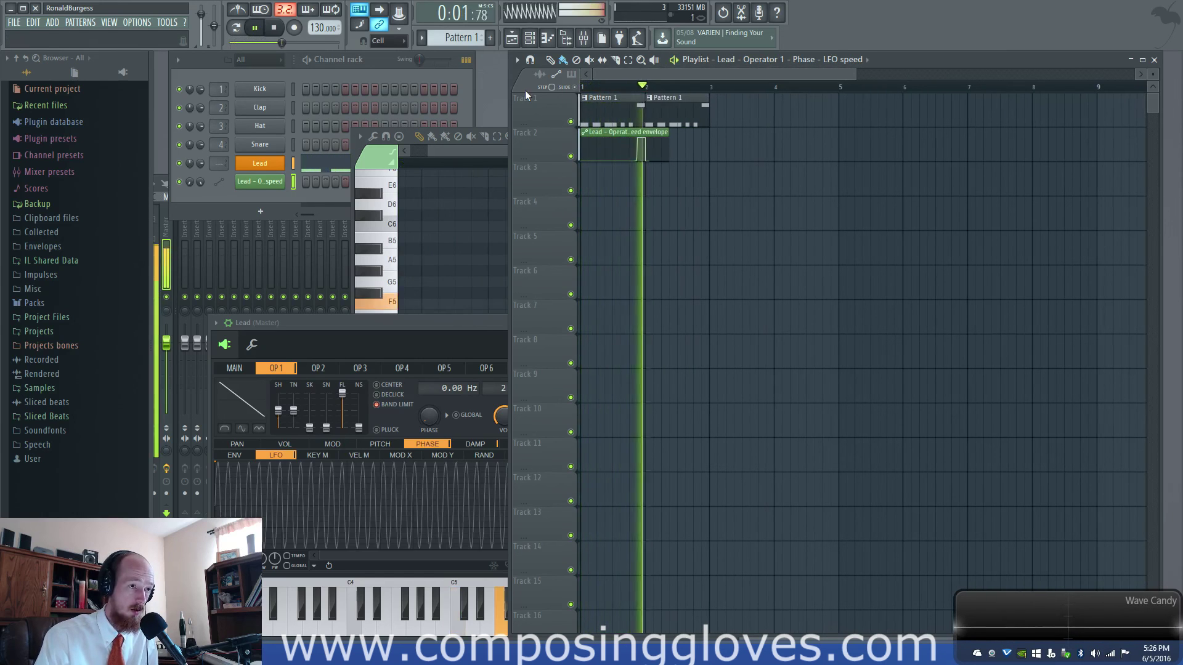
Lower the LFO speed automation's plateau over bar 1's last note to about 66% and play it from the start.
{"action": "key", "text": "space"}
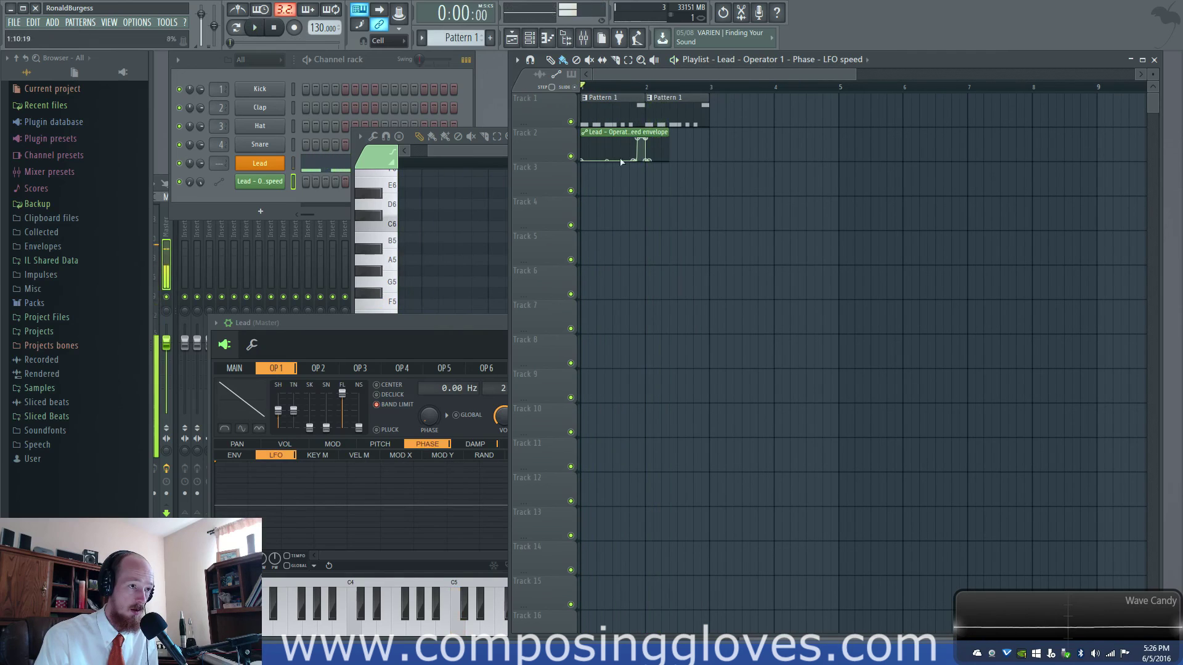
{"action": "left_click", "coordinate": [442, 316]}
{"action": "left_click_drag", "start_coordinate": [459, 322], "coordinate": [461, 305]}
{"action": "scroll", "coordinate": [647, 163], "scroll_direction": "up", "scroll_amount": 6}
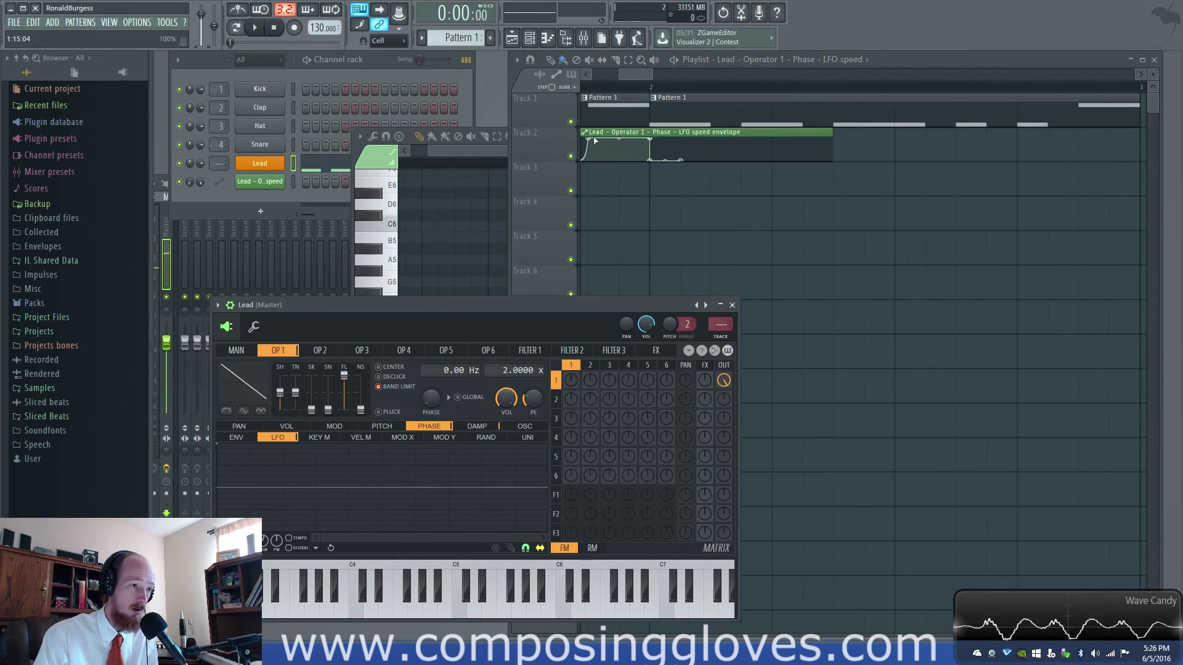
{"action": "left_click_drag", "start_coordinate": [594, 140], "coordinate": [617, 147]}
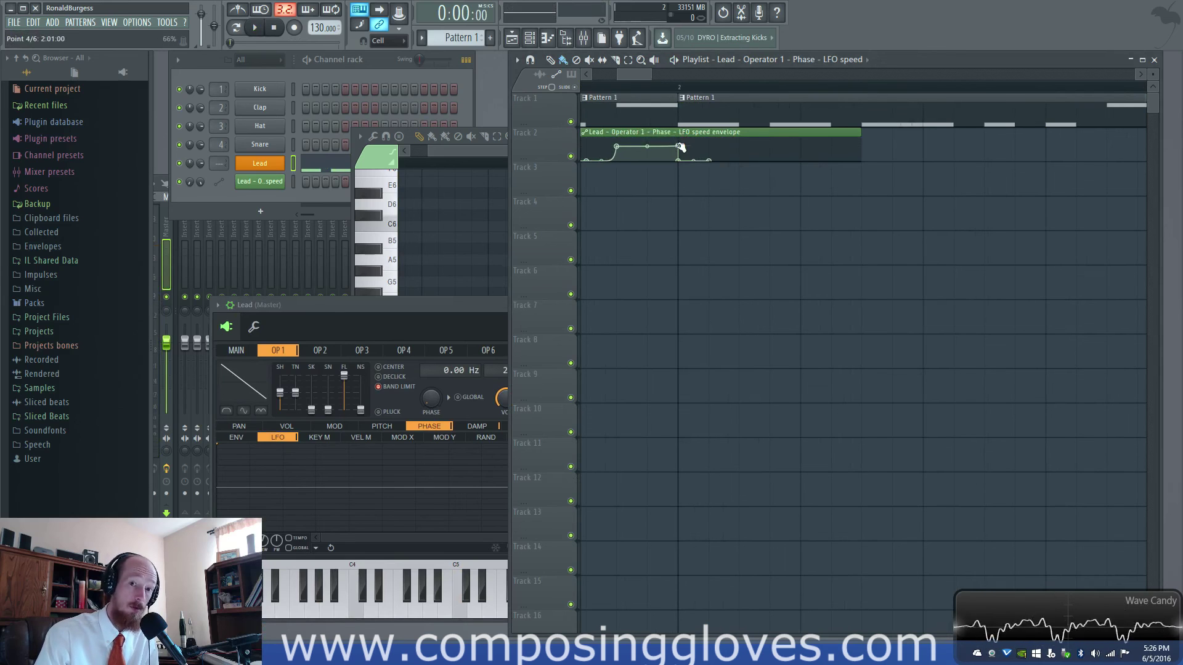
{"action": "scroll", "coordinate": [636, 84], "scroll_direction": "down", "scroll_amount": 3}
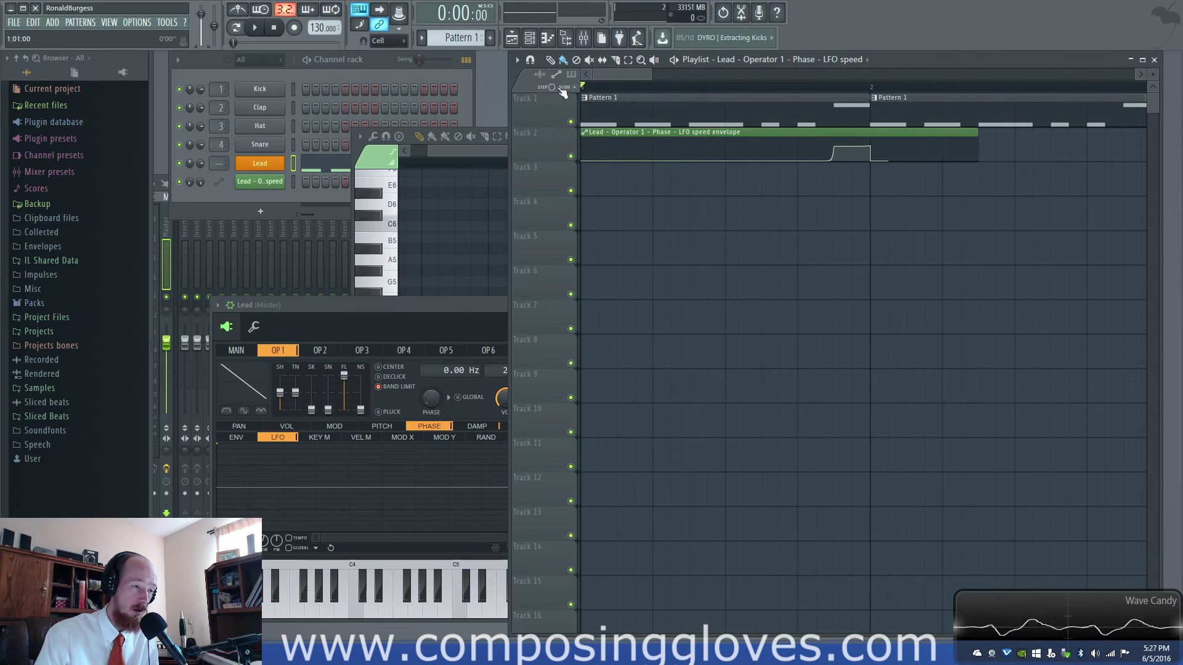
{"action": "key", "text": "space"}
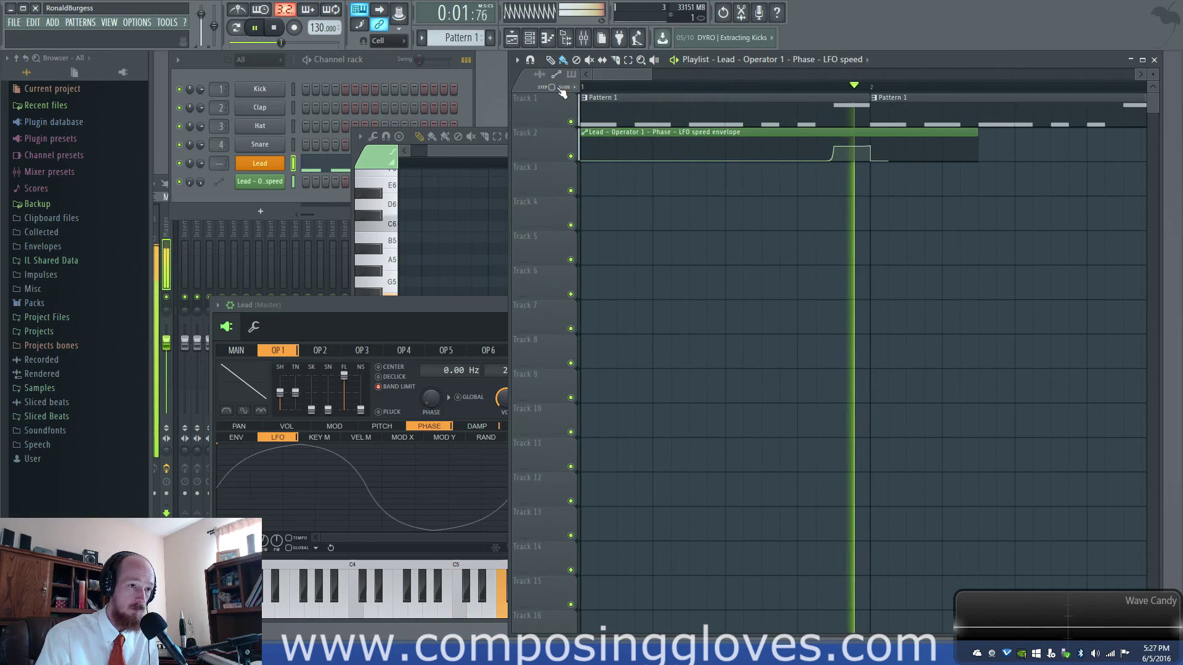
{"action": "key", "text": "space"}
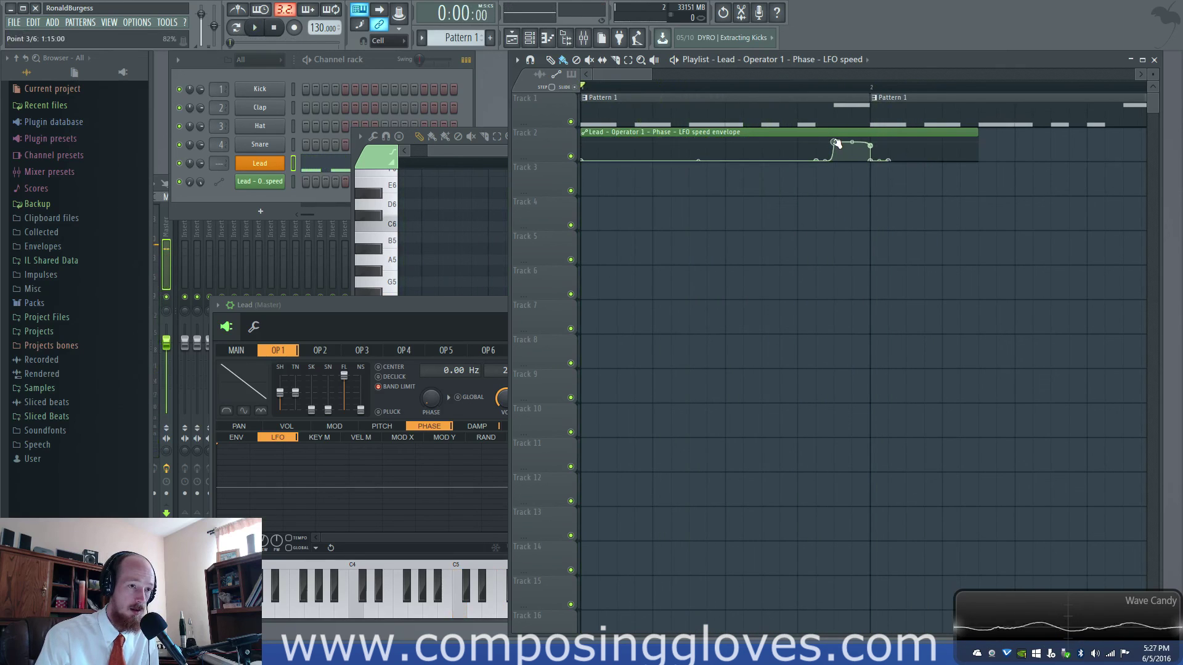
Raise the LFO speed automation's plateau over bar 1's last note to about 82% and replay the arrangement.
{"action": "left_click_drag", "start_coordinate": [871, 144], "coordinate": [872, 142]}
{"action": "left_click", "coordinate": [824, 87]}
{"action": "key", "text": "space"}
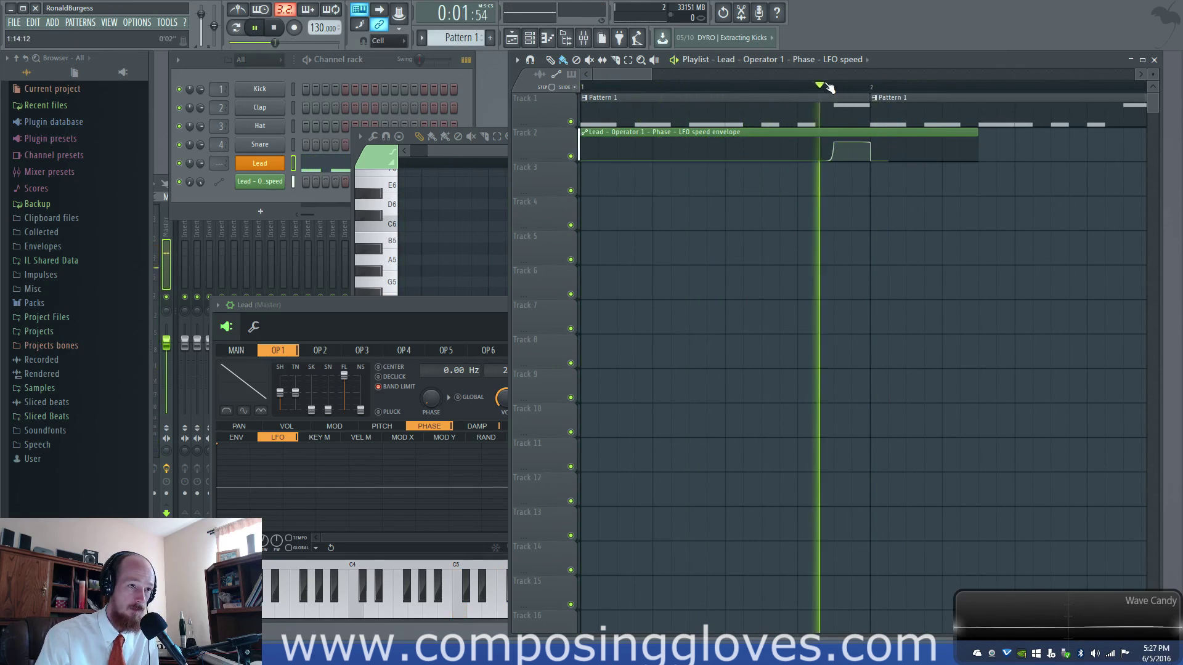
{"action": "key", "text": "space"}
{"action": "left_click_drag", "start_coordinate": [620, 87], "coordinate": [395, 75]}
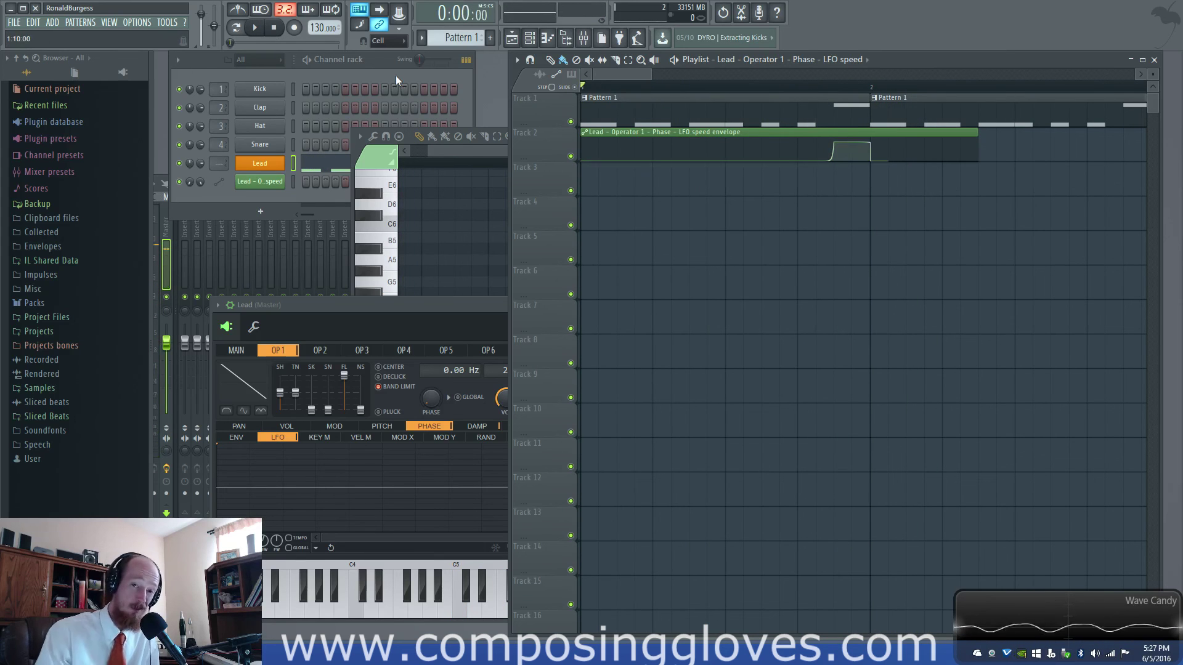
{"action": "key", "text": "space"}
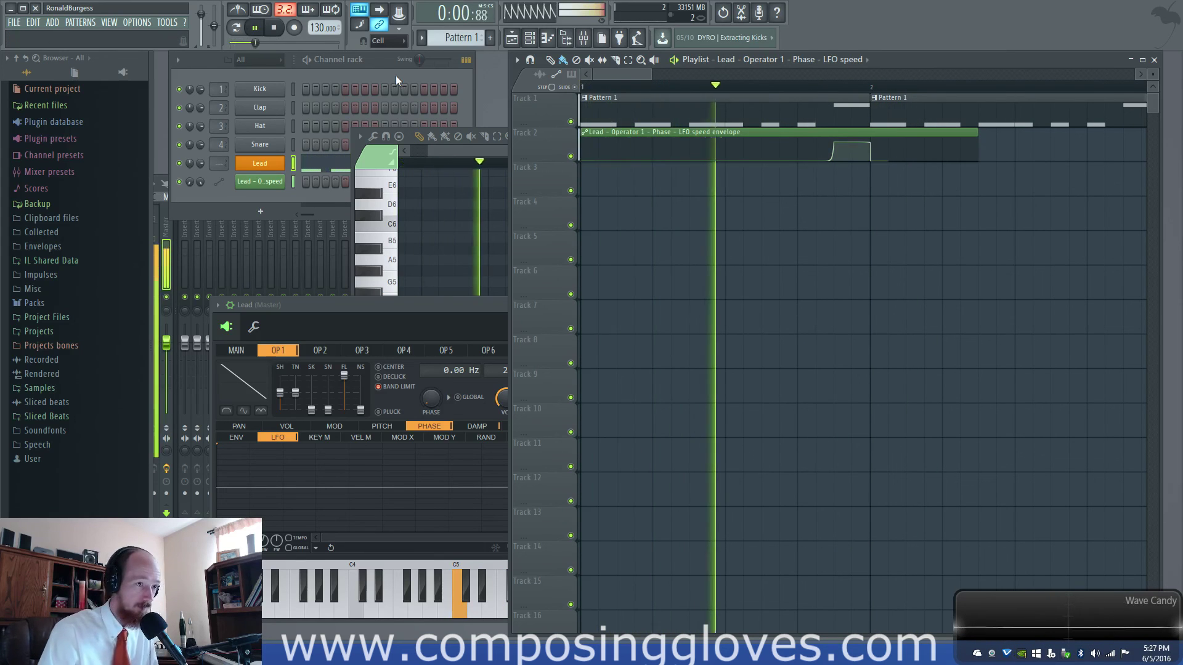
{"action": "key", "text": "space"}
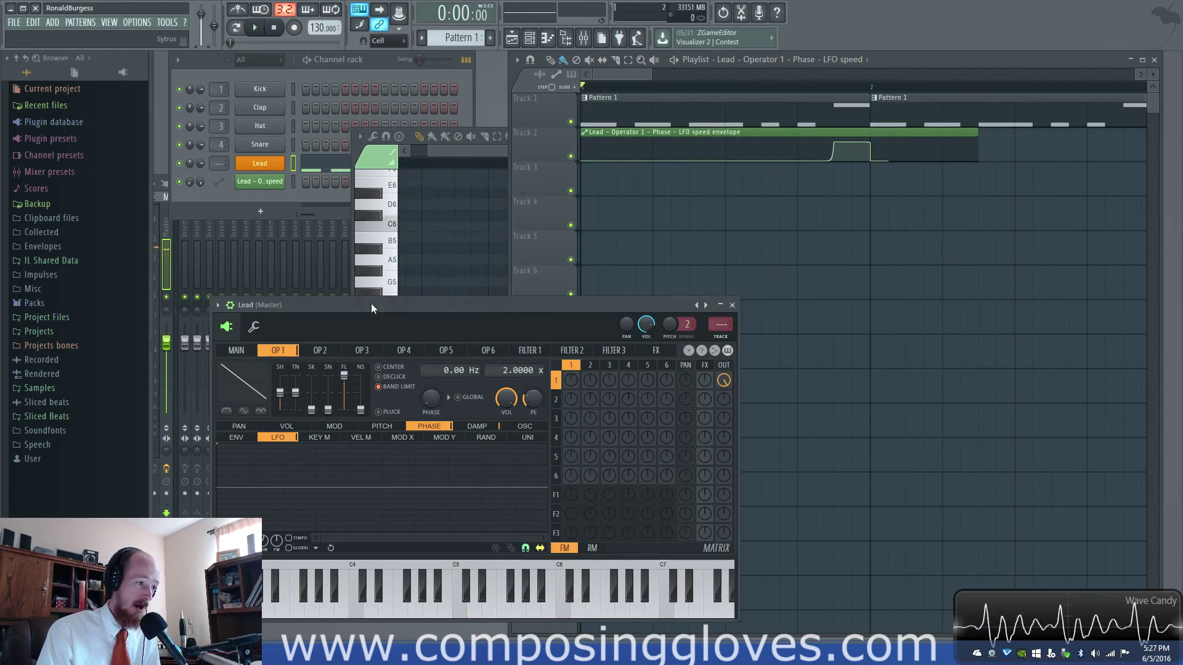
Show the envelope of operator 1's damp target, enable Pluck and turn off Band Limit for the operator.
{"action": "left_click_drag", "start_coordinate": [371, 303], "coordinate": [364, 113]}
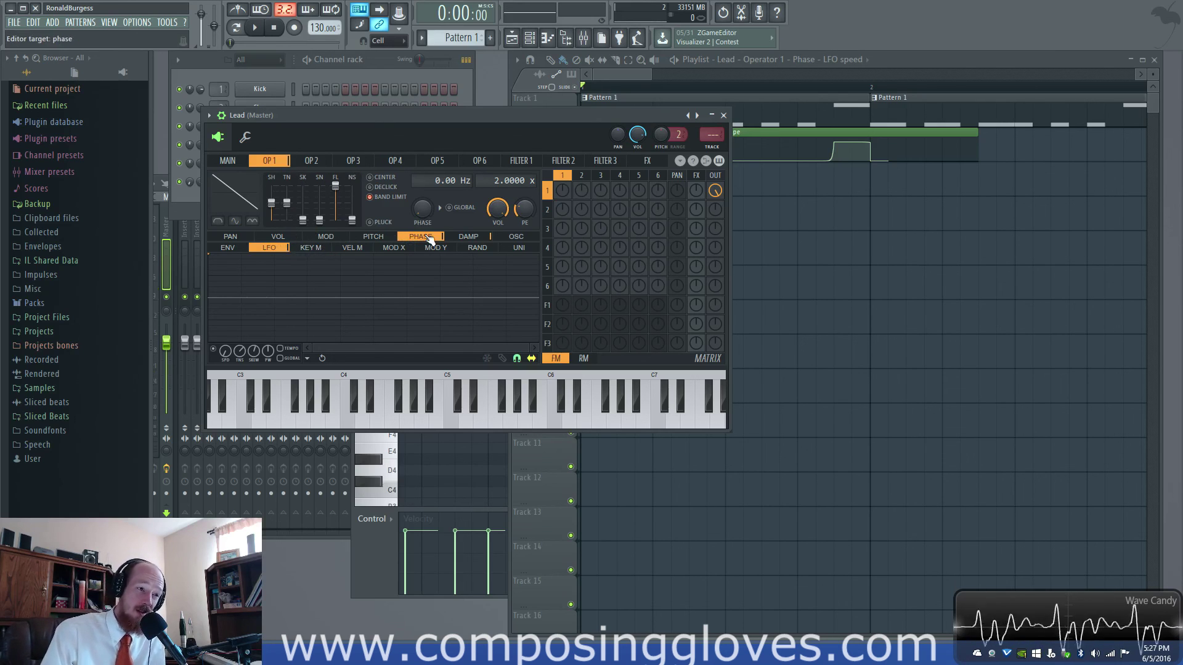
{"action": "left_click_drag", "start_coordinate": [576, 195], "coordinate": [575, 188]}
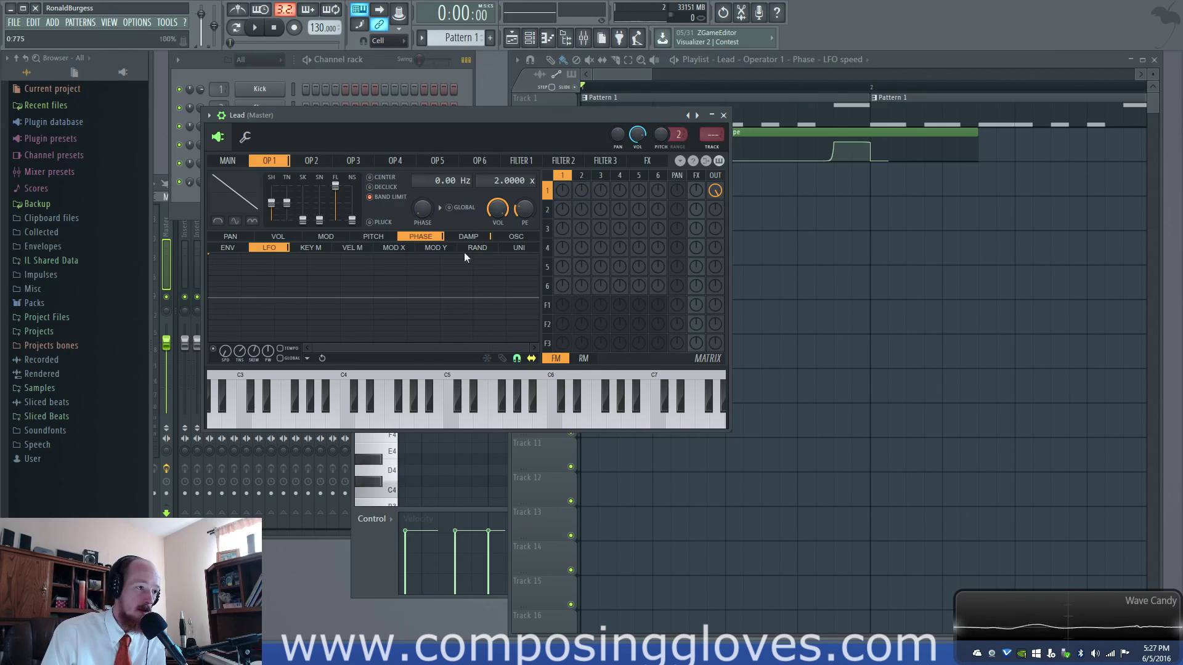
{"action": "left_click", "coordinate": [472, 238]}
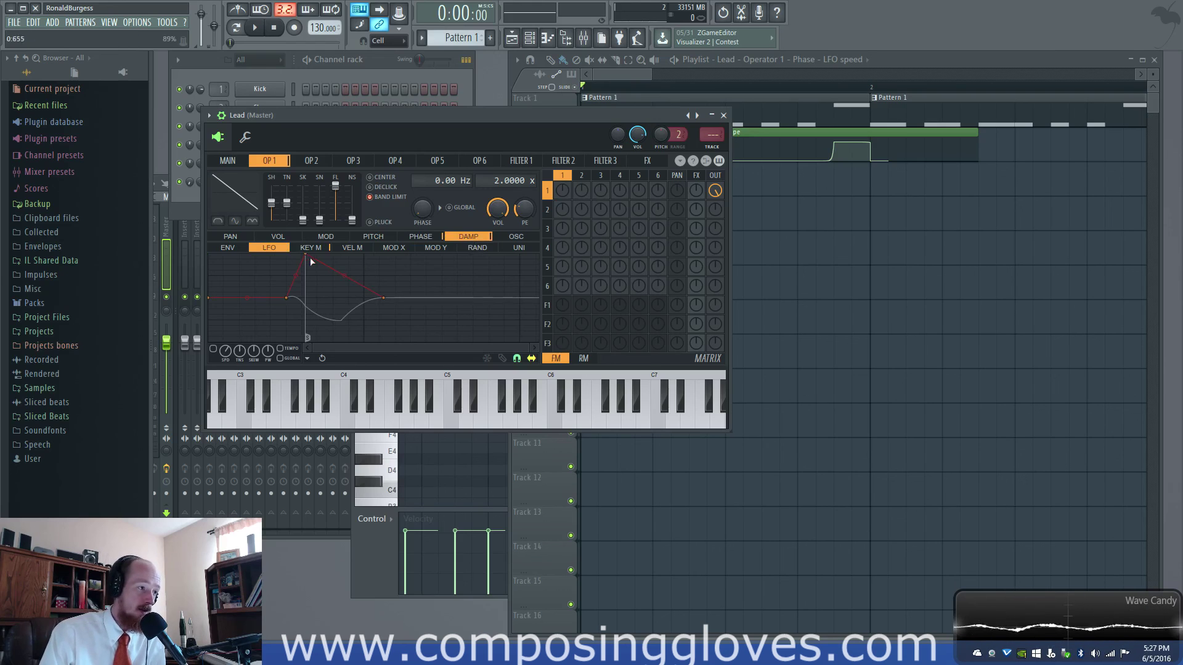
{"action": "left_click", "coordinate": [228, 248]}
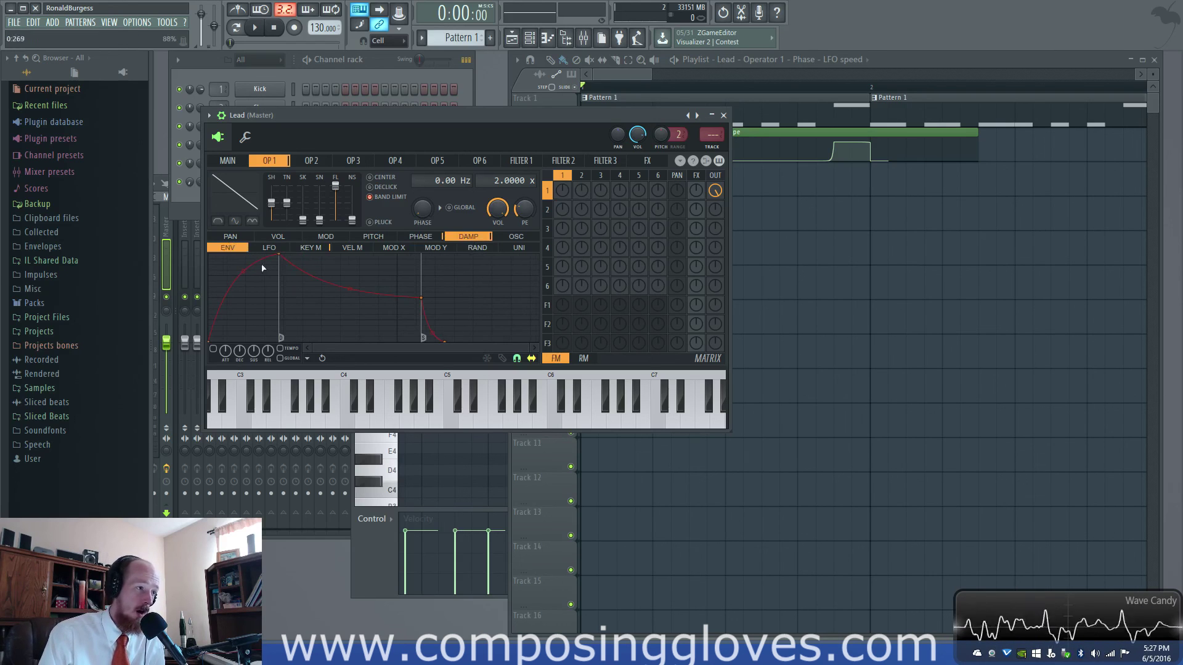
{"action": "left_click", "coordinate": [370, 223]}
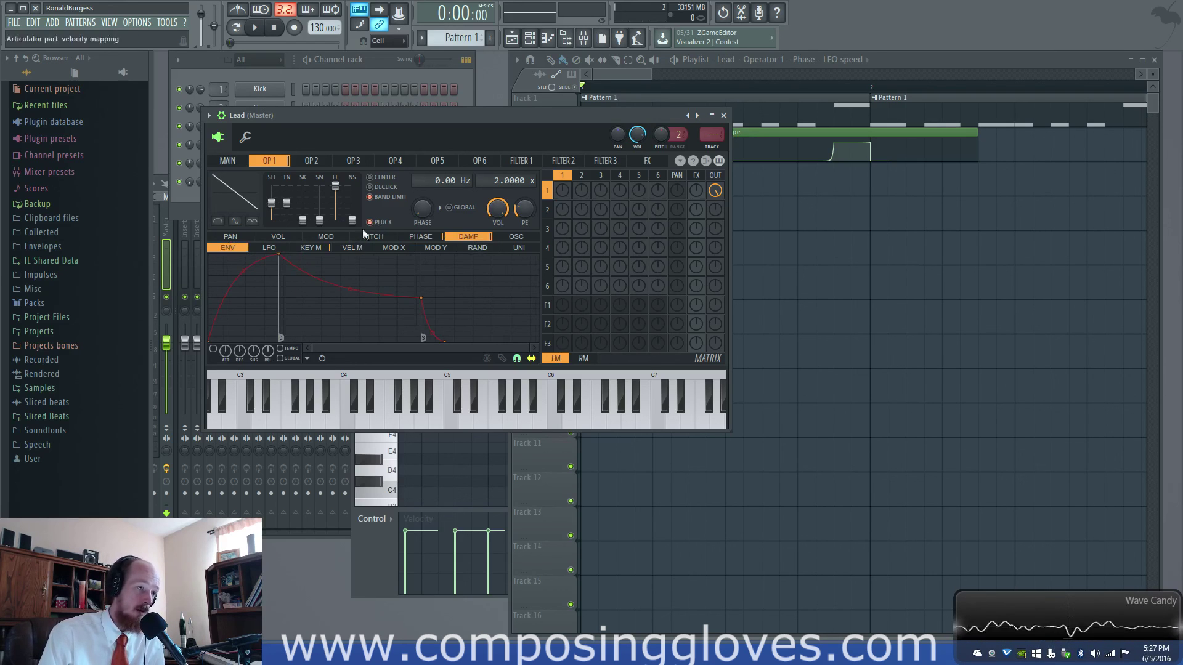
{"action": "left_click", "coordinate": [371, 197]}
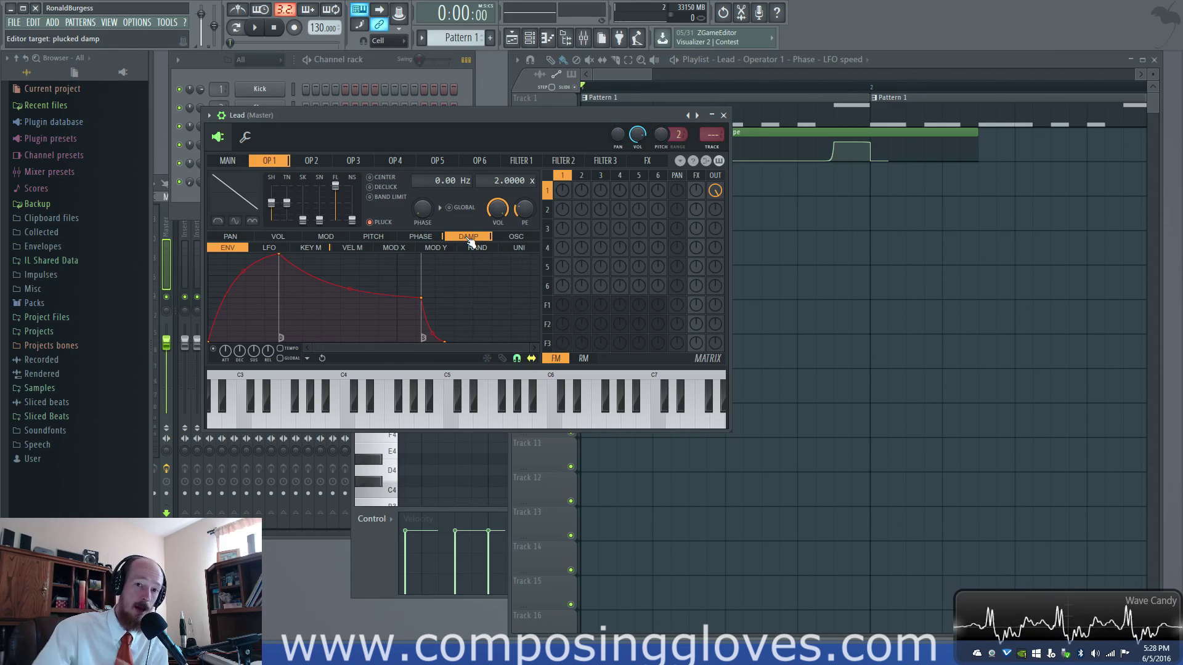
Add Wave Candy to the first effect slot of the mixer's Master track and close its settings.
{"action": "left_click", "coordinate": [591, 44]}
{"action": "left_click", "coordinate": [1019, 228]}
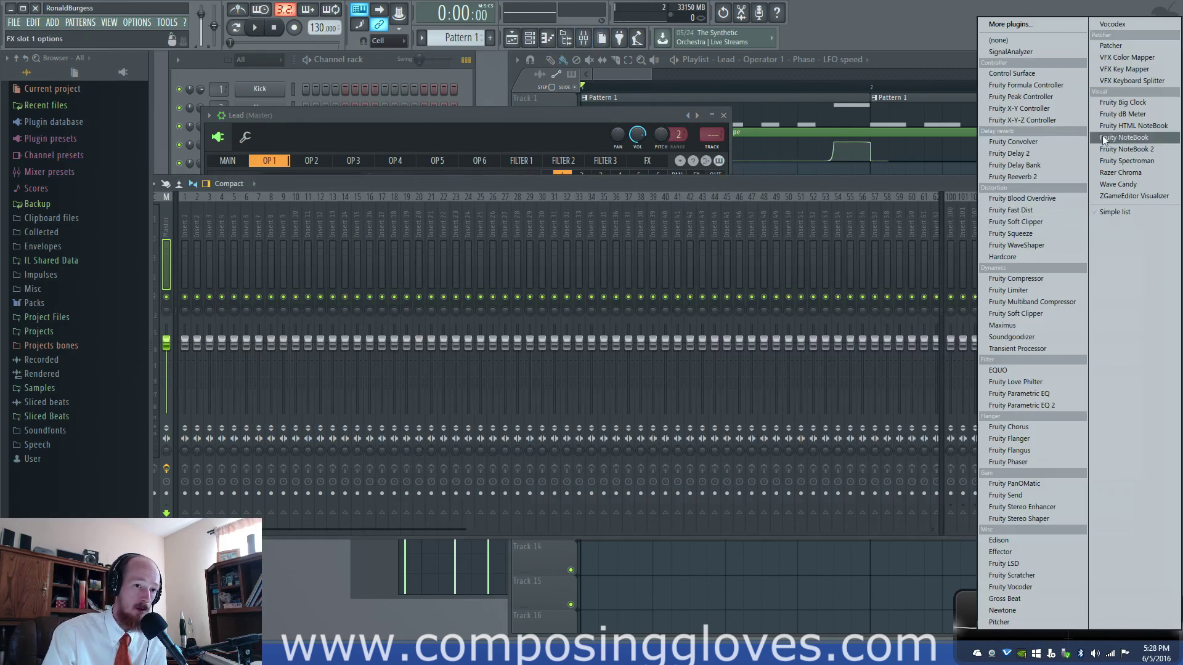
{"action": "left_click", "coordinate": [1140, 183]}
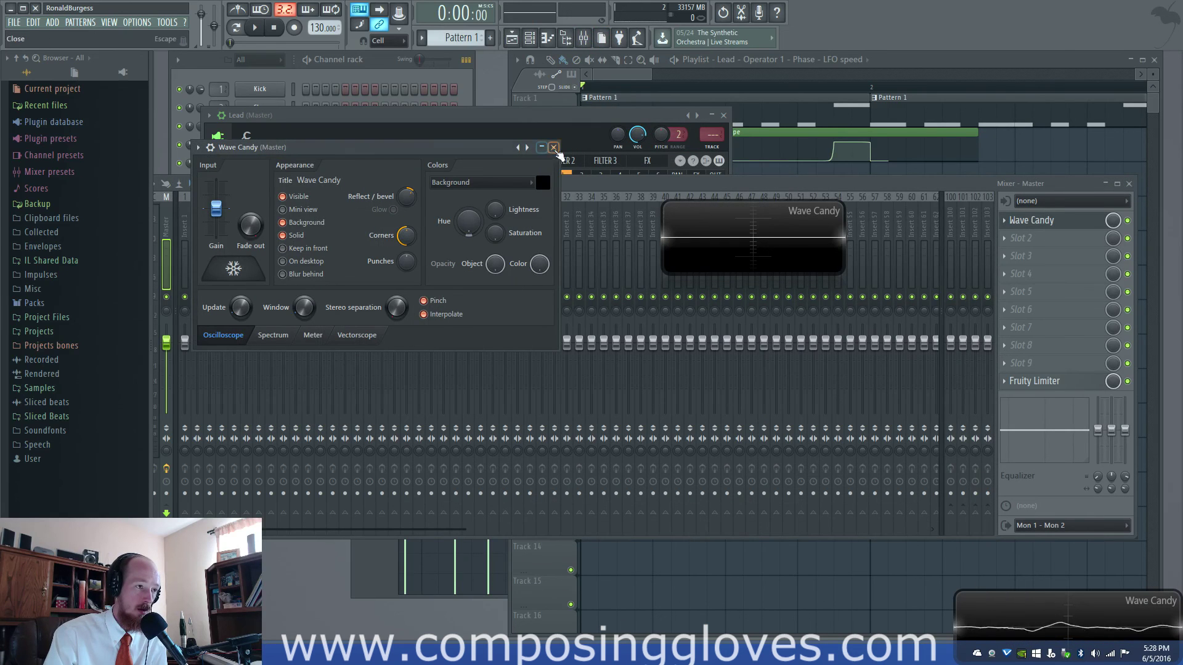
{"action": "left_click", "coordinate": [553, 148]}
Set the new Wave Candy display to spectrum mode and enlarge it into a tall view beside the Sytrus window.
{"action": "left_click_drag", "start_coordinate": [848, 215], "coordinate": [893, 2]}
{"action": "left_click_drag", "start_coordinate": [808, 128], "coordinate": [937, 286]}
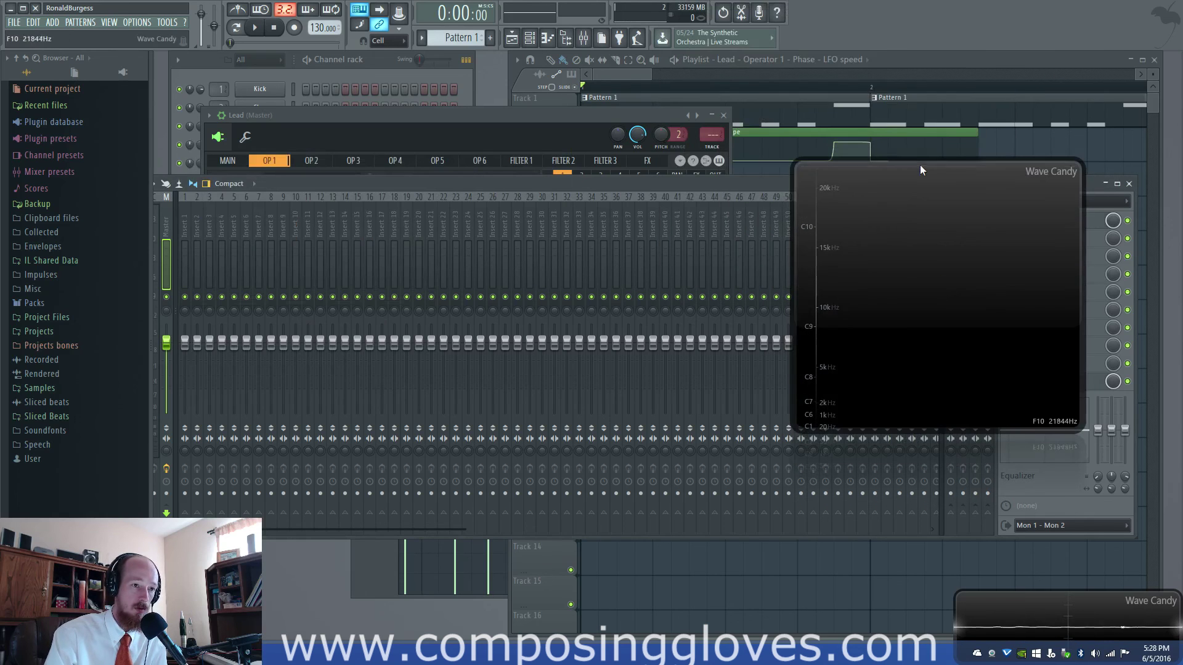
{"action": "left_click_drag", "start_coordinate": [919, 164], "coordinate": [919, 2]}
{"action": "left_click_drag", "start_coordinate": [933, 424], "coordinate": [924, 600]}
{"action": "left_click_drag", "start_coordinate": [934, 342], "coordinate": [936, 420]}
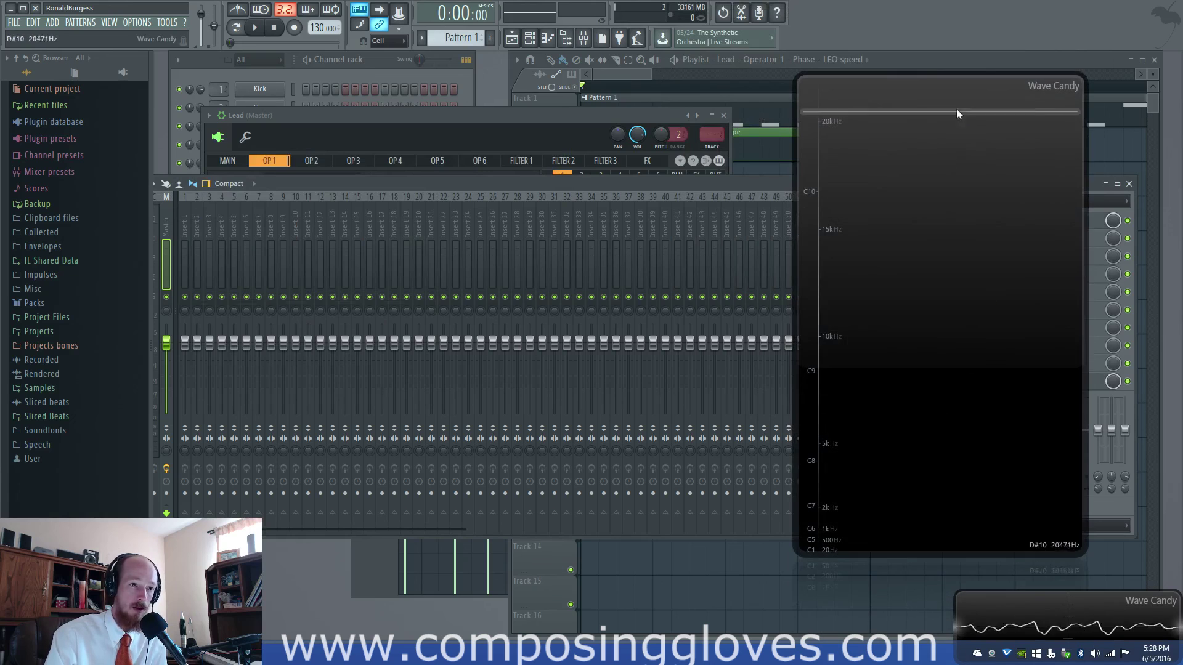
{"action": "left_click", "coordinate": [924, 78]}
Replace operator 1's damp envelope with an active linear Mod X mapping and test it at 2% X modulation.
{"action": "left_click", "coordinate": [496, 111]}
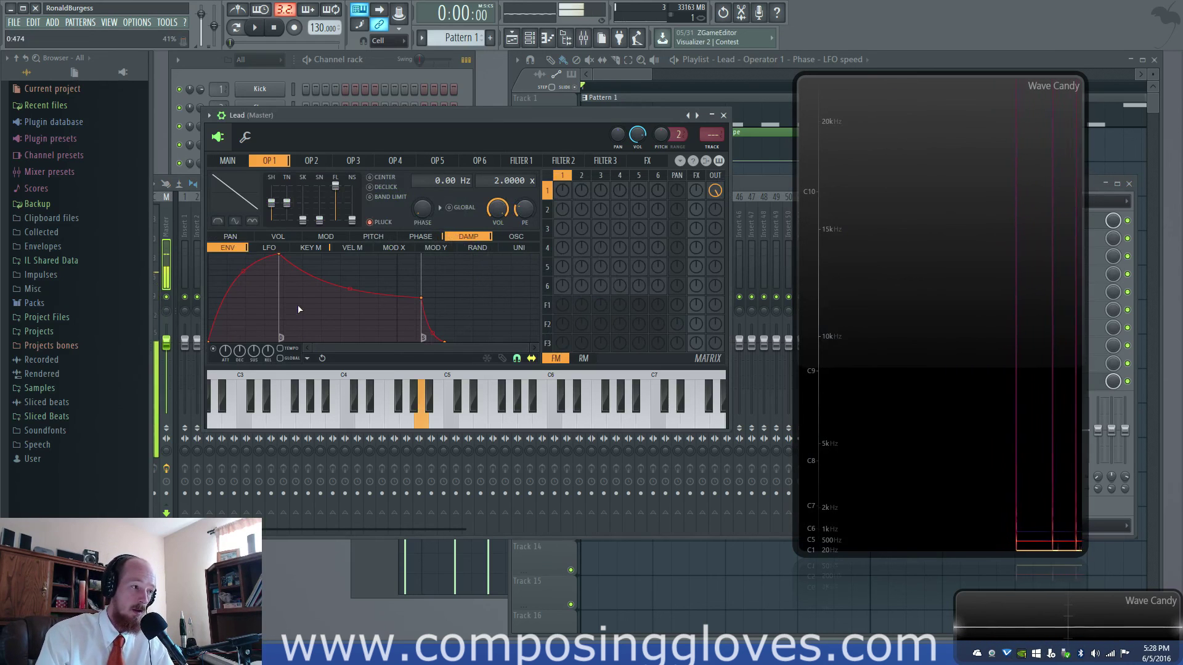
{"action": "left_click", "coordinate": [389, 254]}
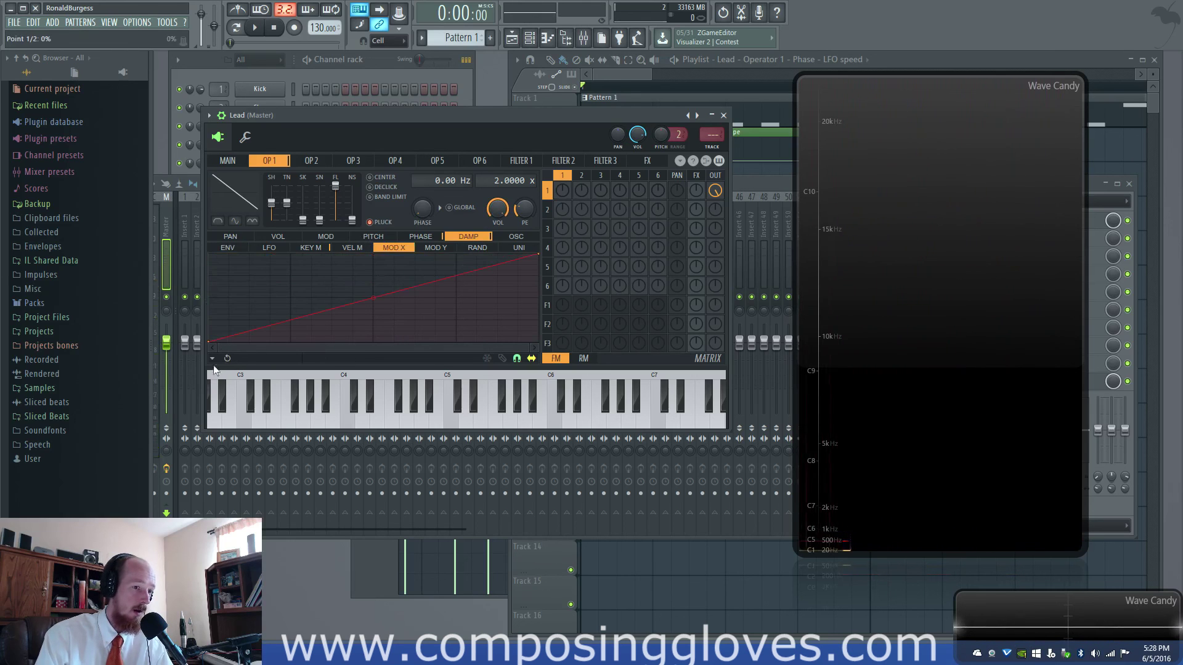
{"action": "left_click", "coordinate": [242, 165]}
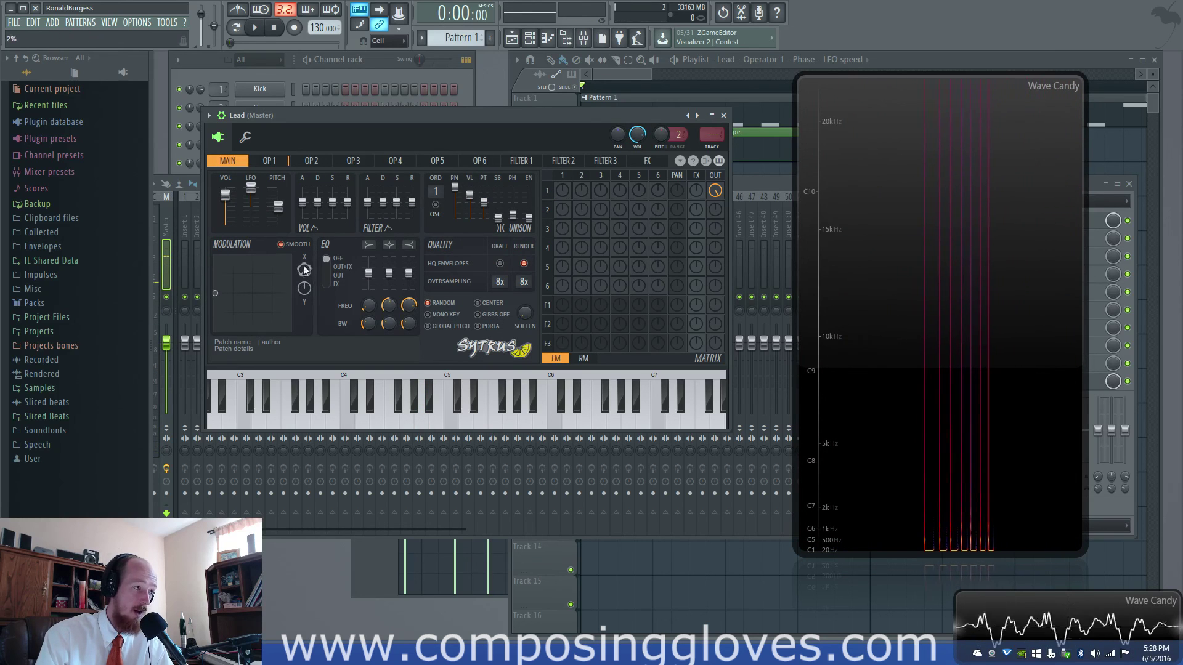
{"action": "left_click", "coordinate": [267, 162]}
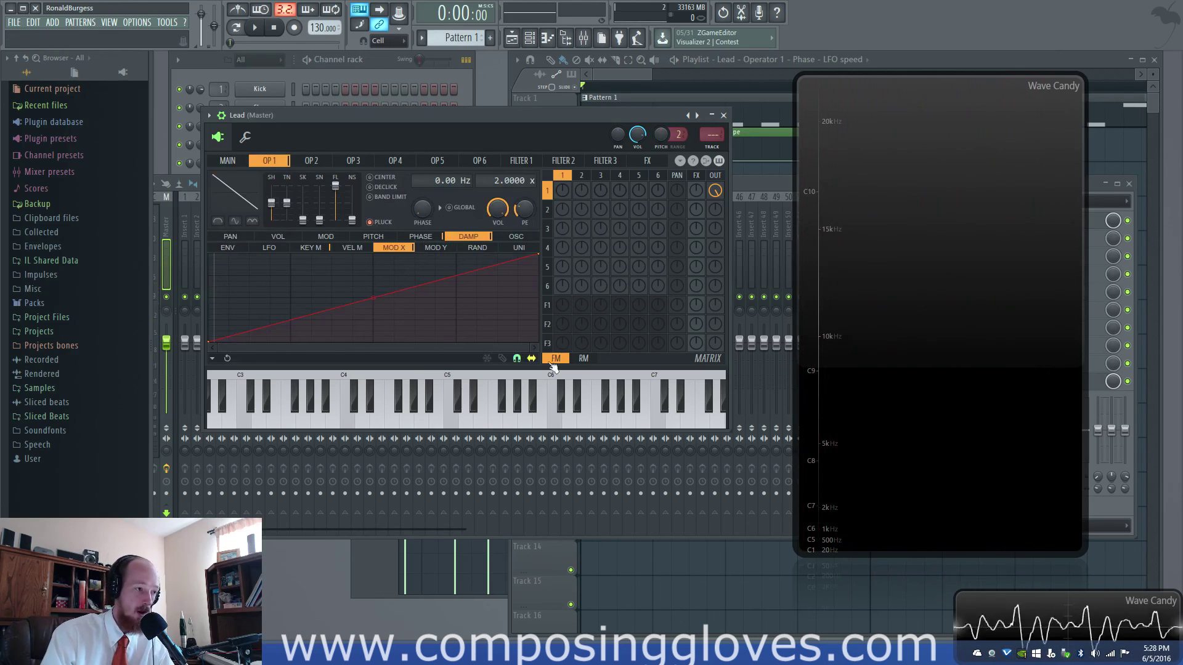
Sweep the patch's X modulation from 7% up to 87% while playing notes, checking operator 1's Mod X damp mapping.
{"action": "left_click", "coordinate": [227, 160]}
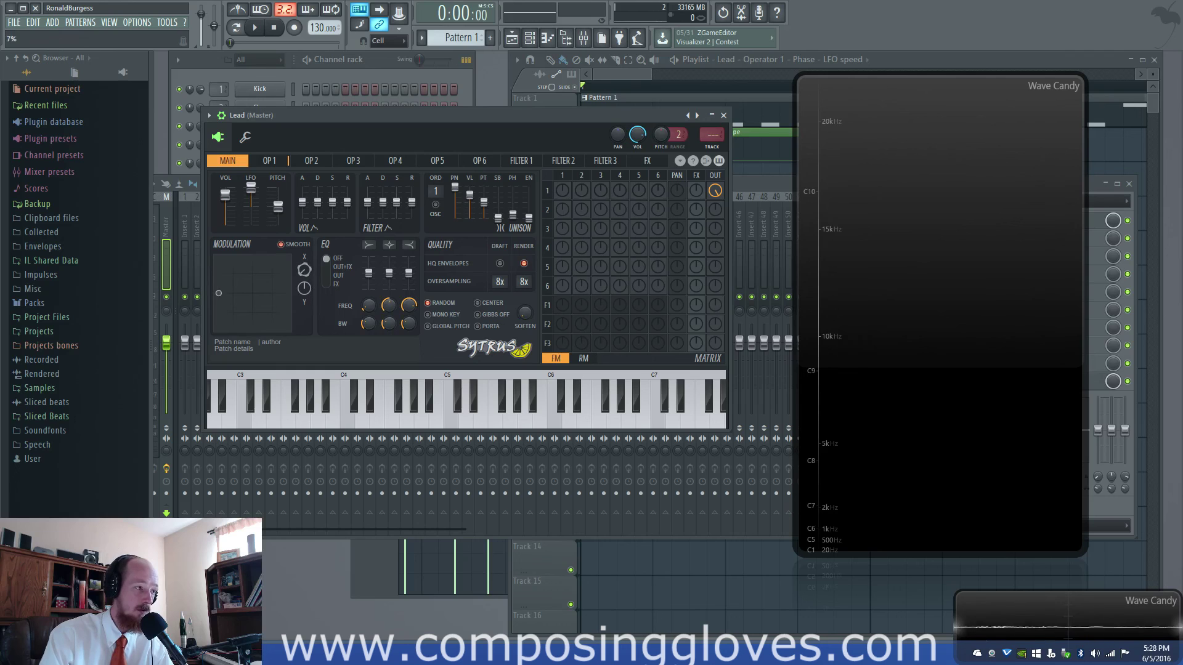
{"action": "mouse_move", "coordinate": [306, 274]}
{"action": "left_mouse_down"}
{"action": "mouse_move", "coordinate": [305, 210]}
{"action": "mouse_move", "coordinate": [306, 264]}
{"action": "left_mouse_up"}
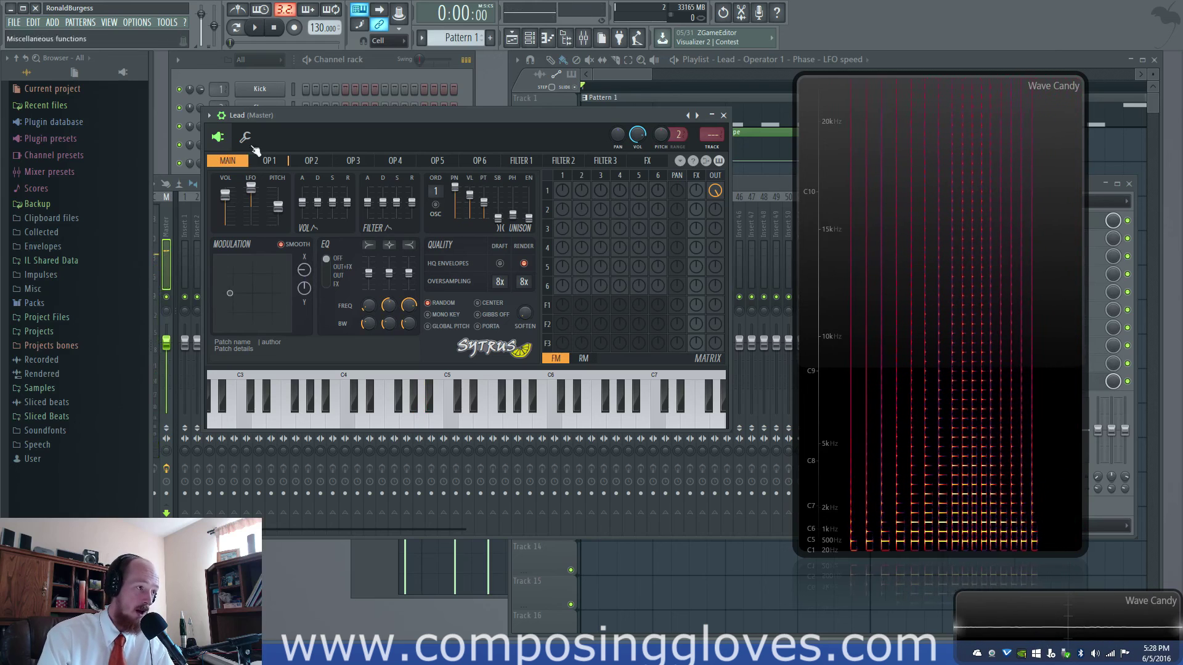
{"action": "left_click", "coordinate": [270, 160]}
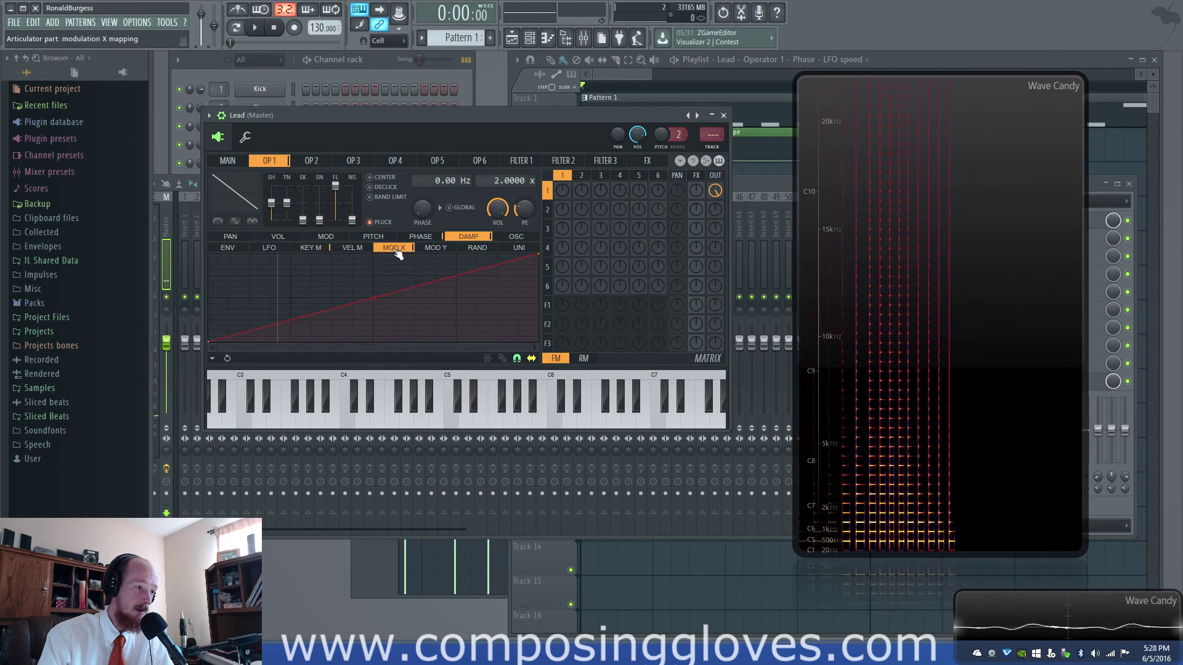
{"action": "left_click", "coordinate": [228, 160]}
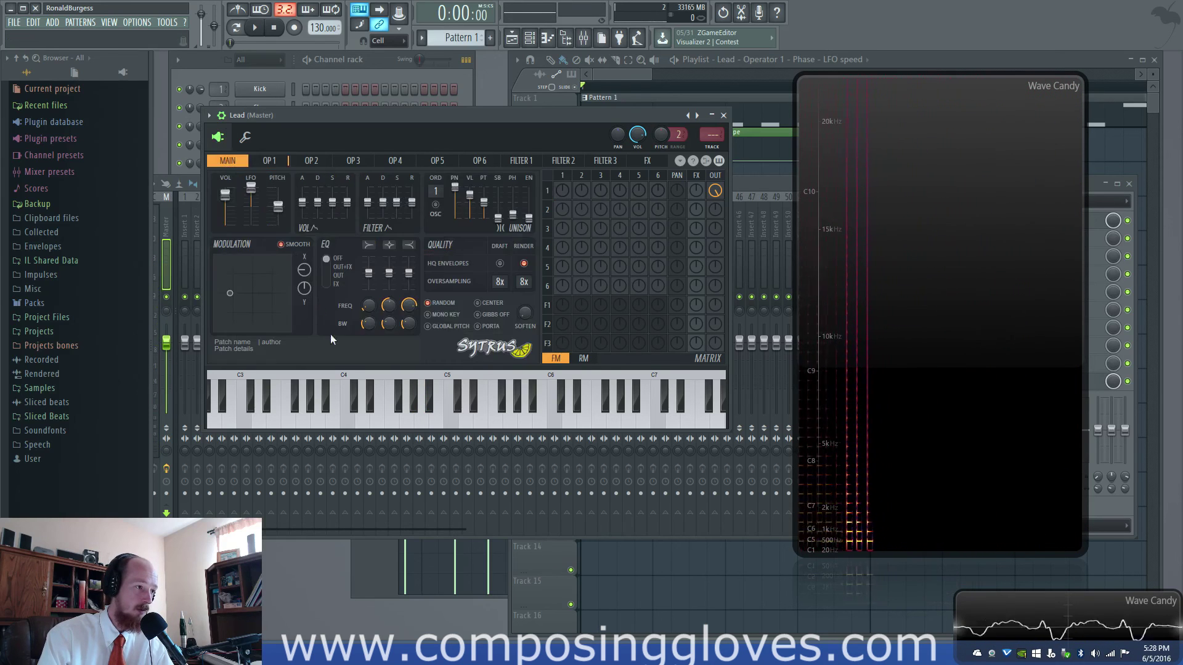
{"action": "left_click_drag", "start_coordinate": [313, 272], "coordinate": [313, 245]}
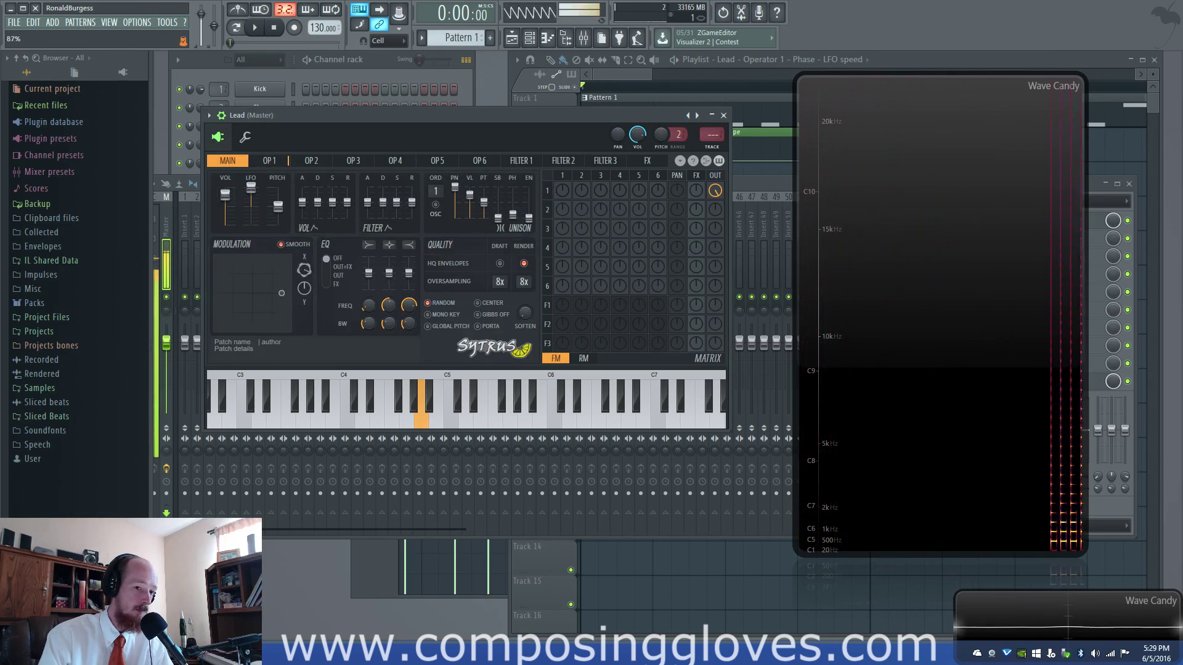
Examine operator 1's oscillator waveform and the harmonic options available for it, including the Lock harmonics choices.
{"action": "left_click", "coordinate": [281, 162]}
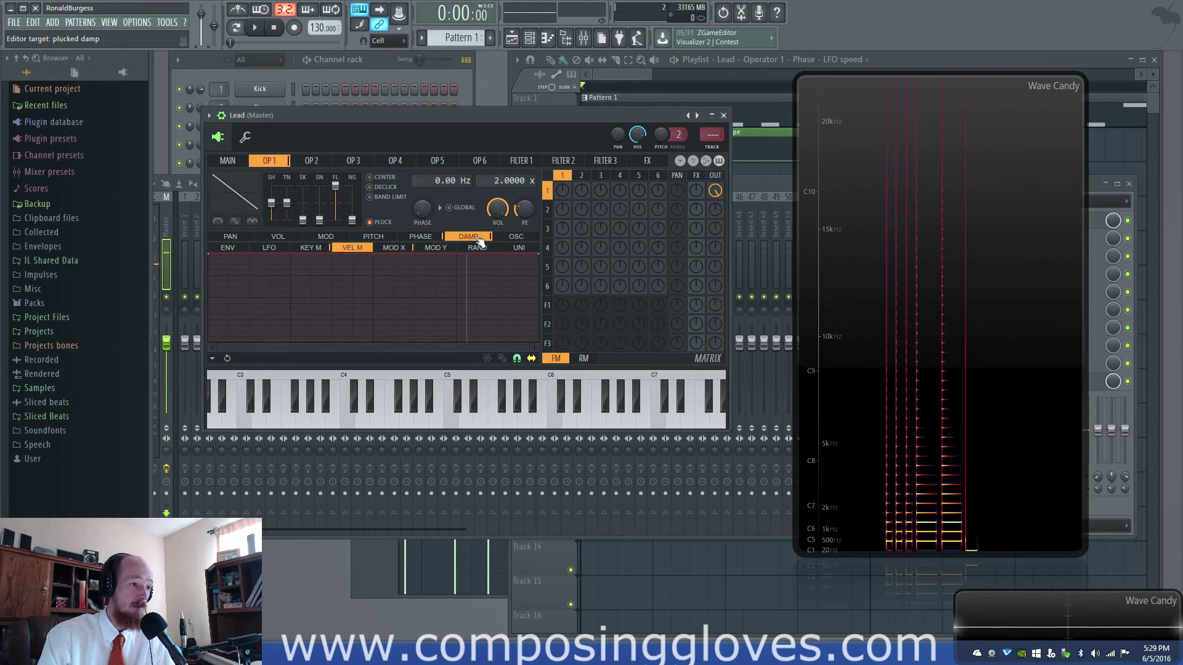
{"action": "left_click", "coordinate": [516, 237]}
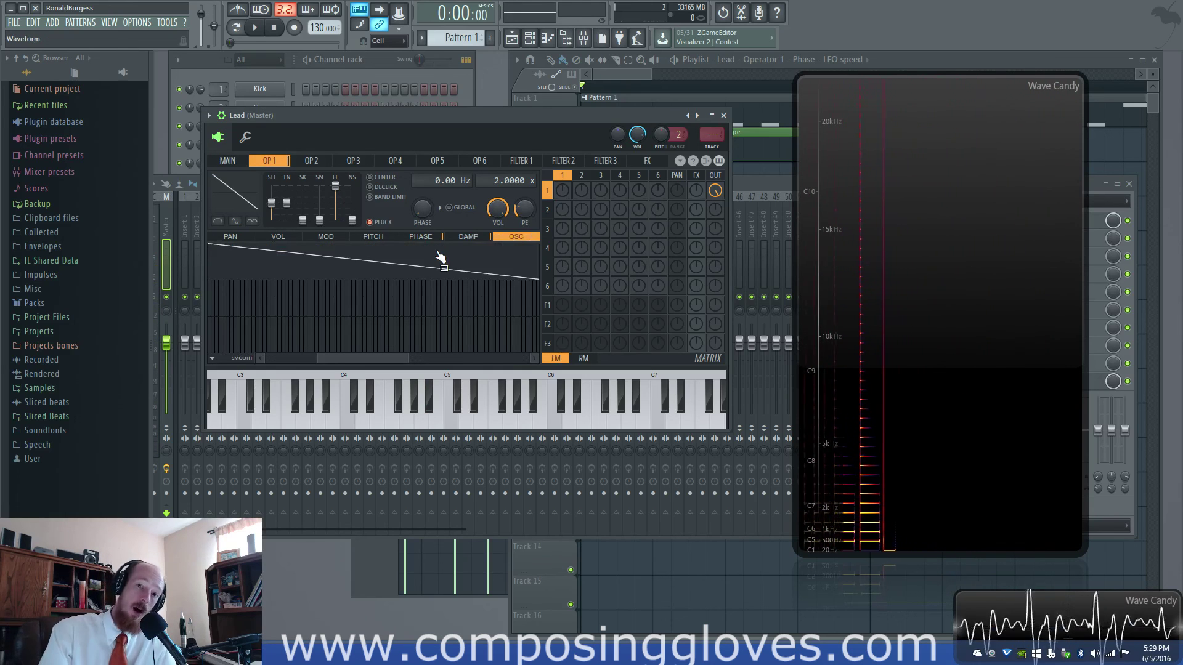
{"action": "left_click", "coordinate": [213, 361]}
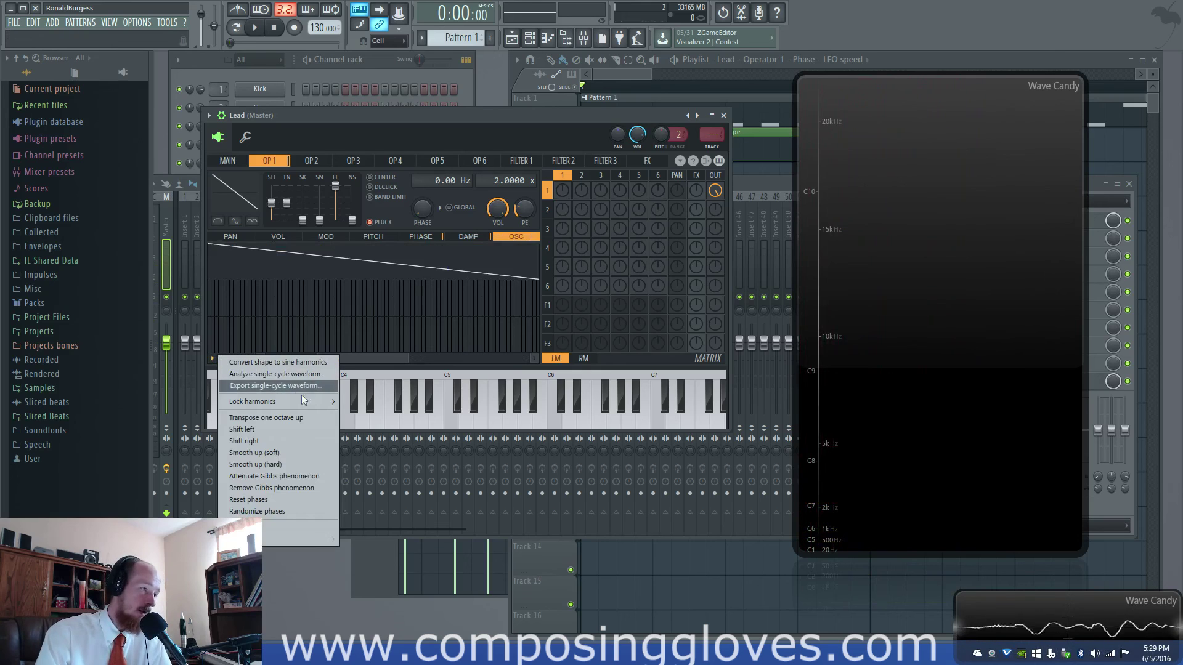
{"action": "mouse_move", "coordinate": [302, 401]}
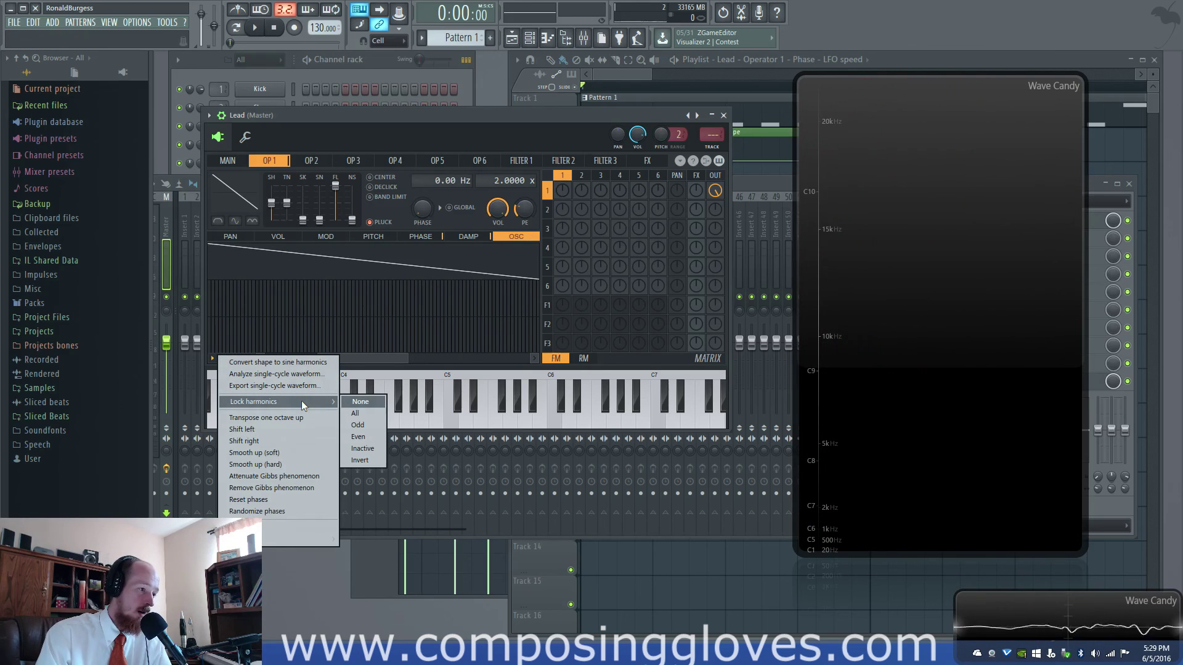
{"action": "left_click", "coordinate": [386, 360]}
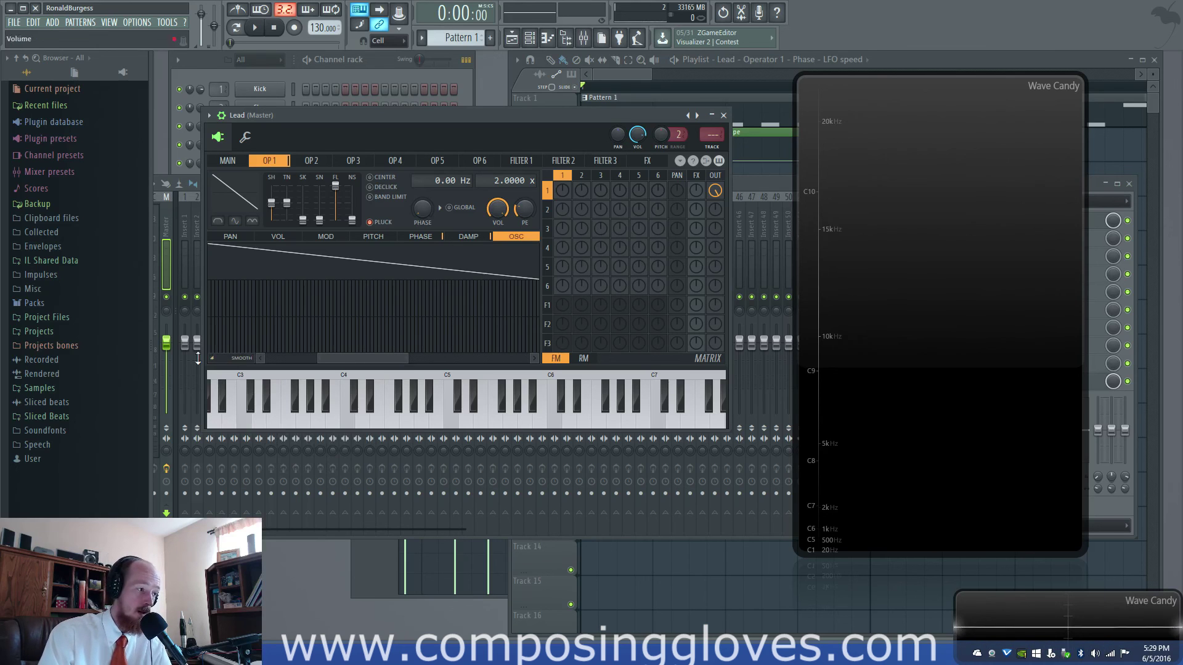
{"action": "left_click_drag", "start_coordinate": [370, 117], "coordinate": [375, 113]}
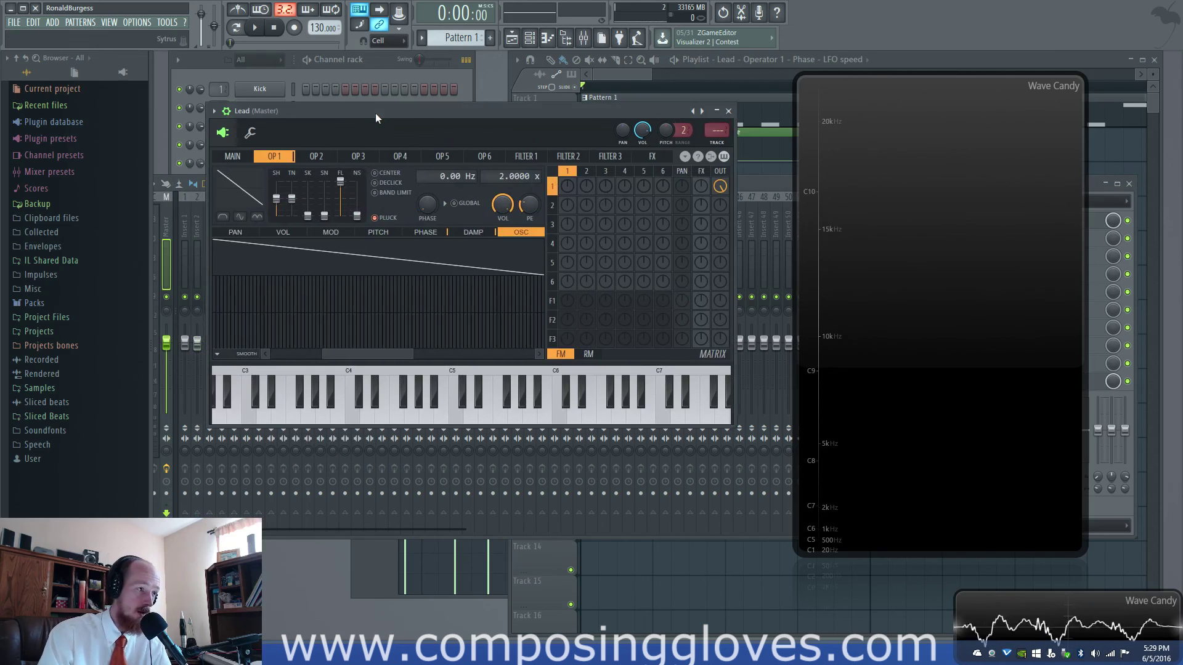
{"action": "left_click", "coordinate": [217, 354]}
{"action": "mouse_move", "coordinate": [289, 398]}
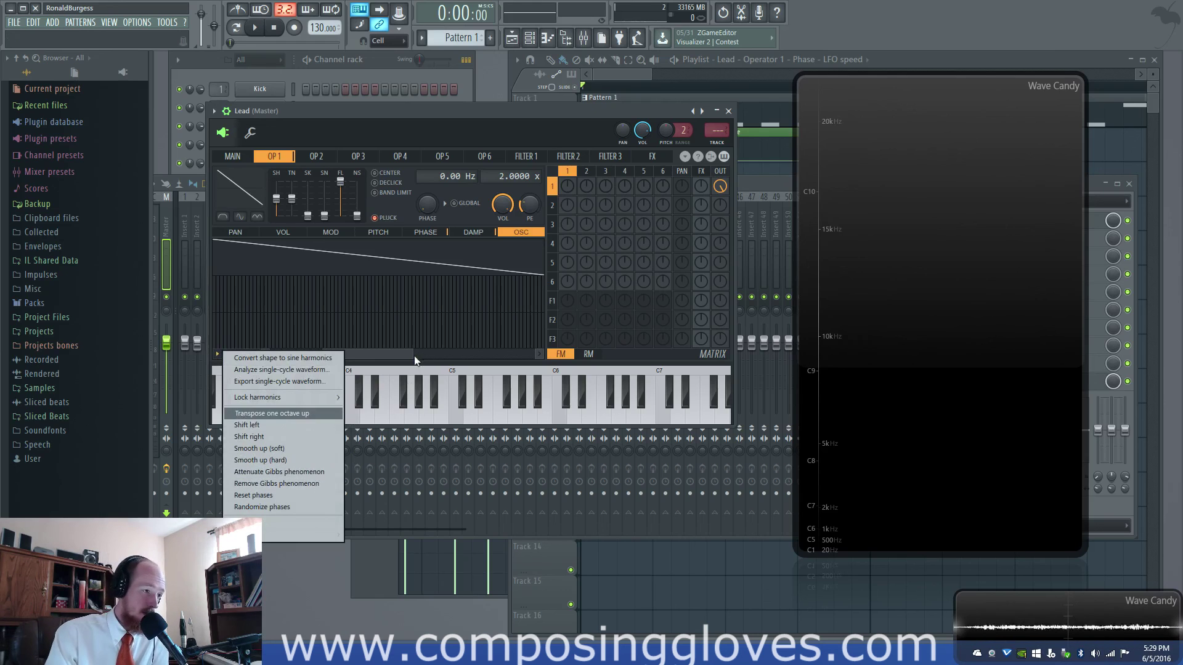
{"action": "left_click", "coordinate": [395, 349]}
Review the velocity mapping of operator 1's articulation targets, ending on the pan target.
{"action": "left_click", "coordinate": [235, 232]}
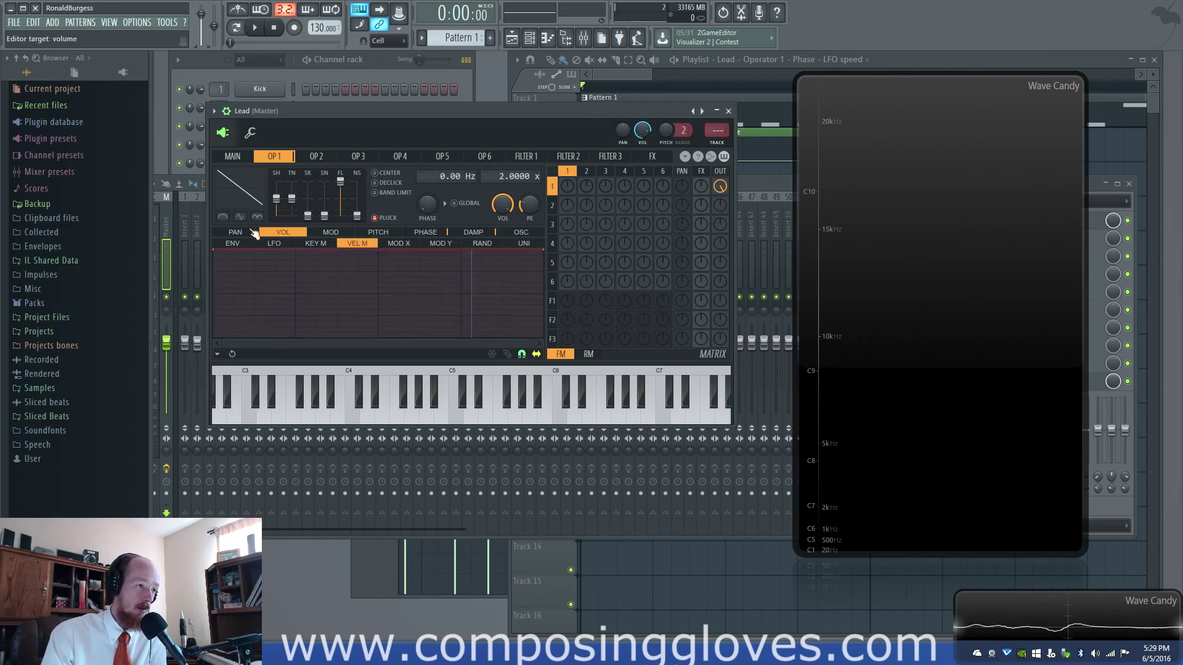
{"action": "left_click", "coordinate": [357, 243]}
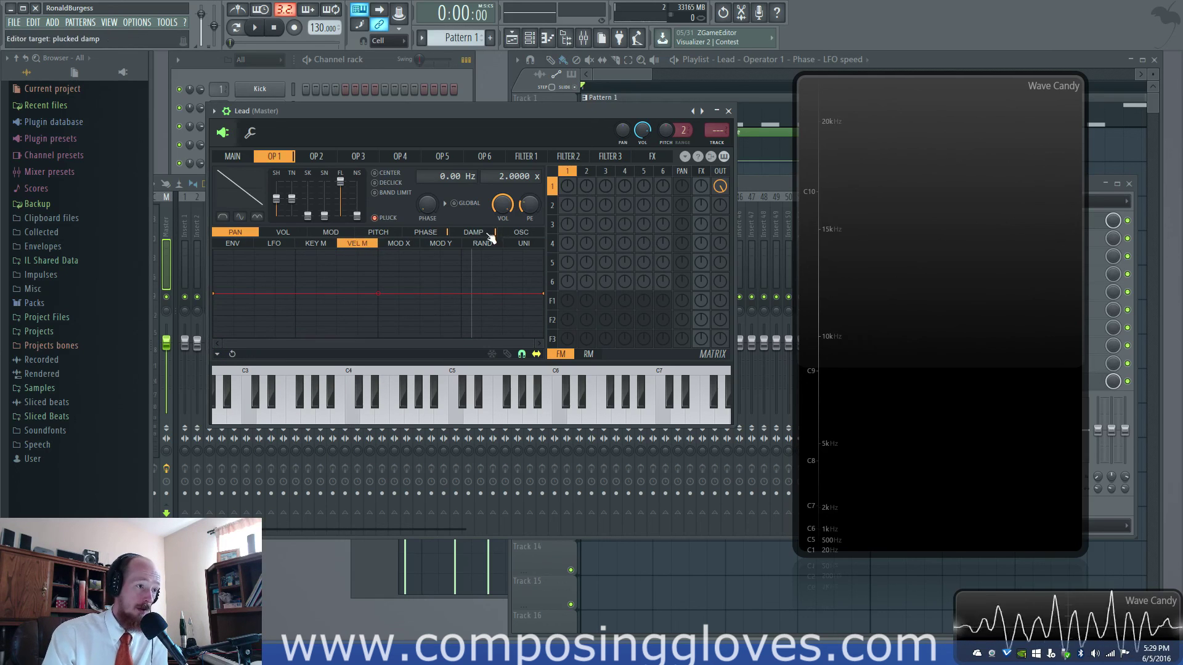
{"action": "left_click_drag", "start_coordinate": [487, 234], "coordinate": [269, 230]}
{"action": "left_click", "coordinate": [236, 232]}
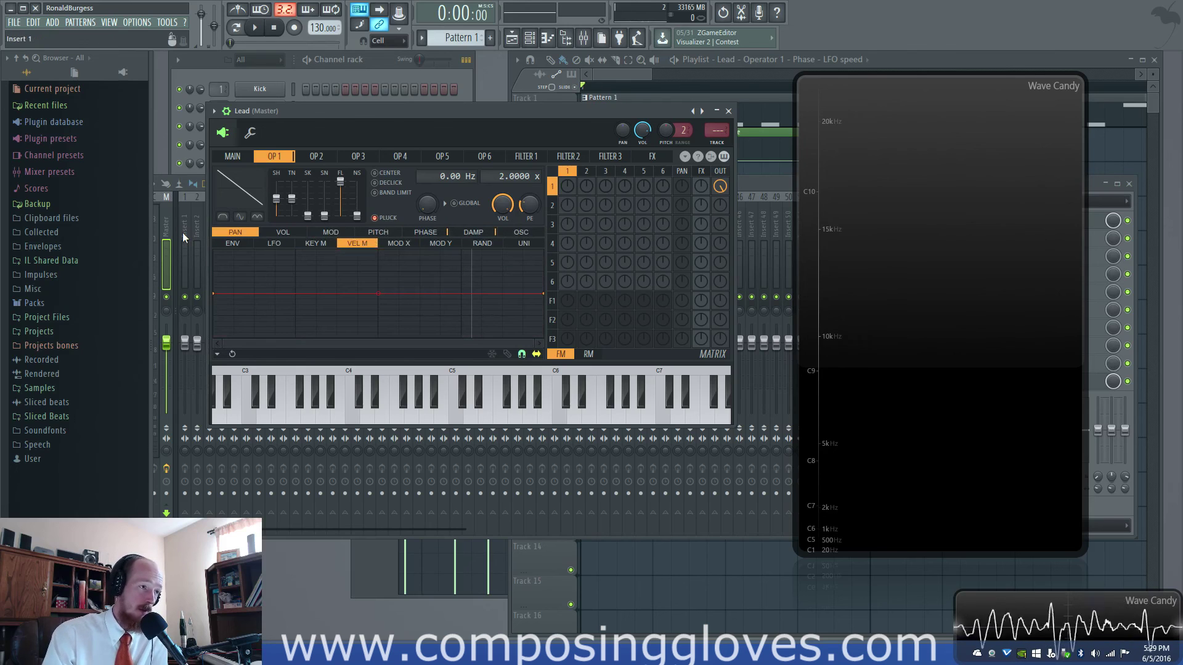